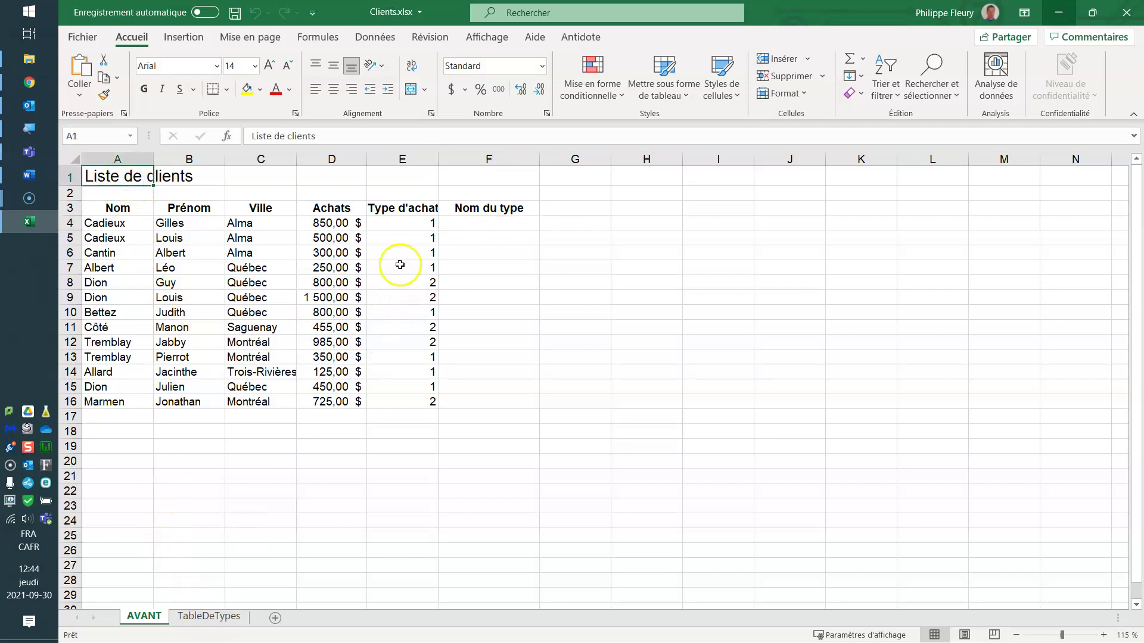
Start a RECHERCHEV formula in cell F4 with the purchase type in E4 as the lookup value.
left_click(400, 224)
left_click(477, 220)
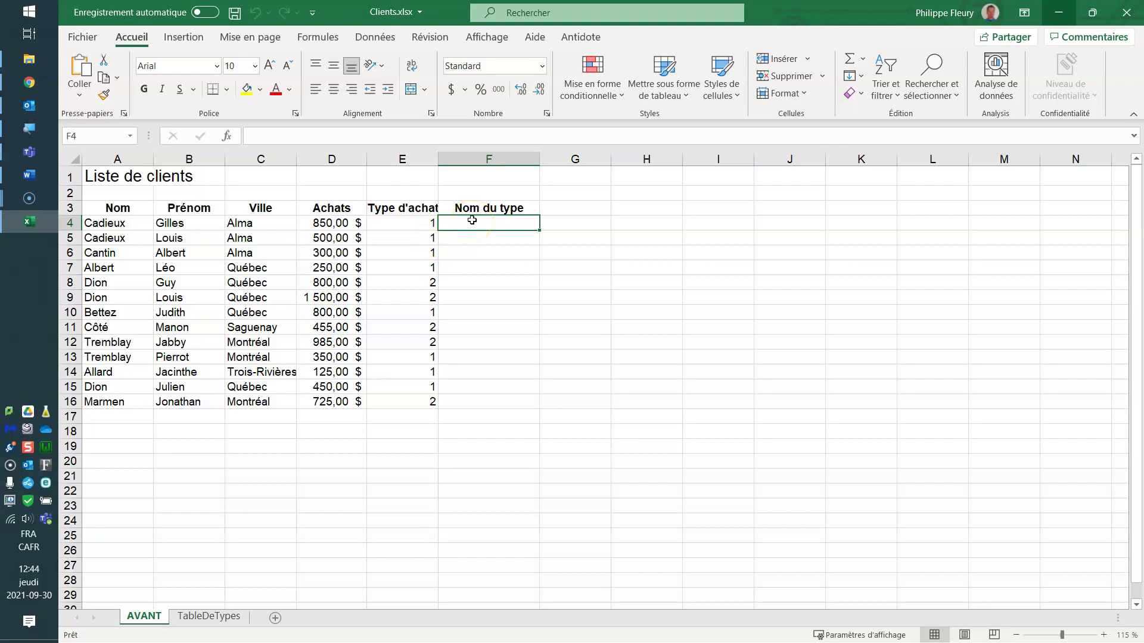
type("=Rech")
key("Down")
key("Down")
key("Tab")
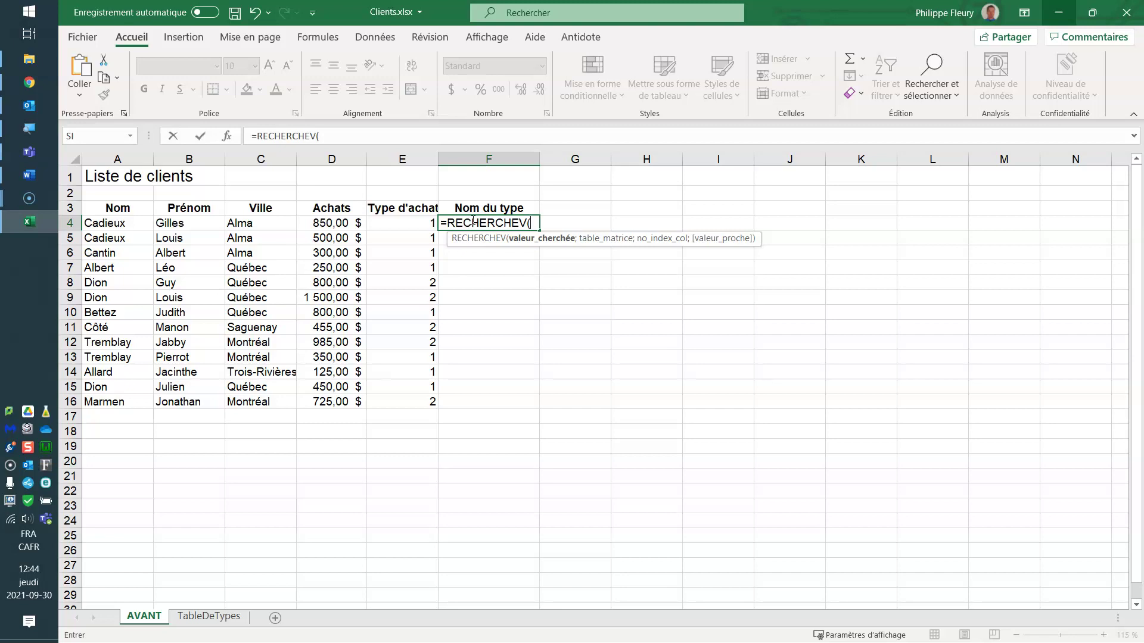
left_click(389, 225)
type(";")
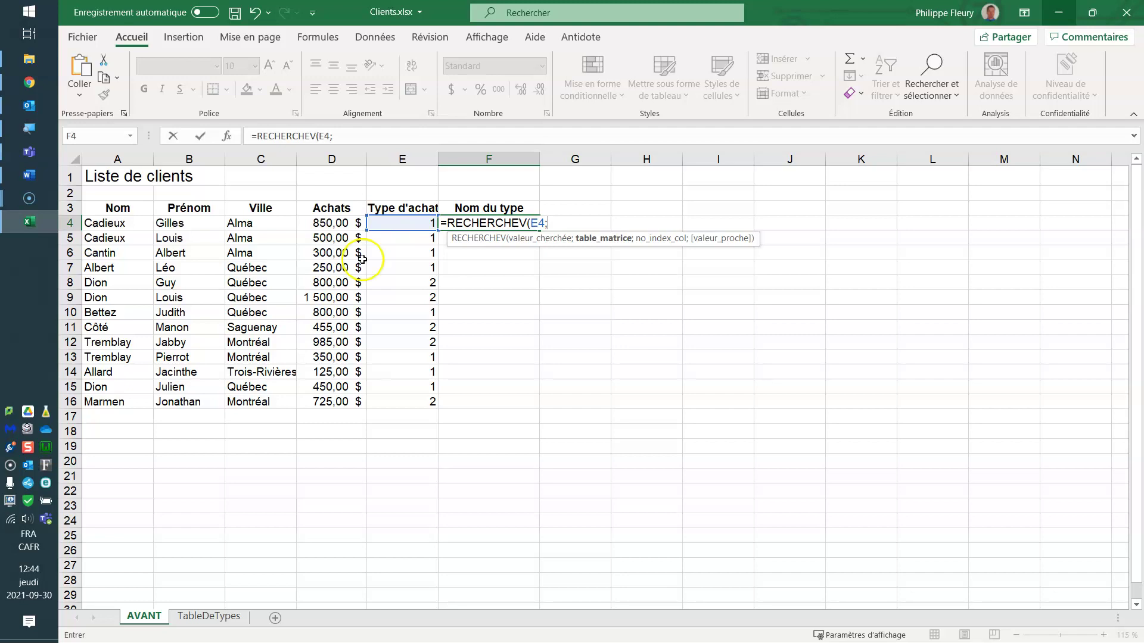
Complete the formula with TableDeTypes!B3:C4 as the lookup table and 2 as the column index.
left_click(194, 617)
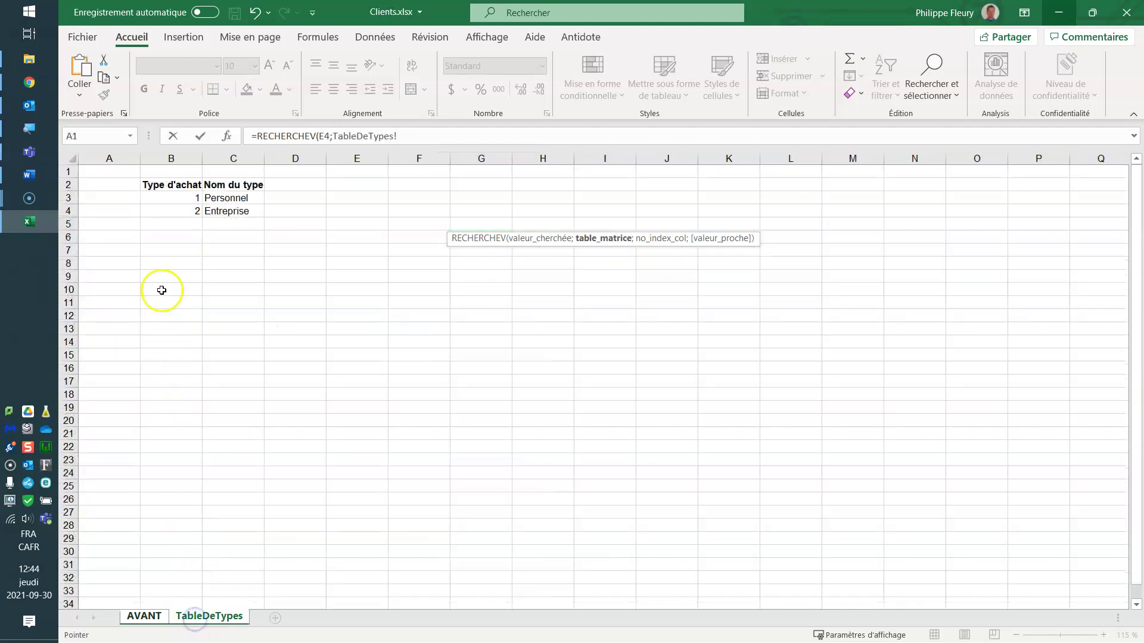
left_click_drag(185, 198, 229, 210)
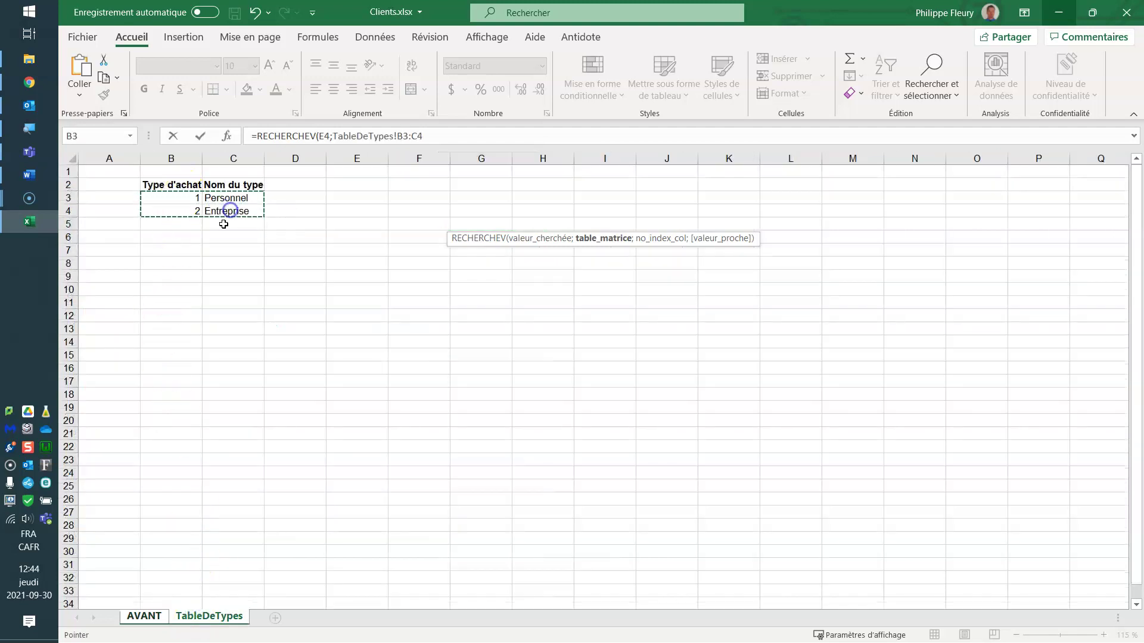
type(";")
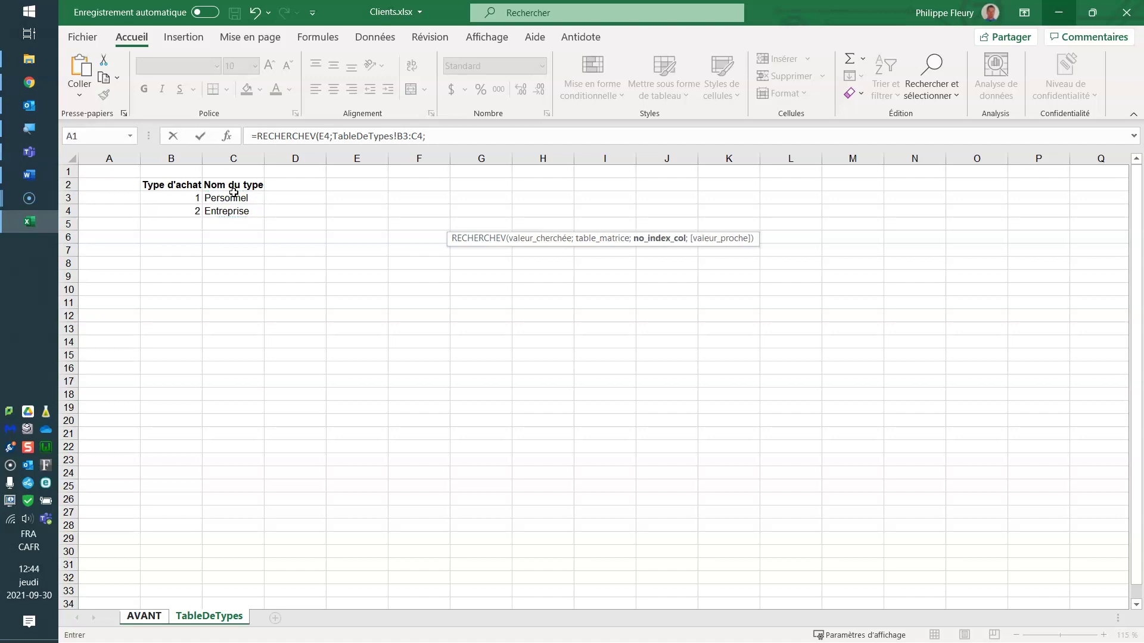
type("2)")
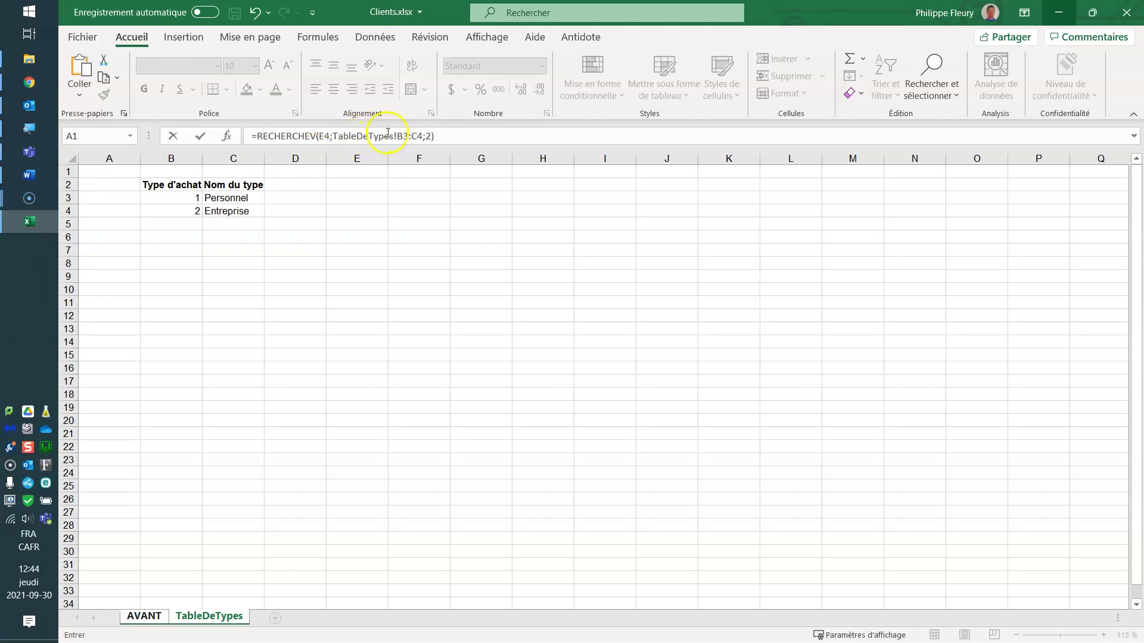
Lock the row references of the lookup table as B$3:C$4 and validate the formula.
left_click(403, 136)
type("$")
left_click(424, 132)
type("$")
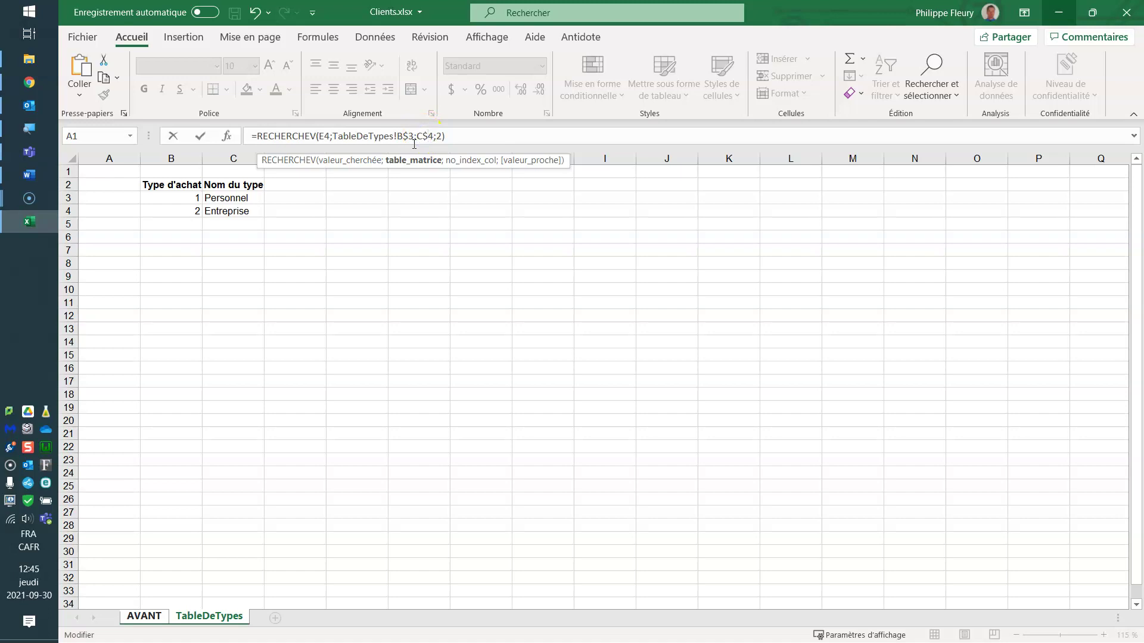
key("Return")
Copy the F4 lookup formula down the Nom du type column to F16.
left_click(485, 225)
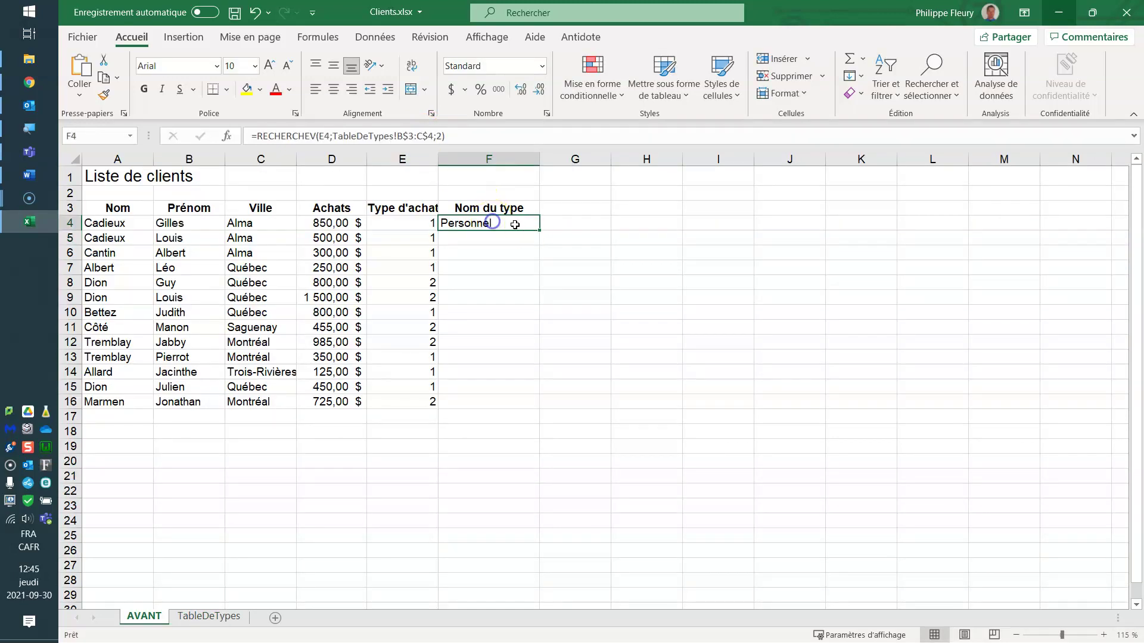
left_click_drag(539, 230, 512, 403)
left_click(491, 297)
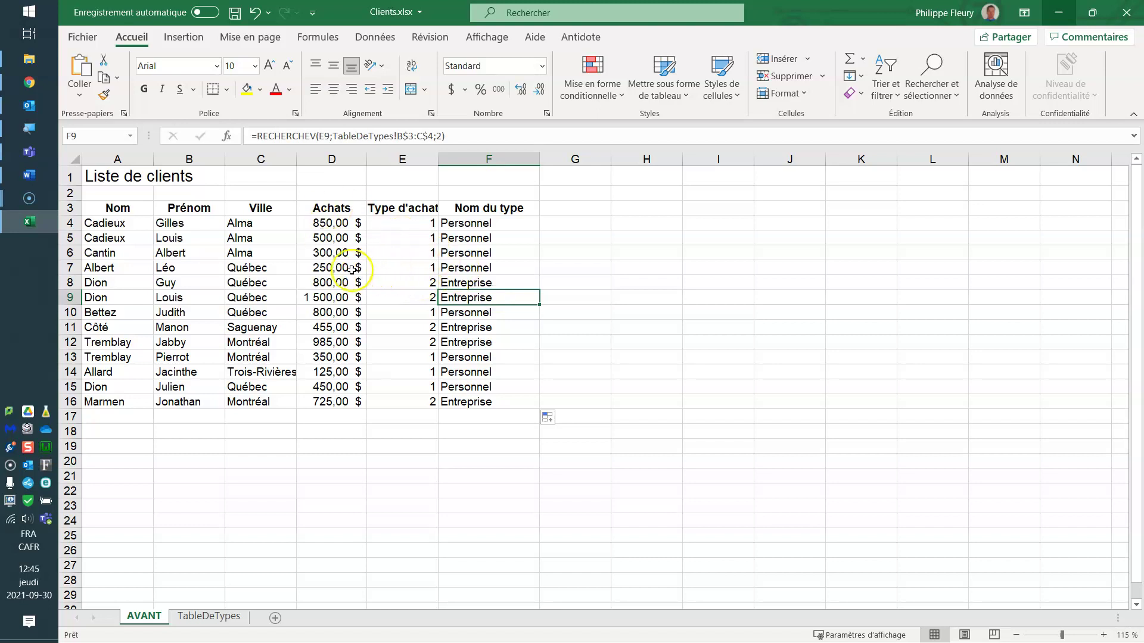
Create a pivot table from the client list AVANT!$A$3:$F$16 on a new worksheet.
left_click(319, 262)
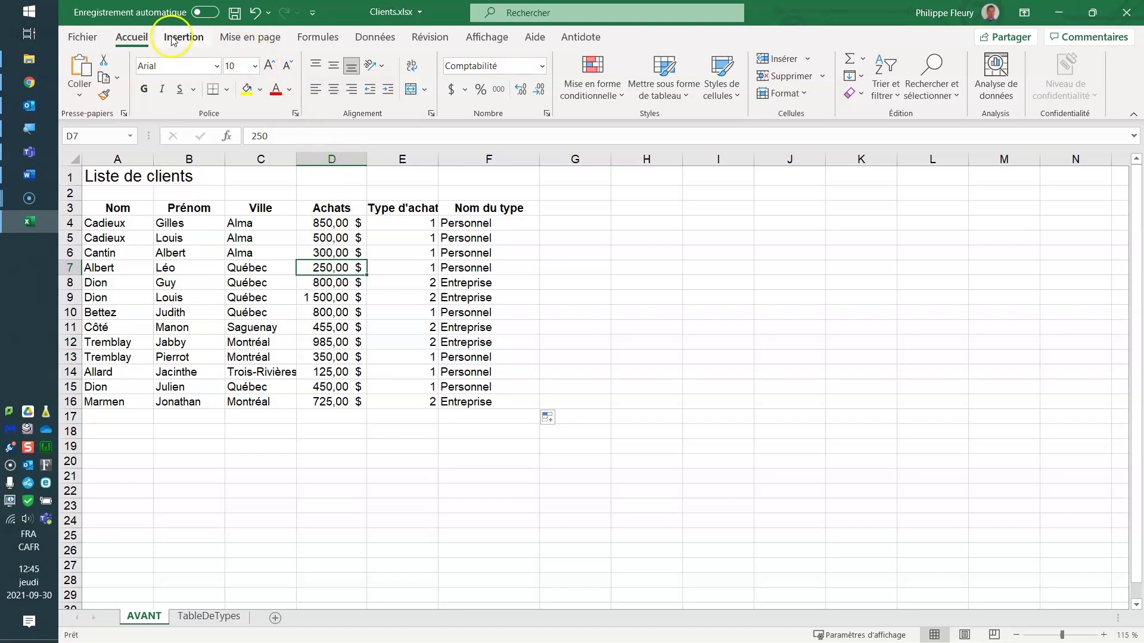
left_click(387, 297)
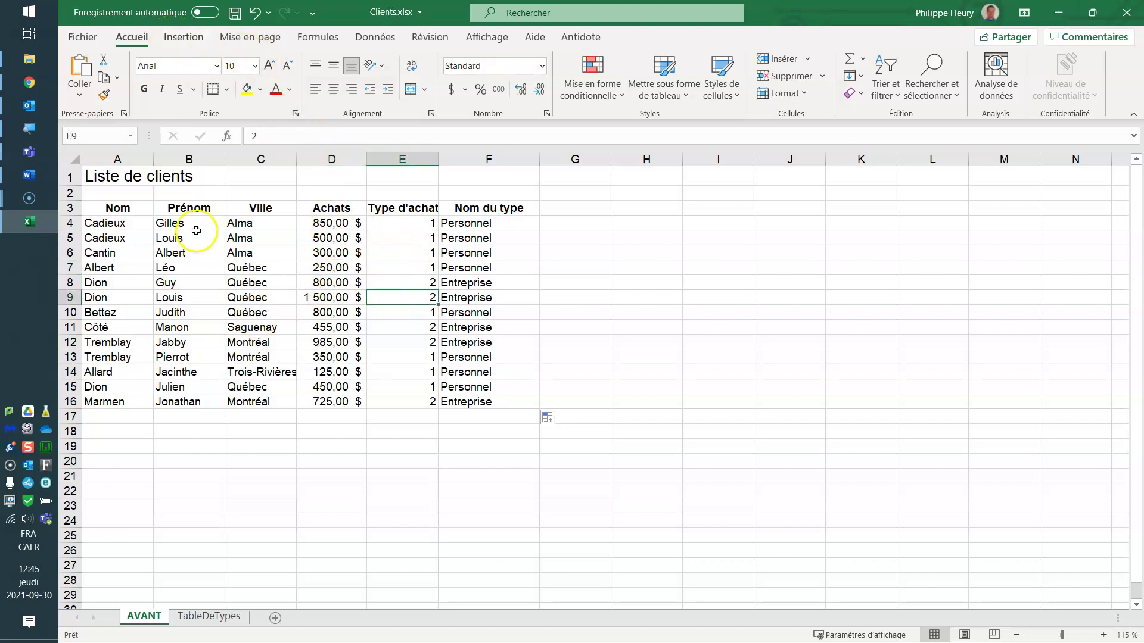
left_click(185, 37)
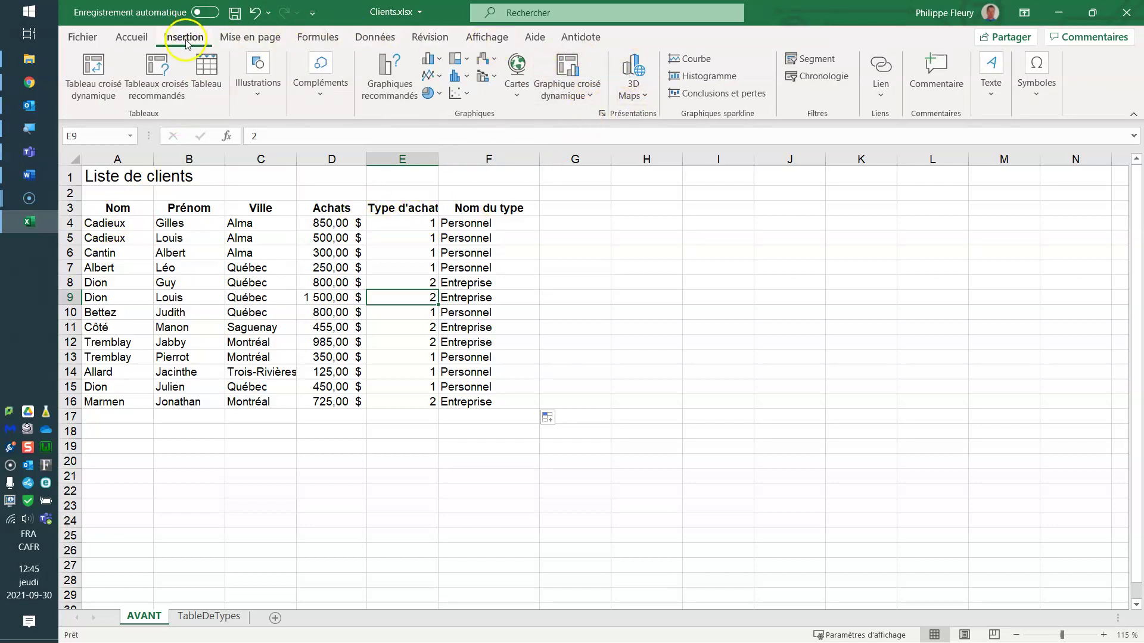
left_click(93, 77)
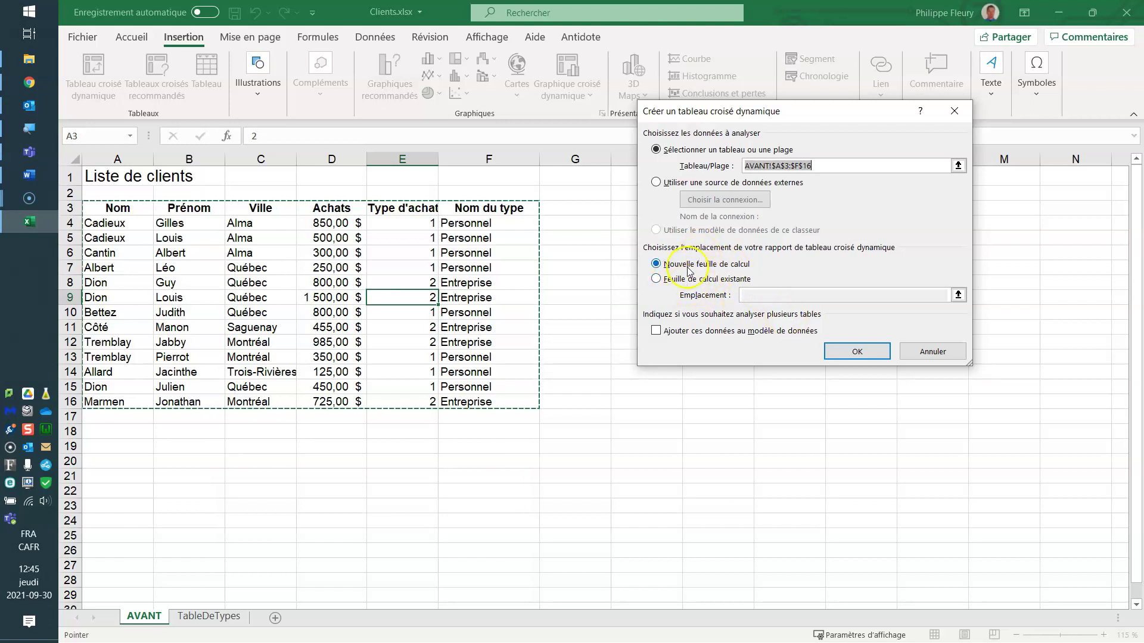
left_click(854, 353)
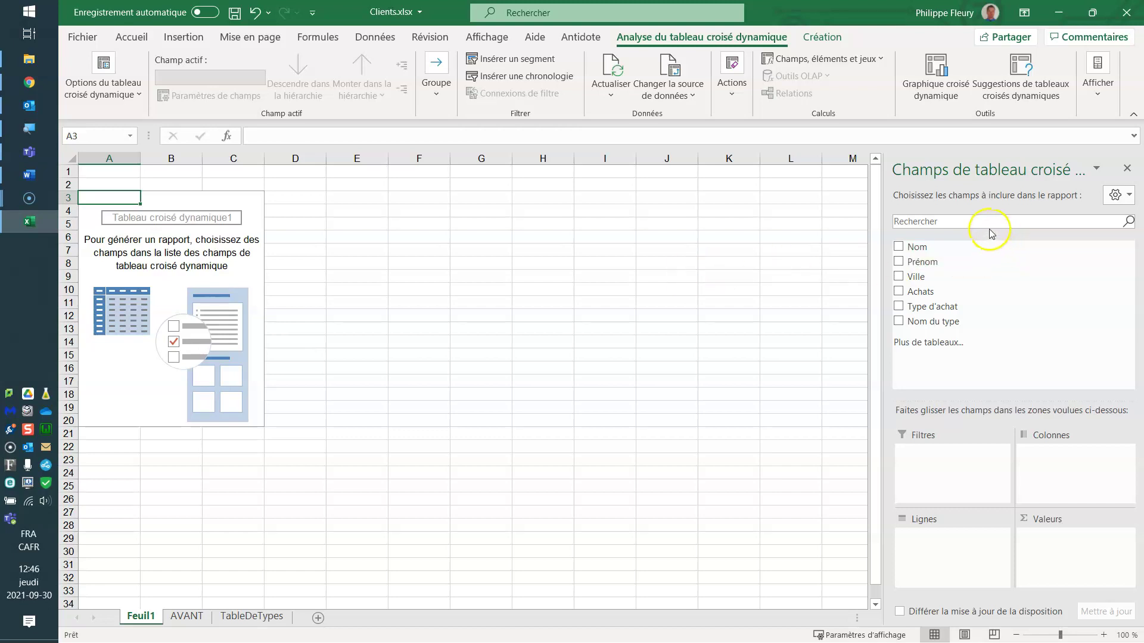
Rename the pivot table's worksheet as AchatsParVille.
left_click(141, 616)
left_click(140, 617)
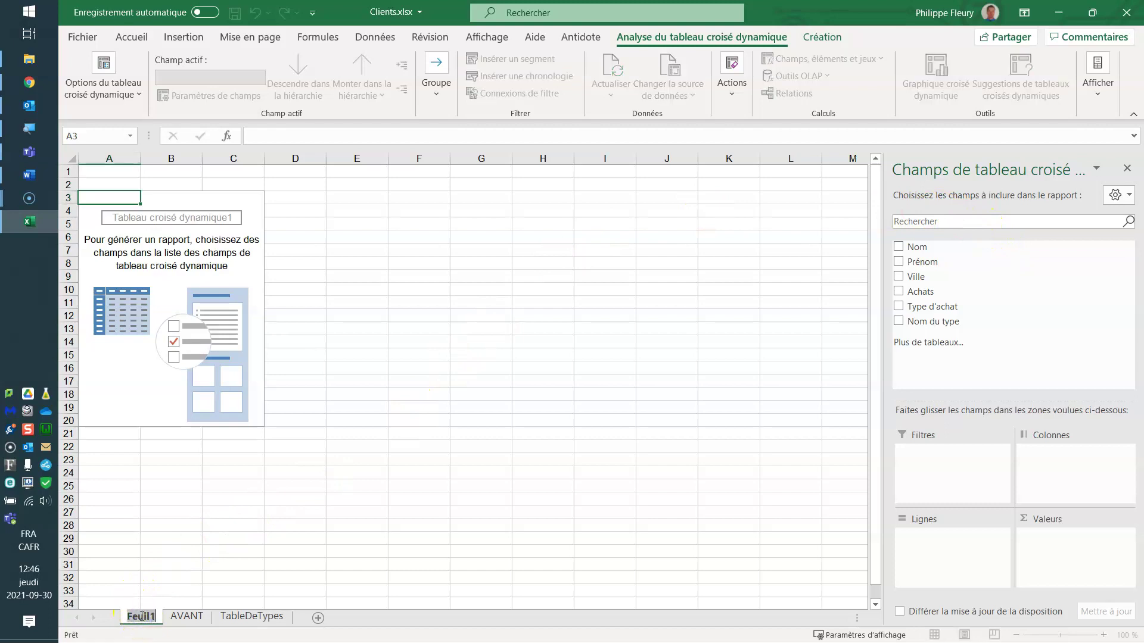
type("Ac")
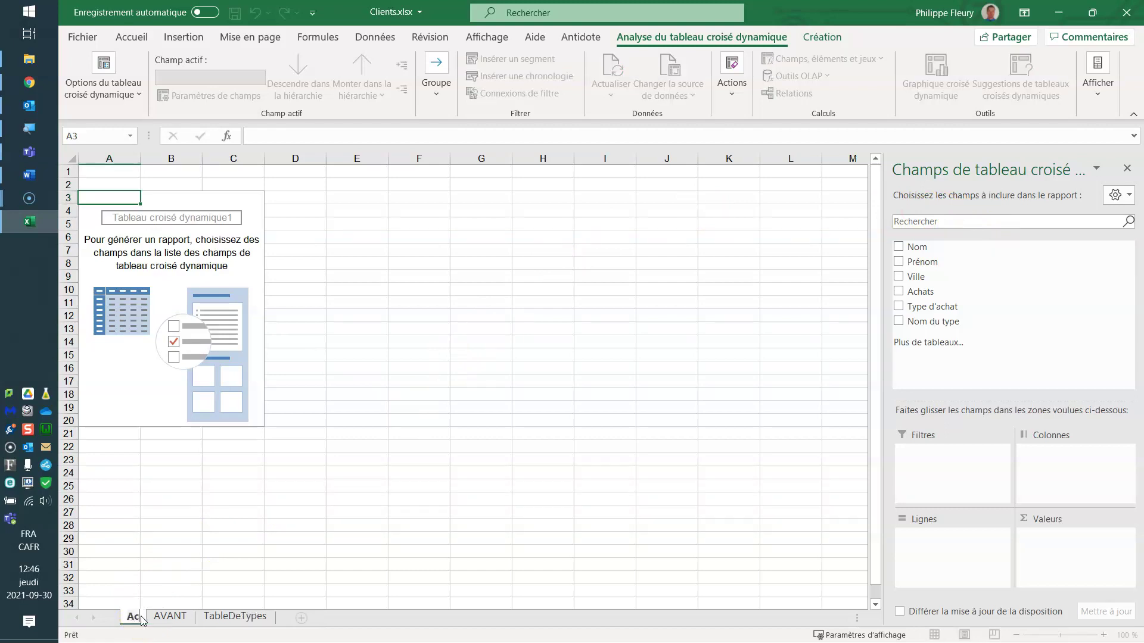
type("hatsParVille")
key("Return")
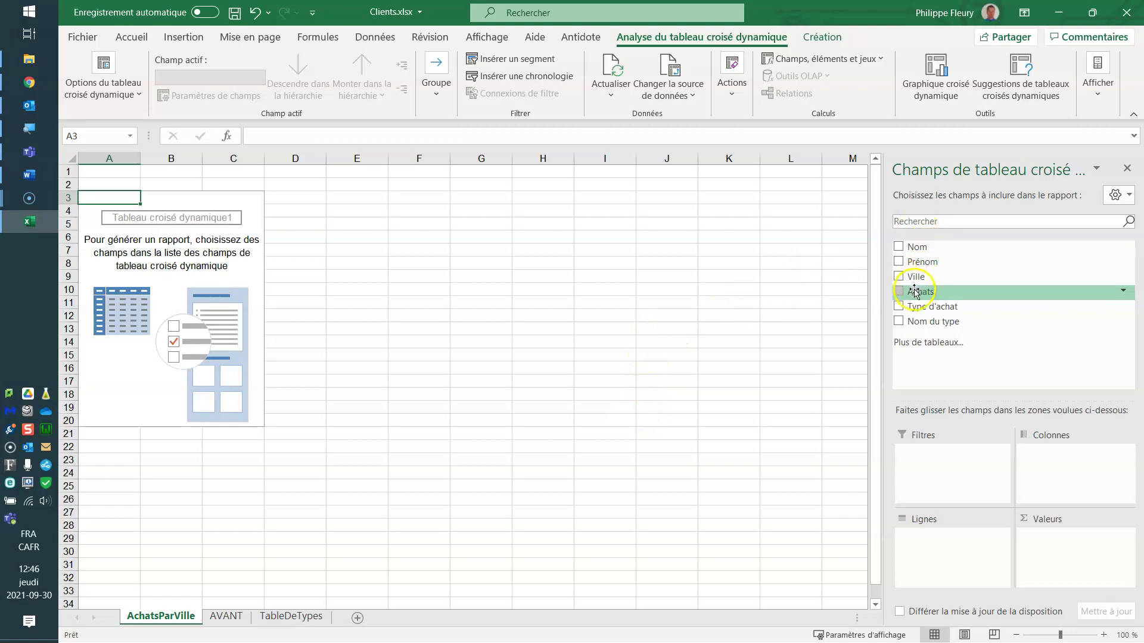
Add Ville as rows and Achats as values to the pivot table, and rename the row labels heading as Ville.
left_click(898, 278)
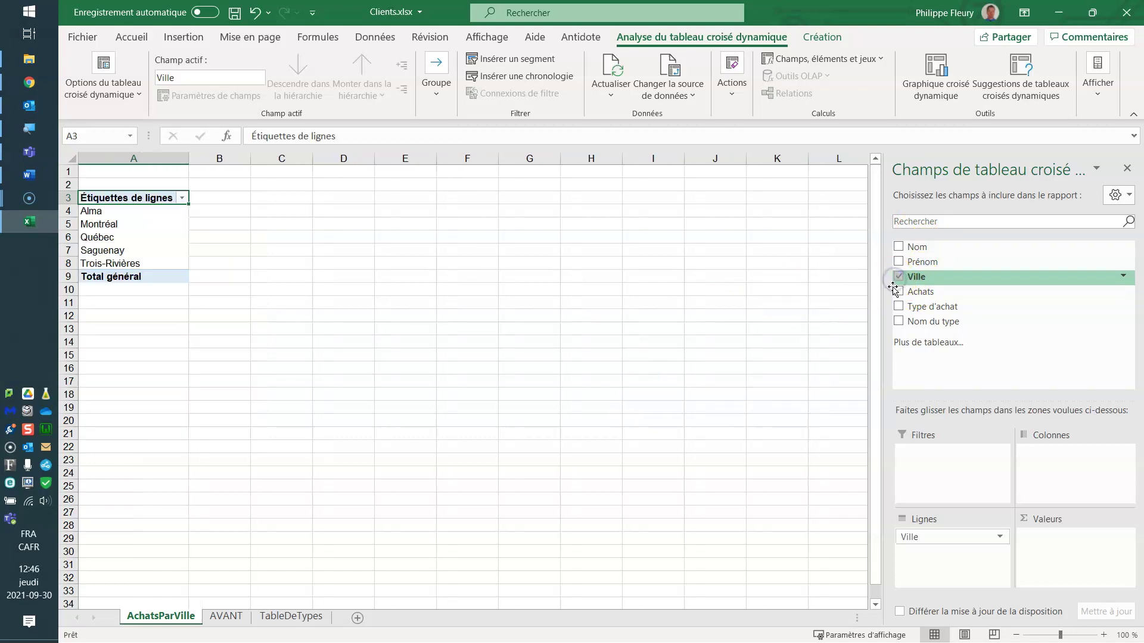
left_click(899, 292)
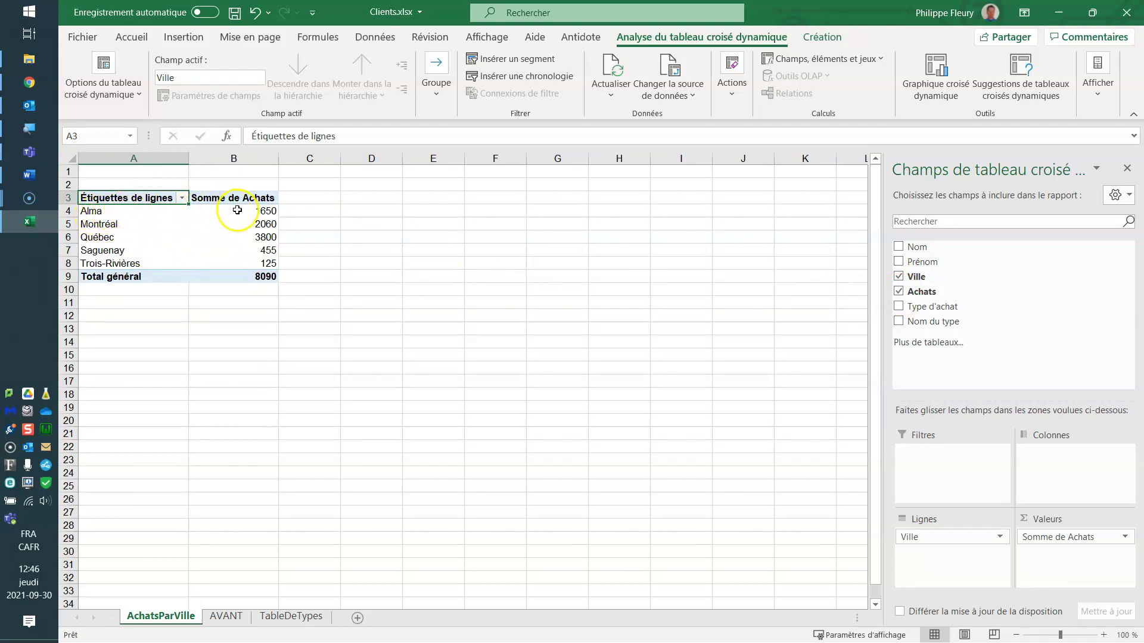
left_click(121, 199)
double_click(121, 198)
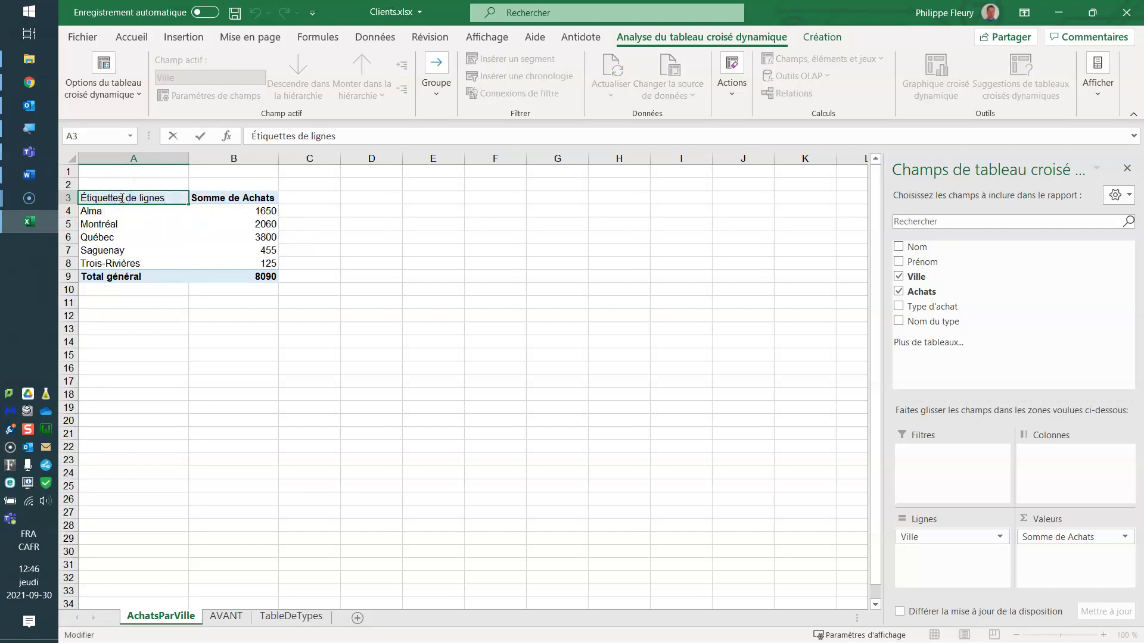
key("shift+Home")
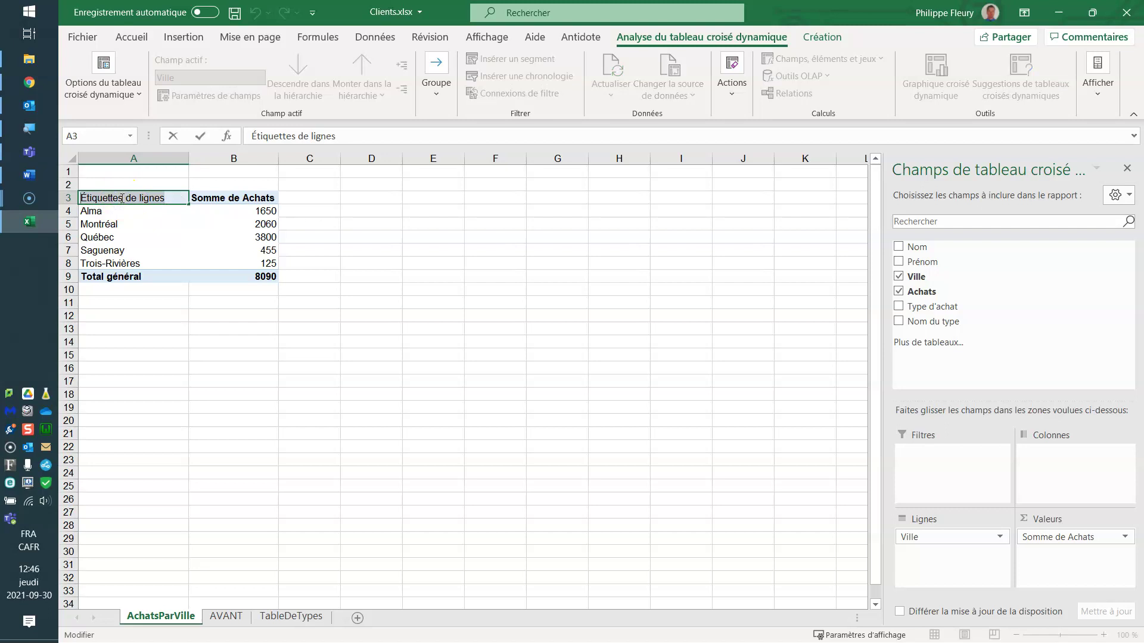
type("Ville")
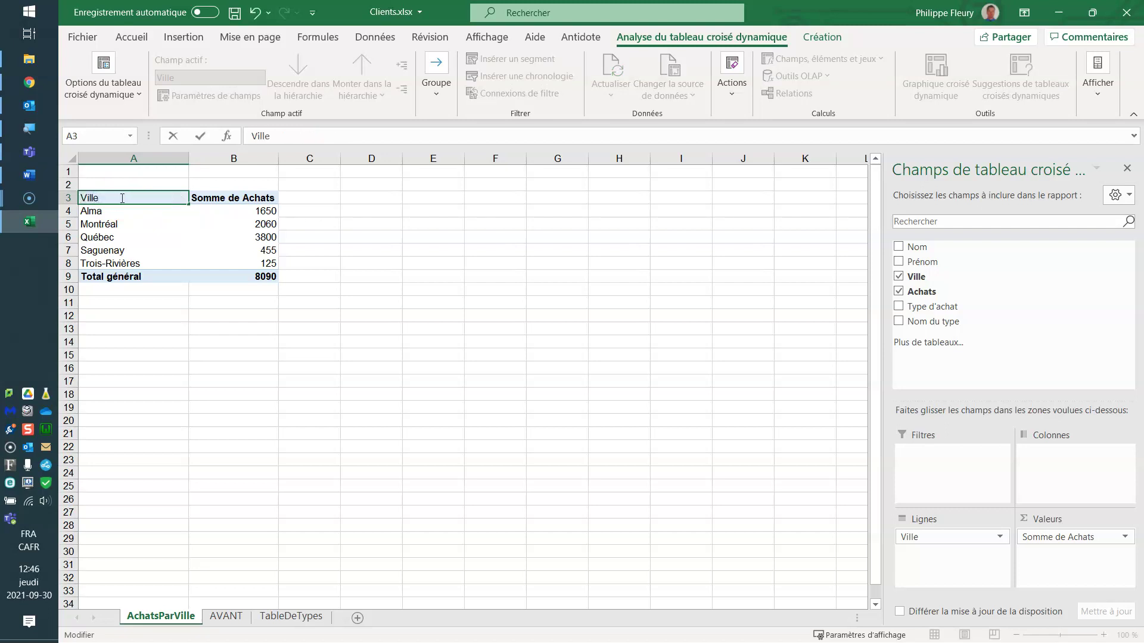
key("Return")
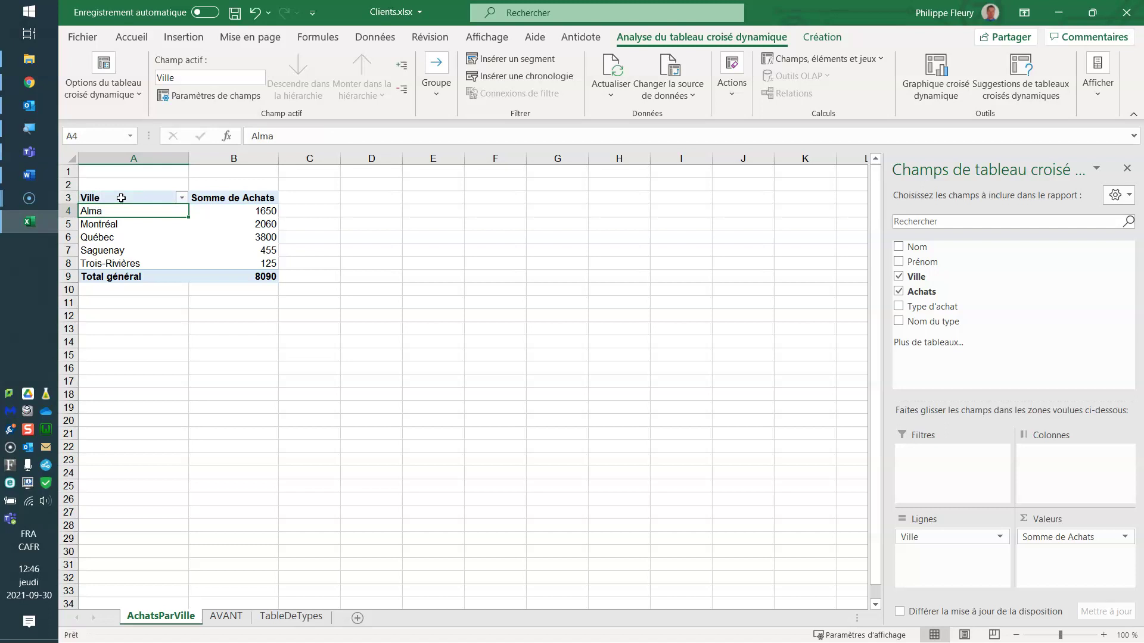
Review the Achats value field settings and compare the pivot table's sums per city with the client list on the AVANT sheet.
double_click(230, 197)
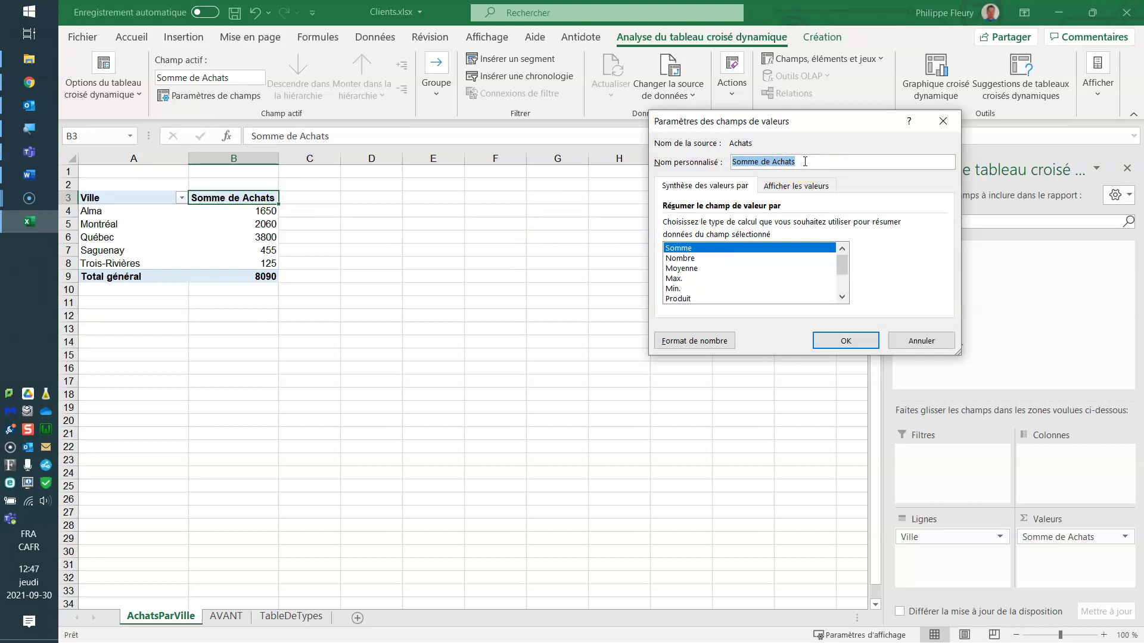
left_click(851, 340)
left_click(205, 216)
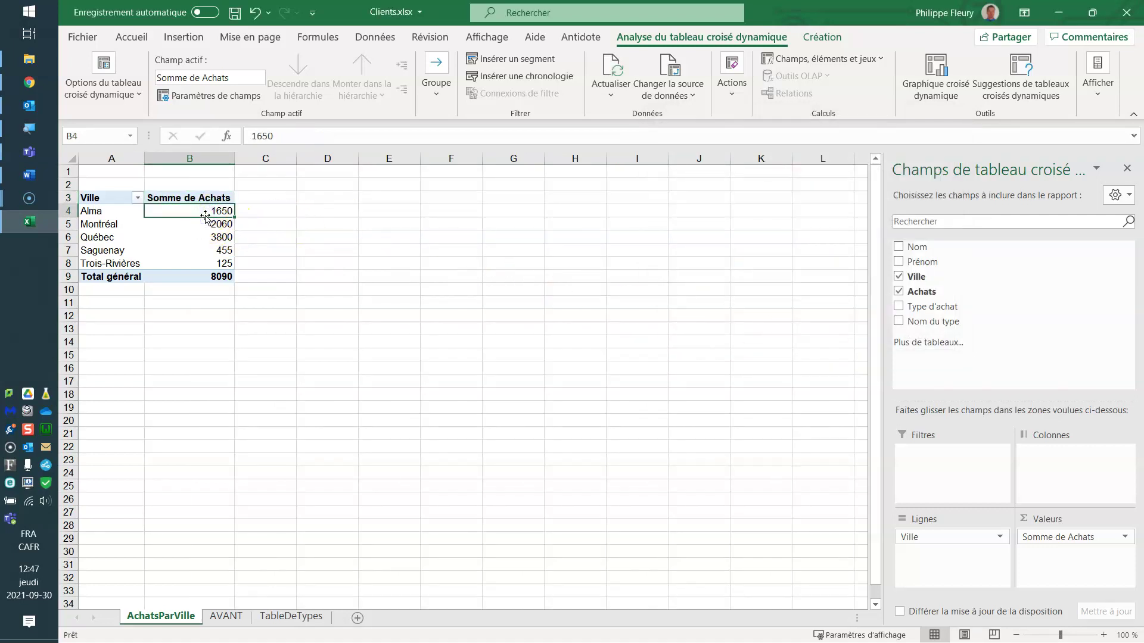
left_click(176, 225)
left_click(113, 214)
left_click(179, 212)
left_click(183, 225)
left_click(192, 238)
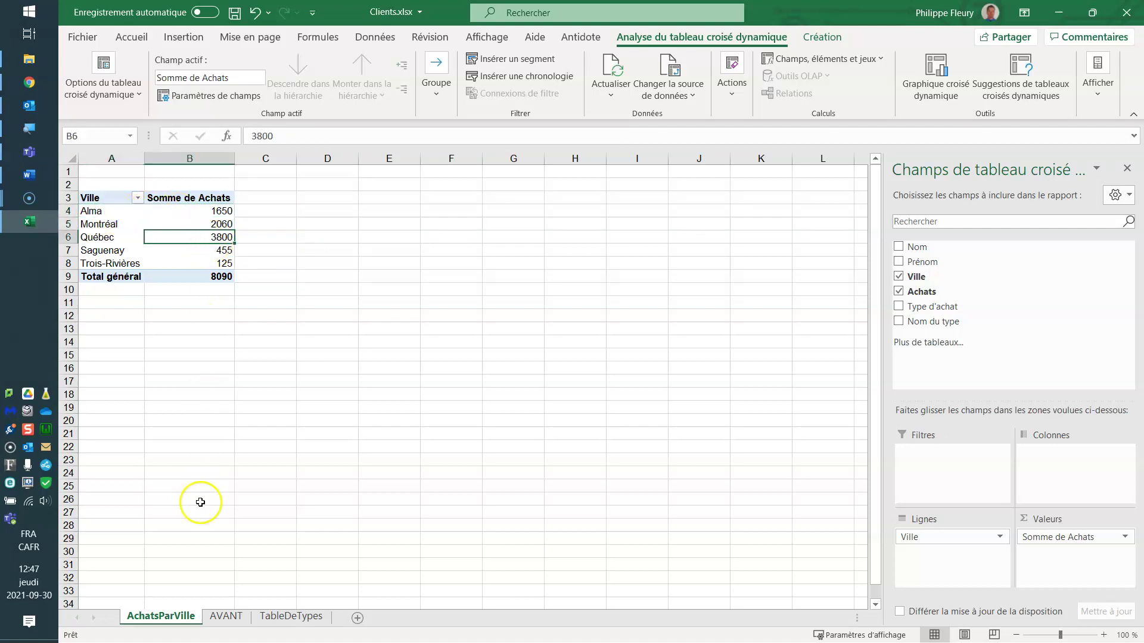
left_click(221, 615)
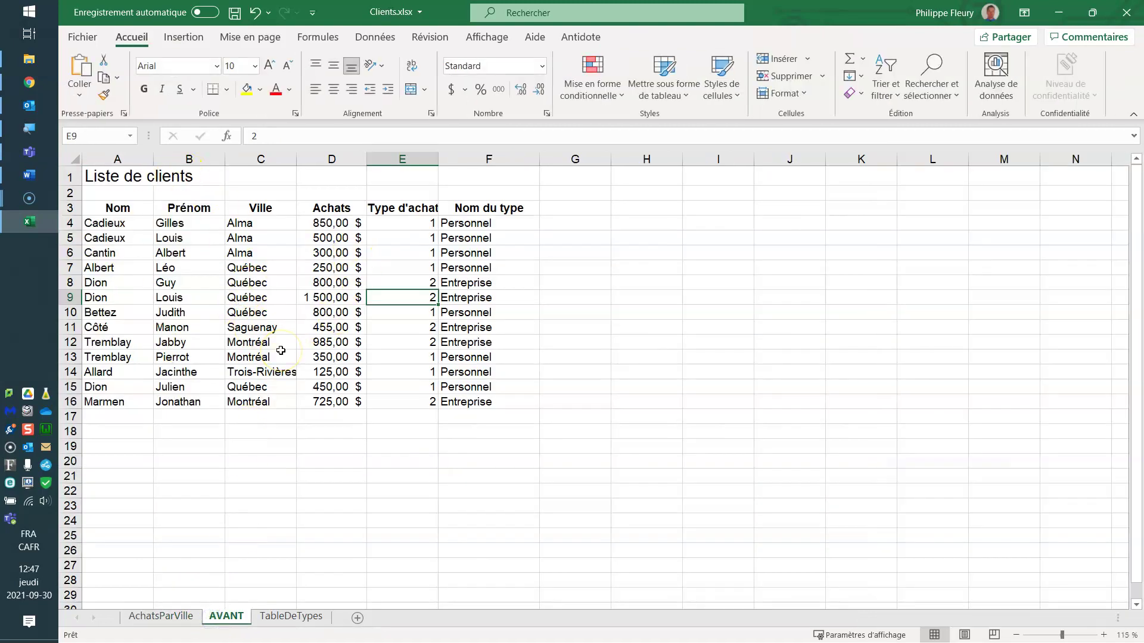
left_click(156, 616)
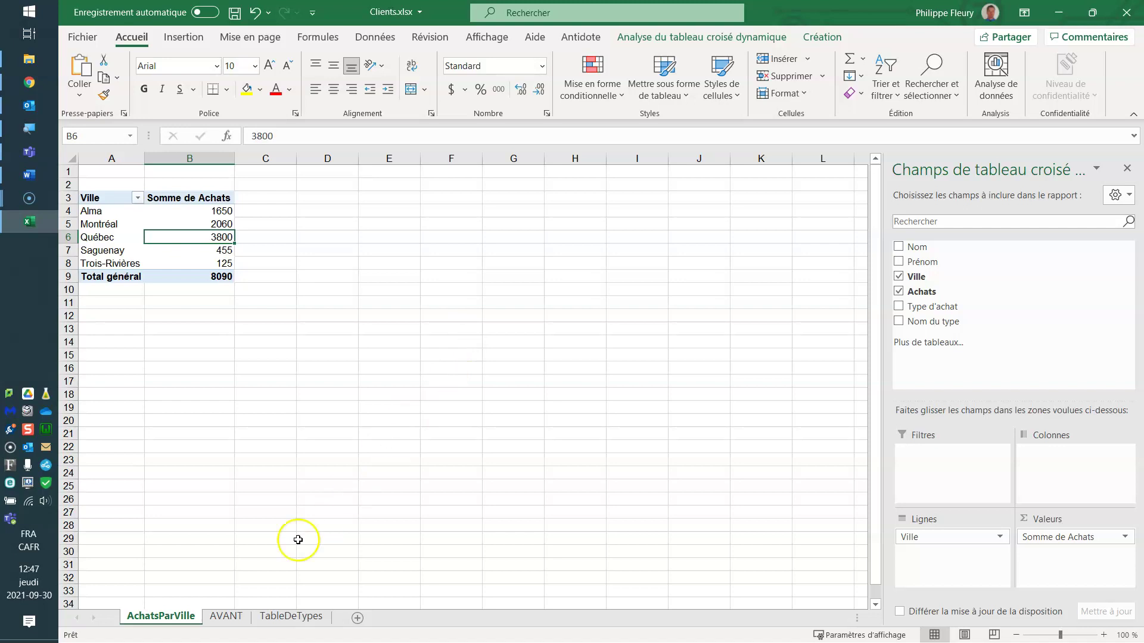
left_click(226, 617)
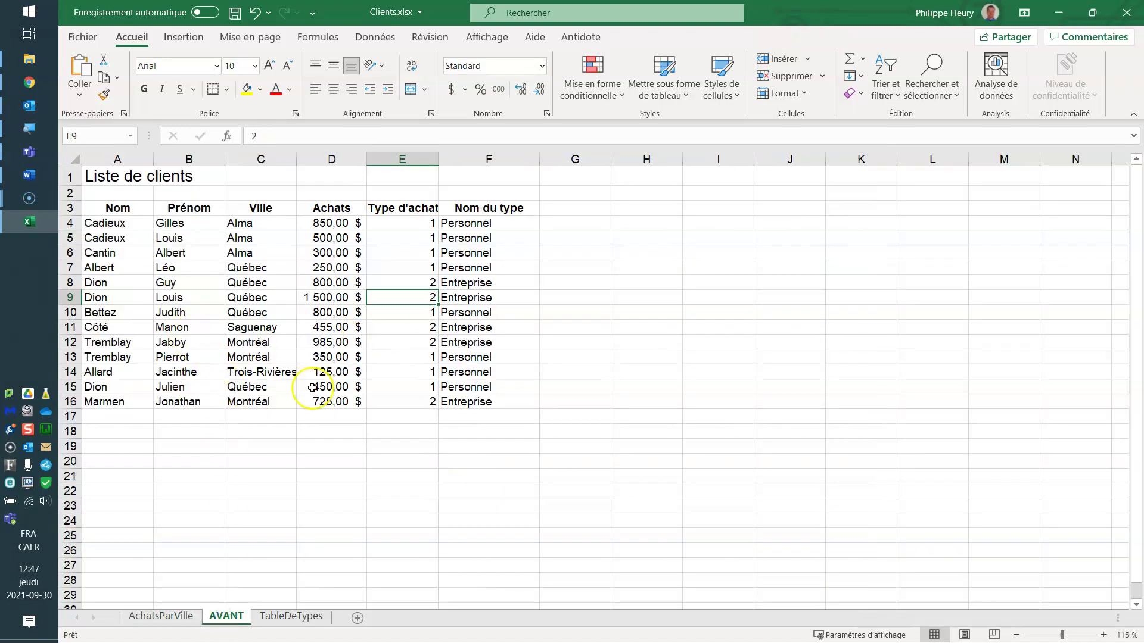
left_click(158, 617)
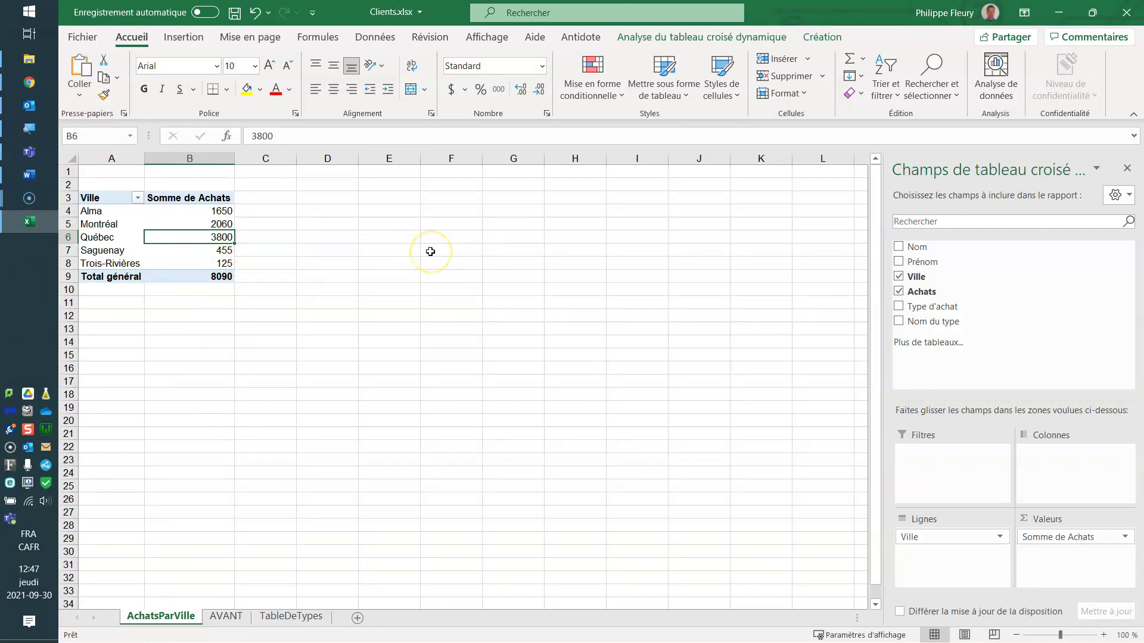
Change the summary calculation of the Achats value field to Moyenne.
mouse_move(177, 217)
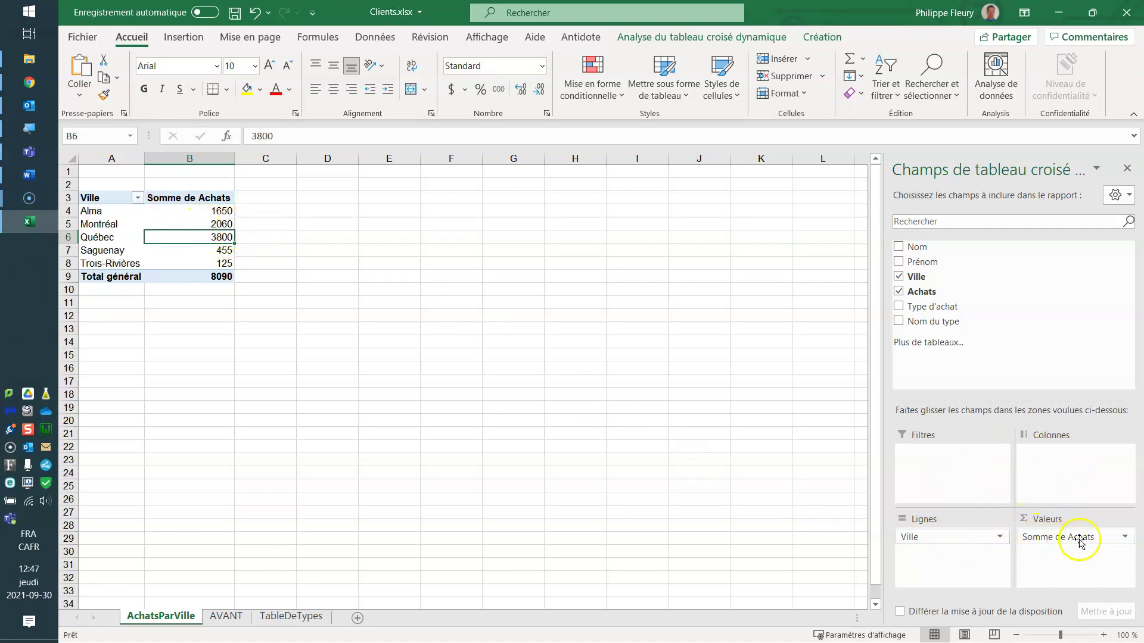
left_click(1125, 538)
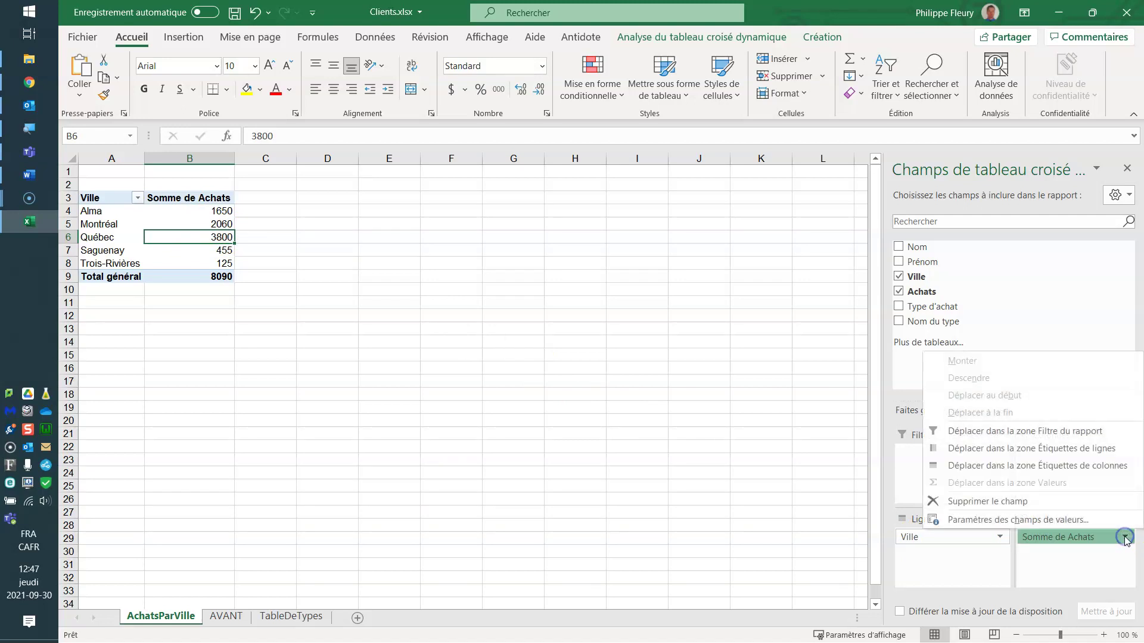
left_click(1006, 520)
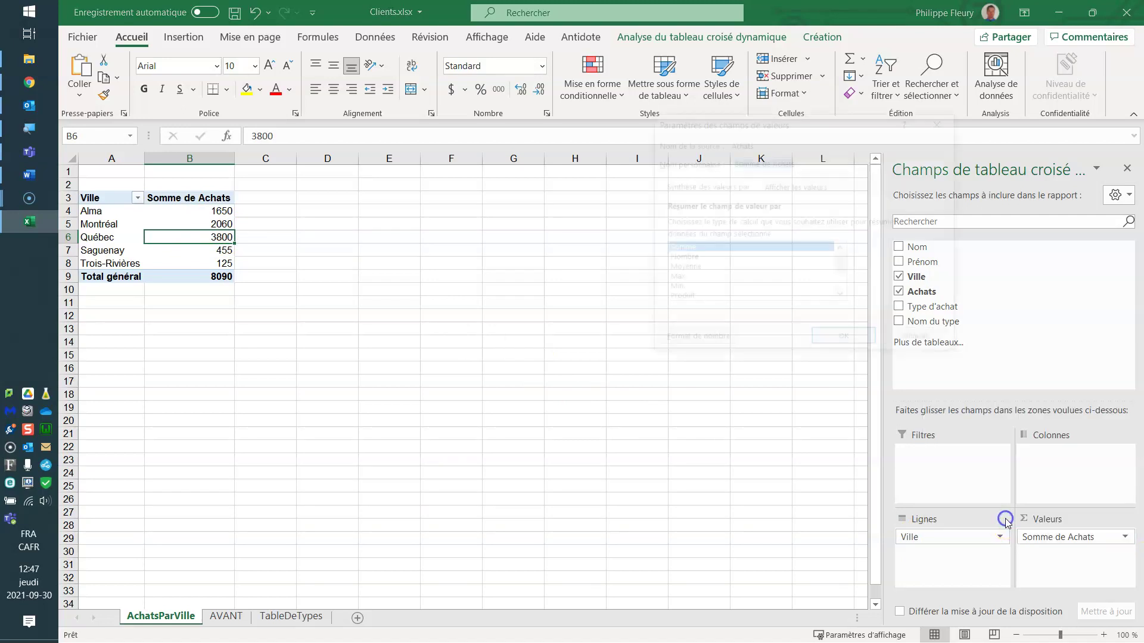
left_click(683, 269)
left_click(837, 341)
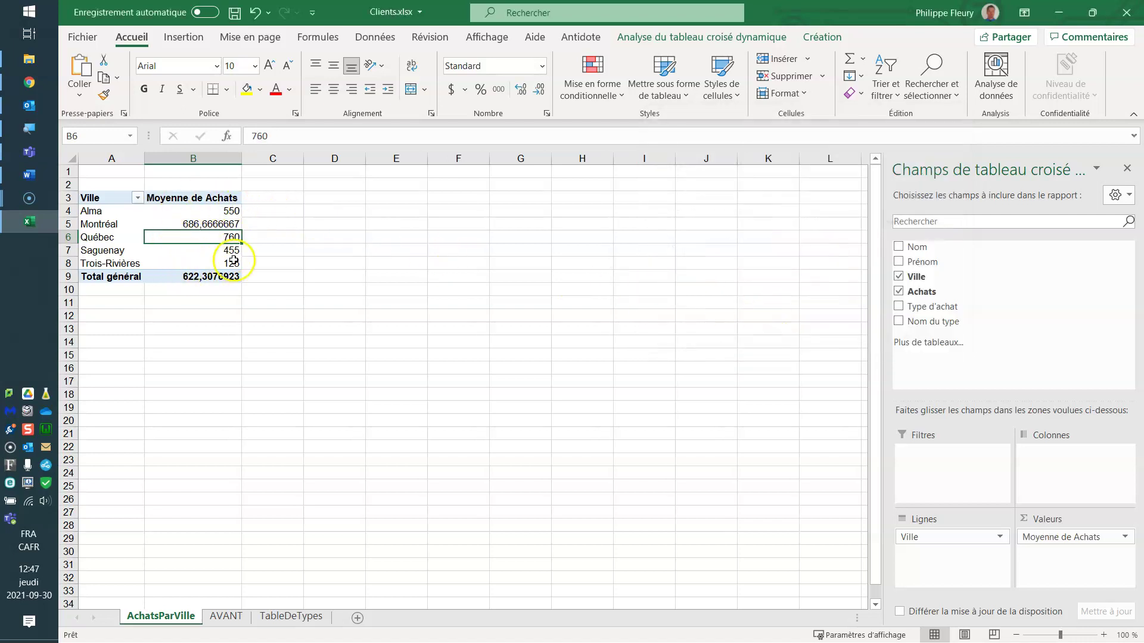
Format the Moyenne de Achats values, including the grand total, in the Nombre category with two decimals.
left_click_drag(218, 211, 213, 277)
mouse_move(225, 222)
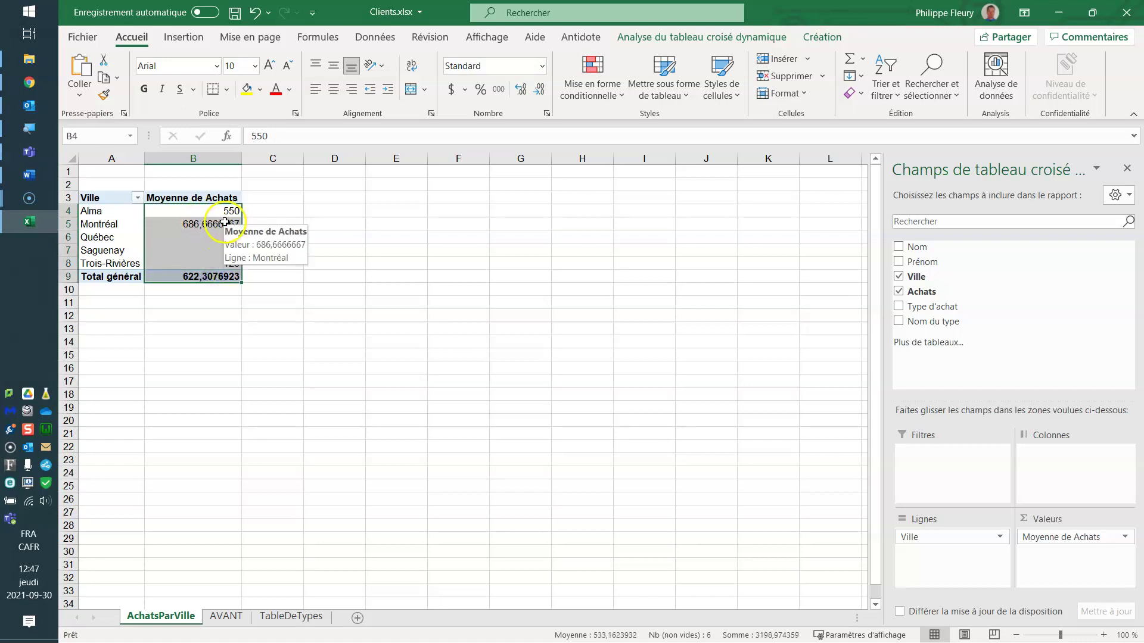
right_click(221, 226)
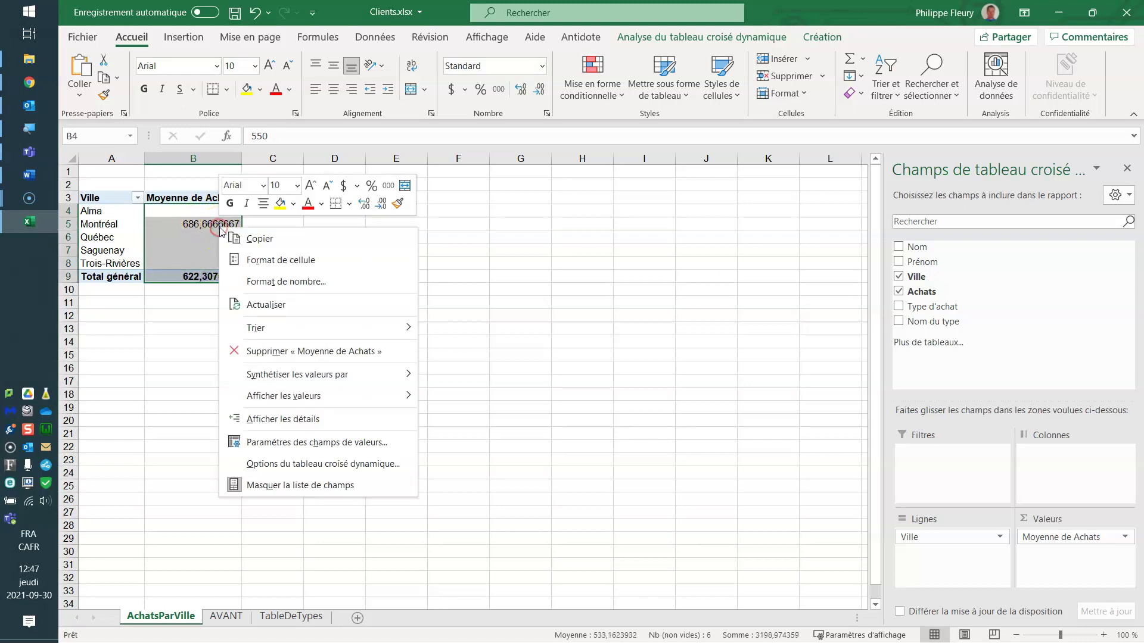
mouse_move(287, 405)
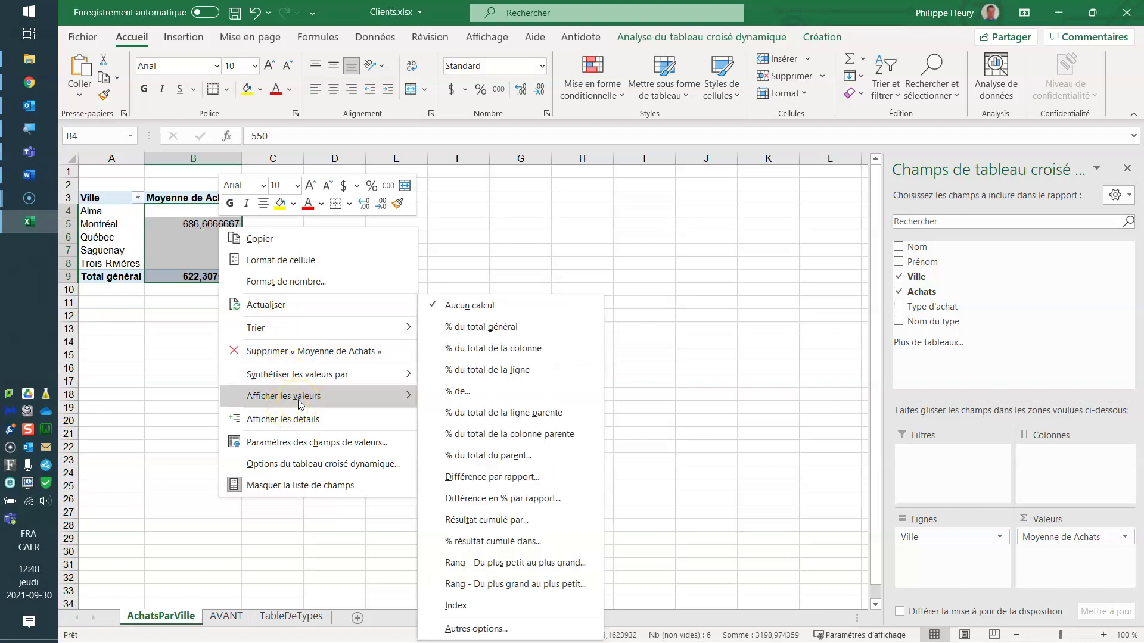
left_click(304, 268)
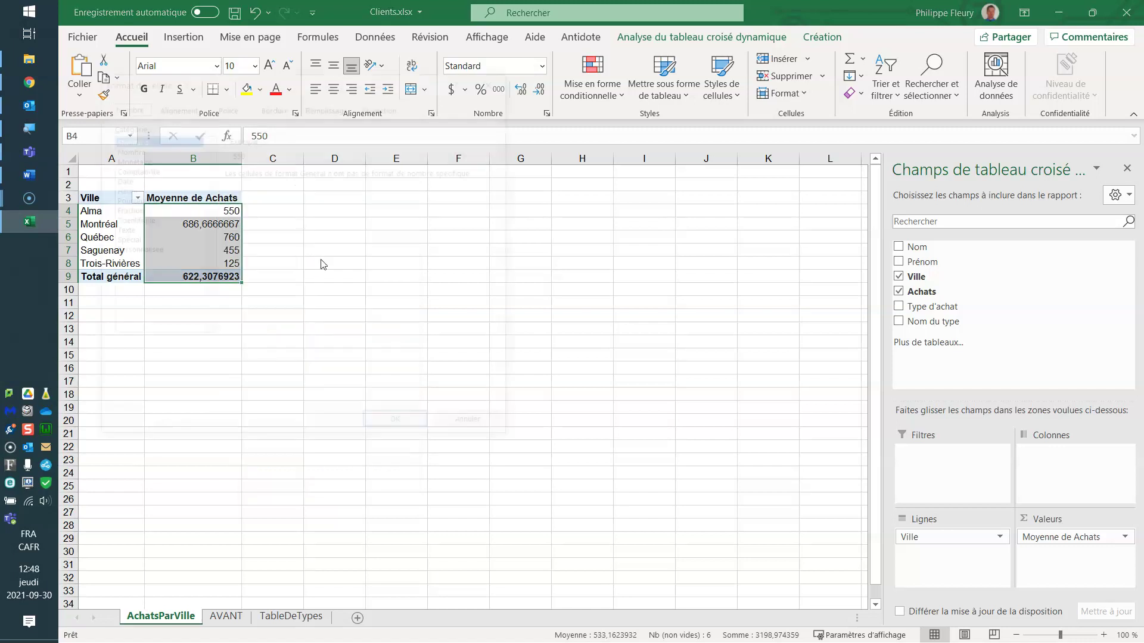
left_click(124, 149)
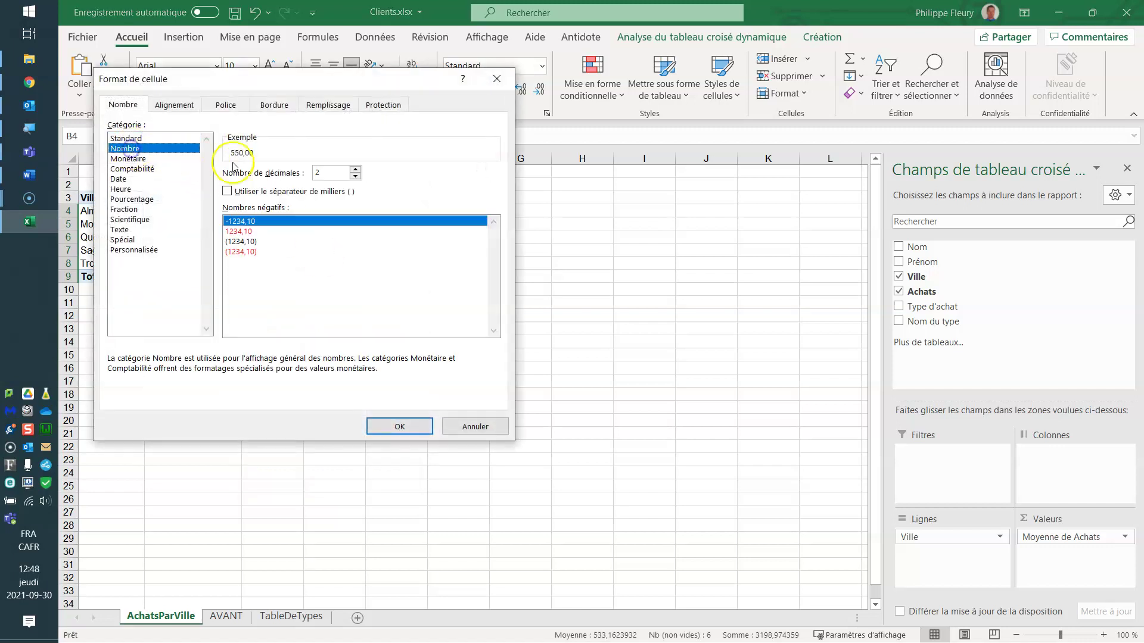
left_click(398, 427)
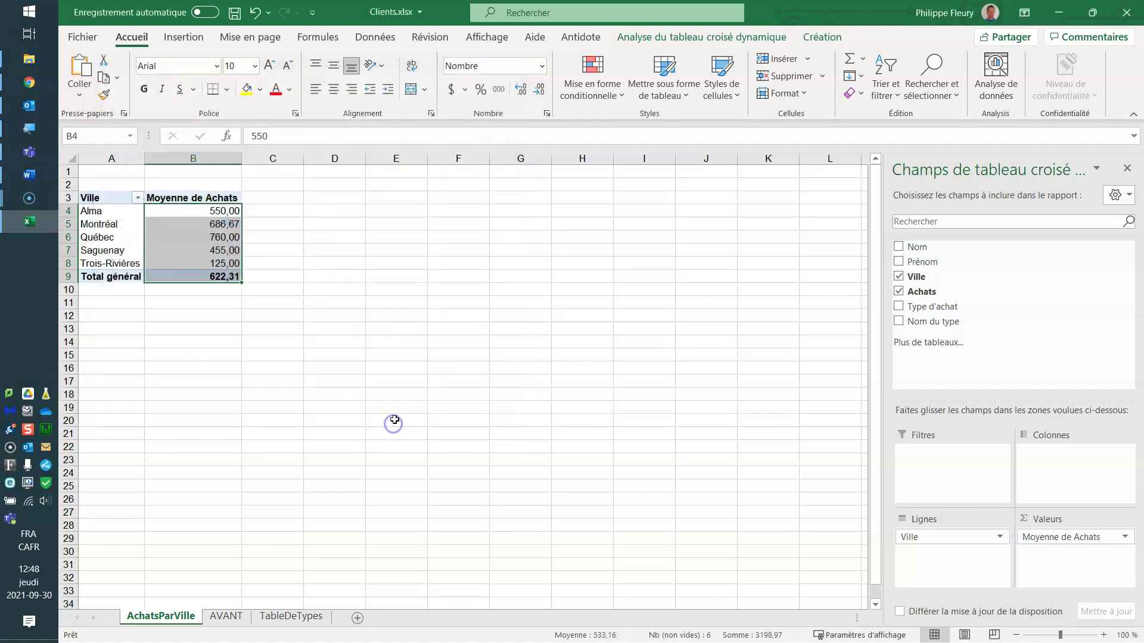
left_click(271, 250)
left_click(222, 239)
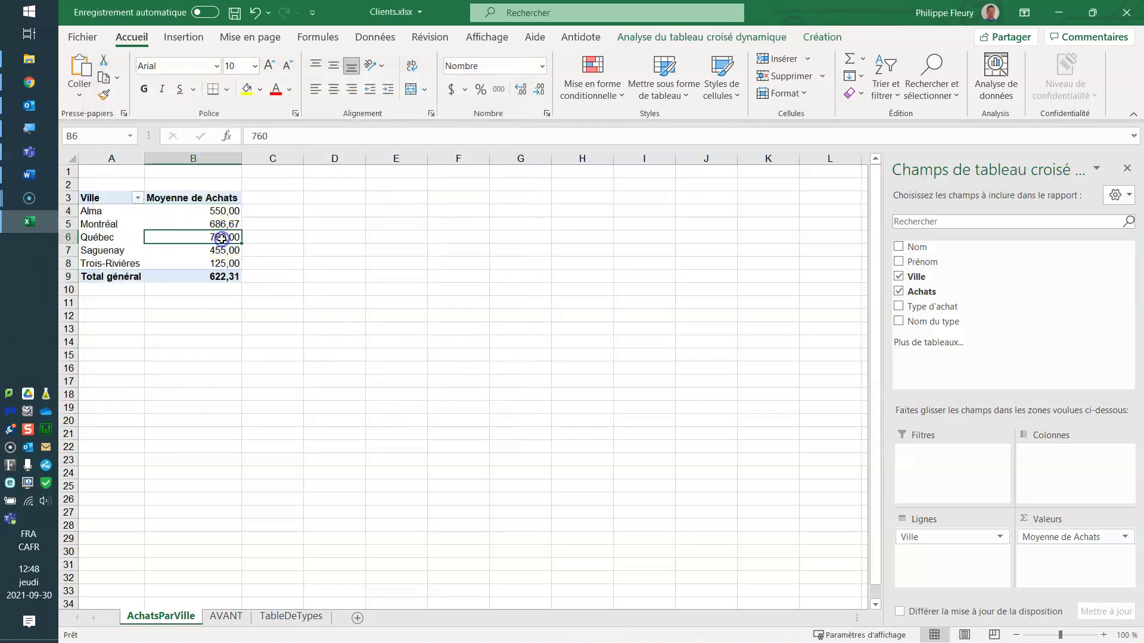
Apply the Comptabilité dollar format to all Moyenne de Achats values, including the grand total.
left_click_drag(221, 211, 221, 274)
left_click(451, 89)
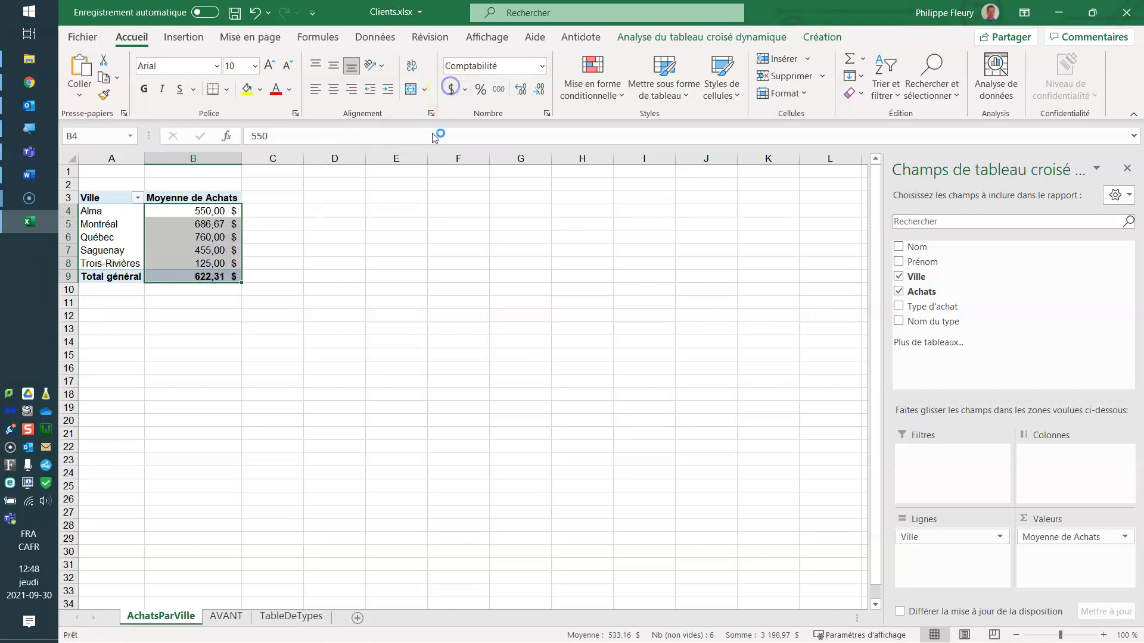
left_click(301, 237)
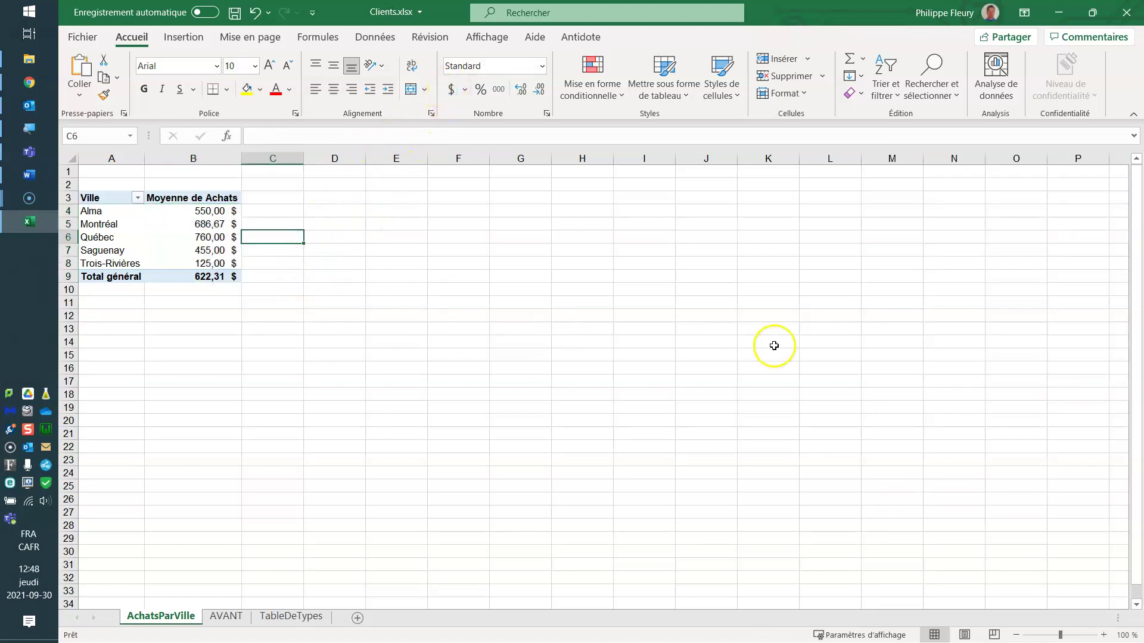
Sort the pivot table's Ville rows from Z to A.
key("alt+Tab")
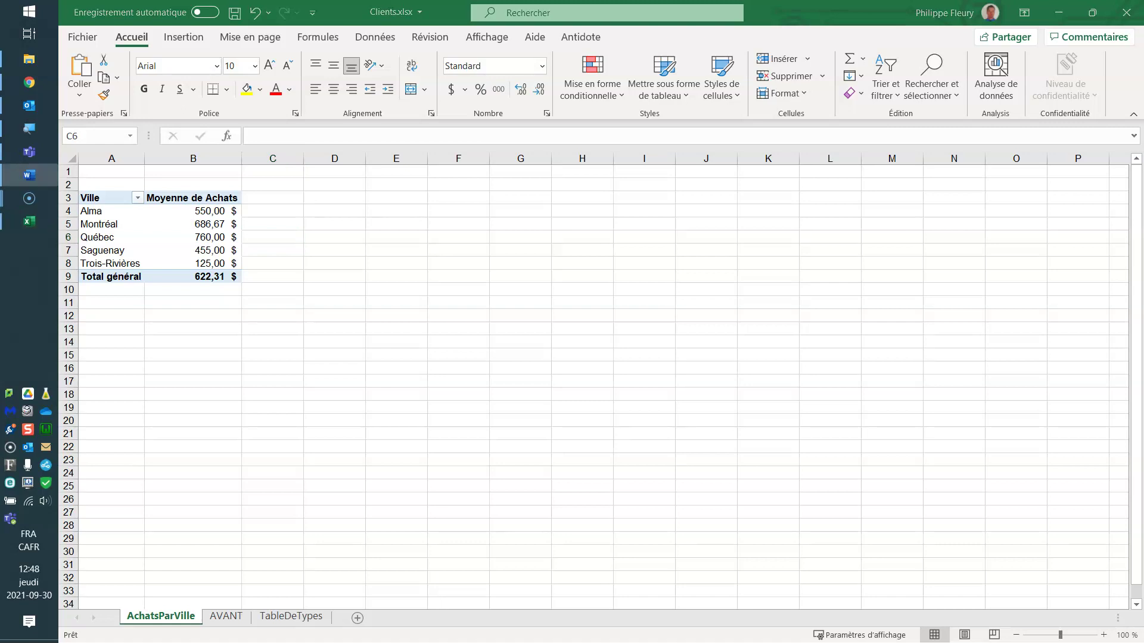
left_click(138, 200)
left_click(138, 199)
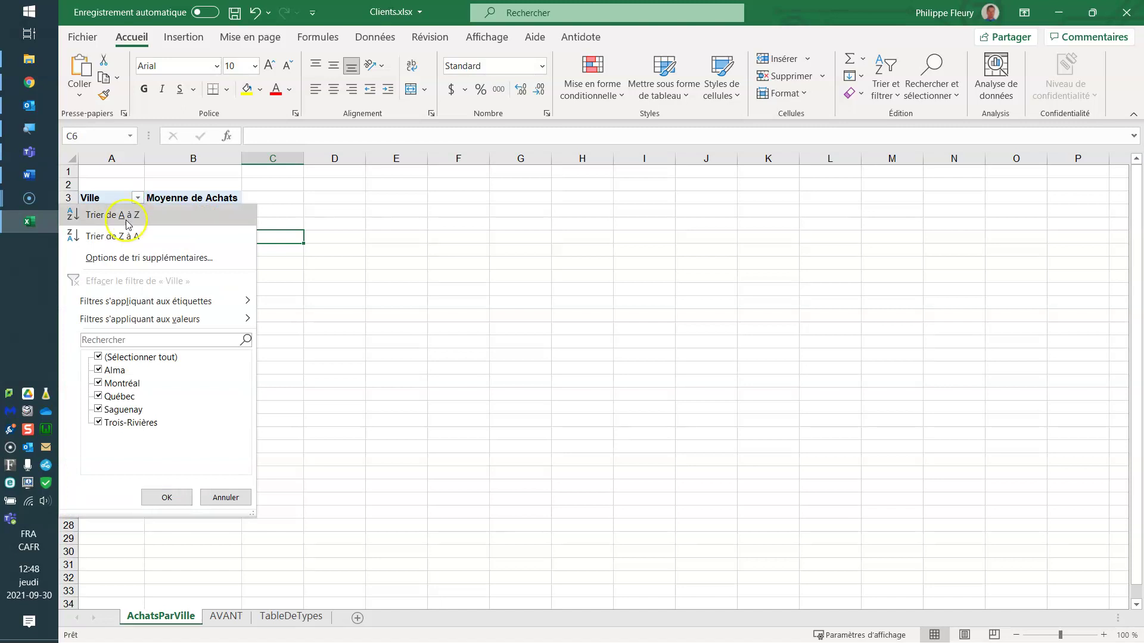
left_click(116, 237)
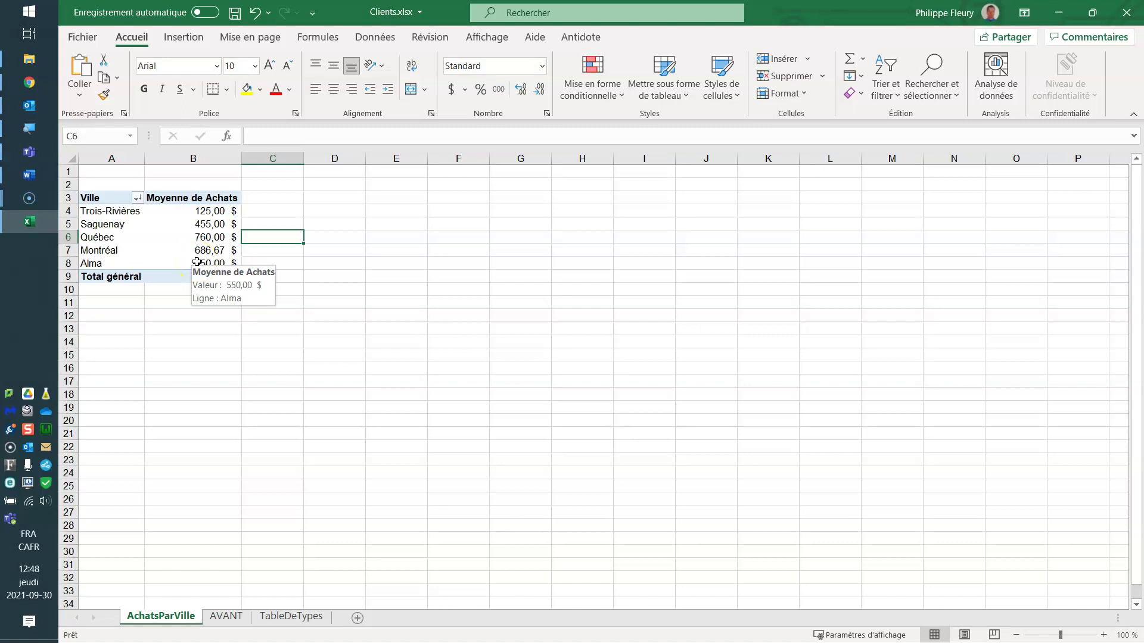
left_click(137, 198)
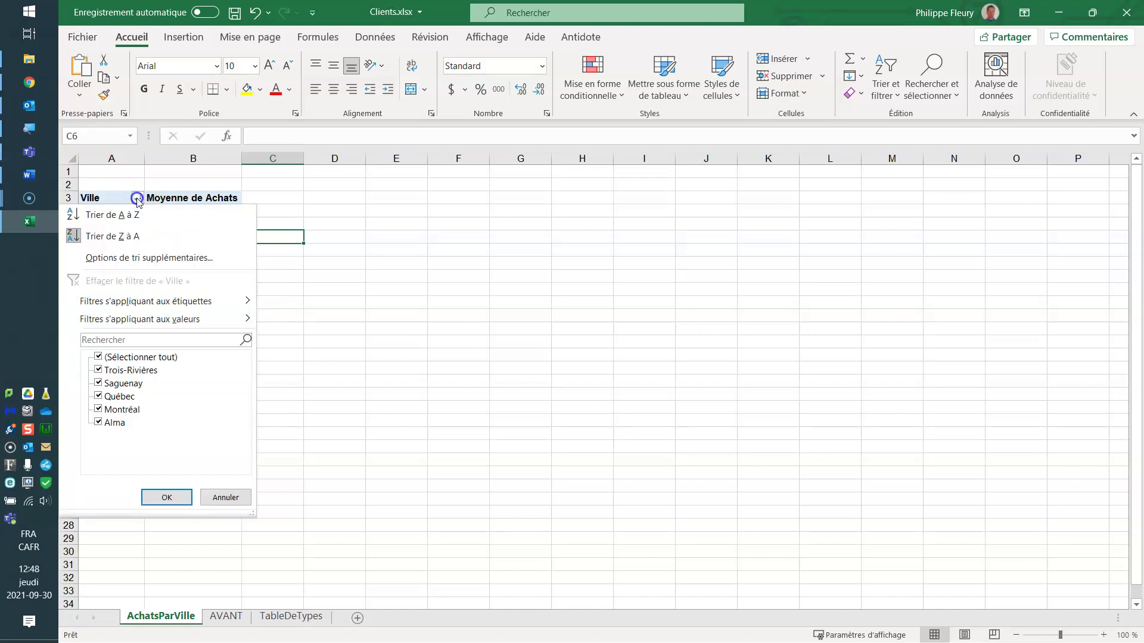
mouse_move(143, 301)
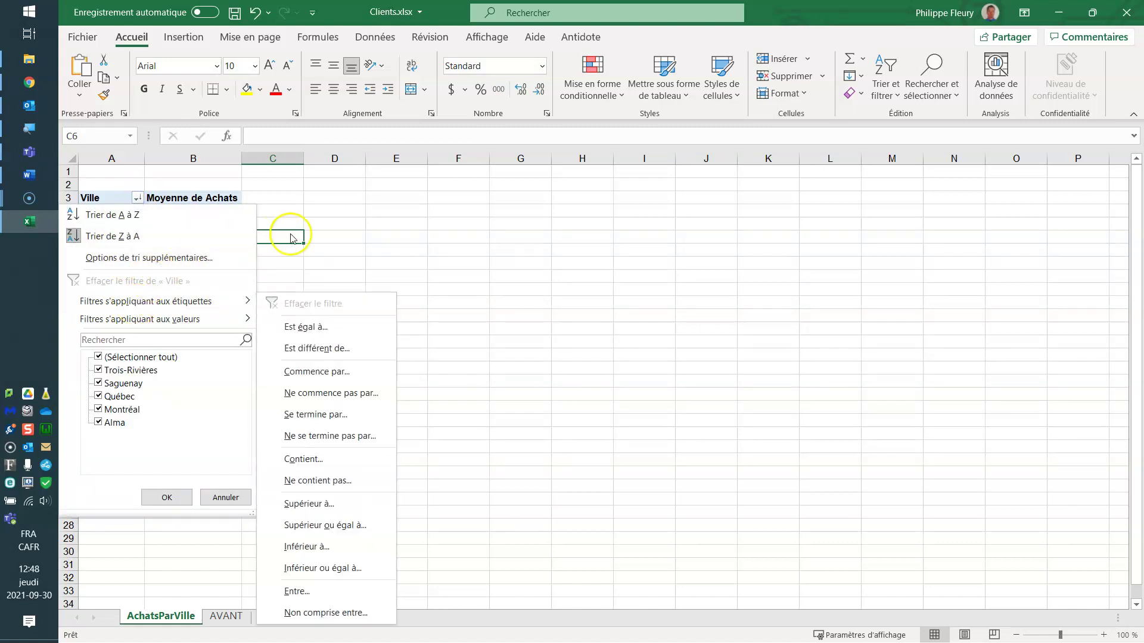
left_click(292, 238)
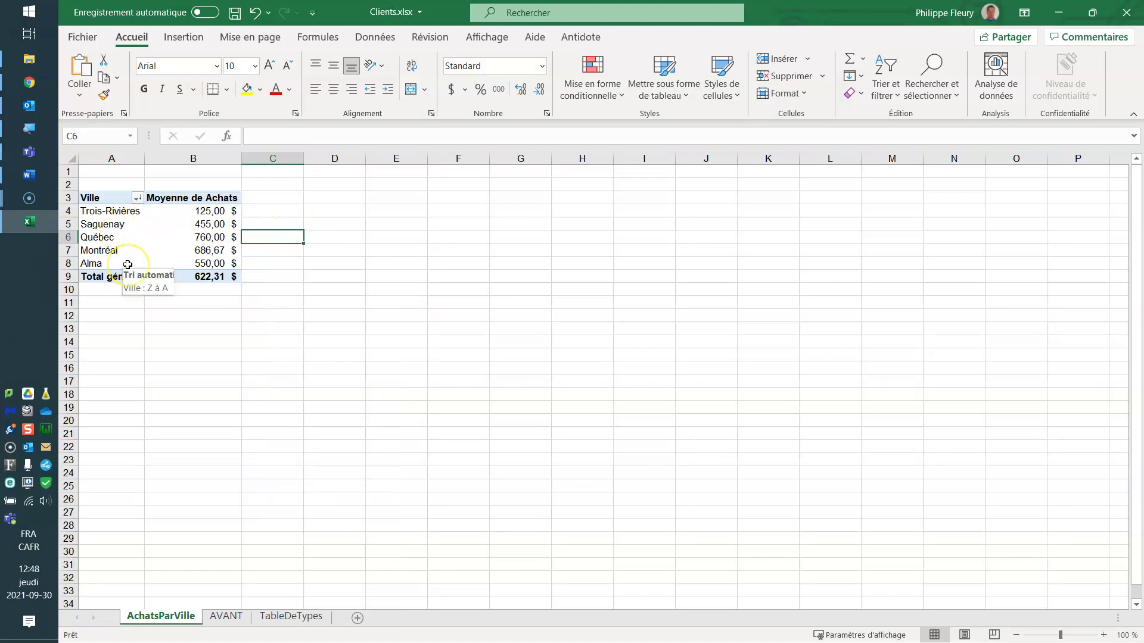
Filter Ville by value with Moyenne de Achats "est supérieur à" a threshold that keeps only Québec, Montréal and Alma.
left_click(137, 198)
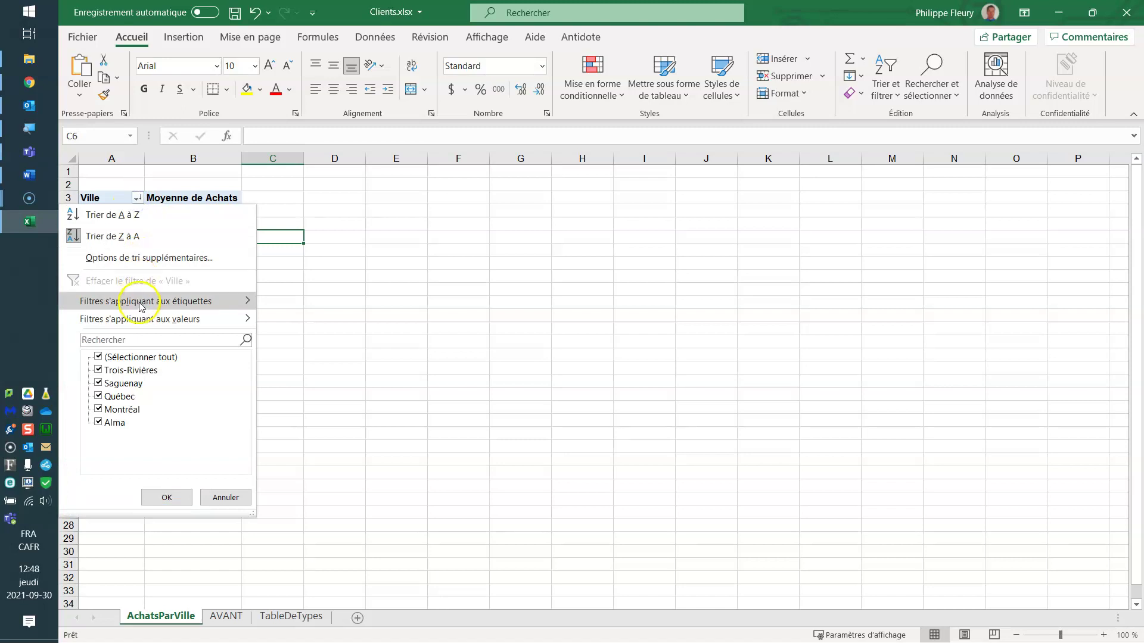
mouse_move(143, 320)
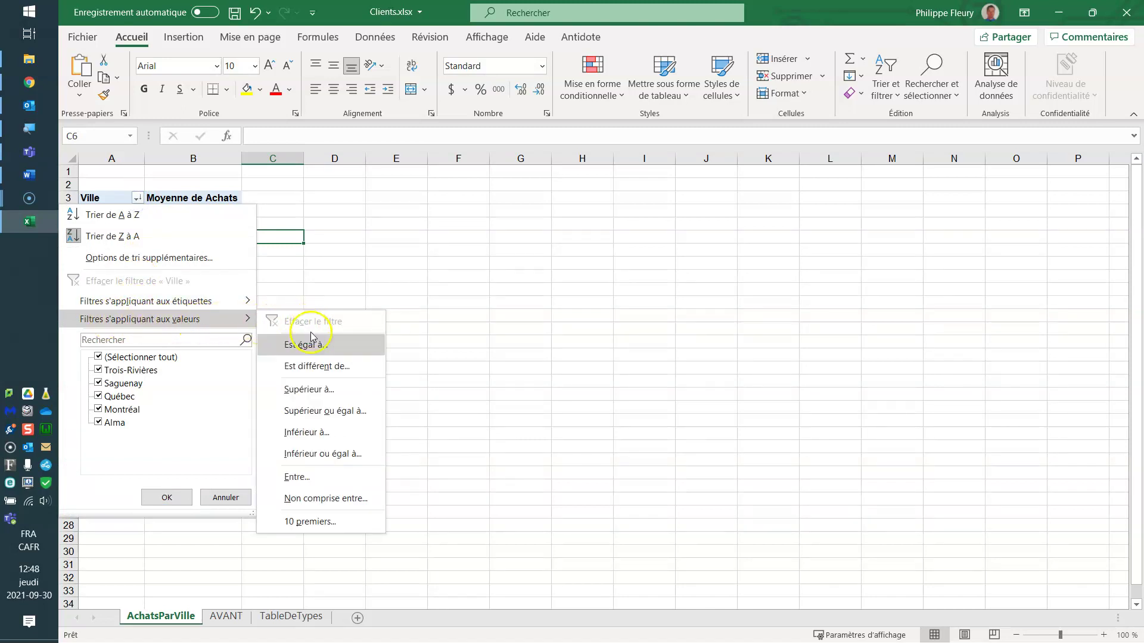
left_click(320, 393)
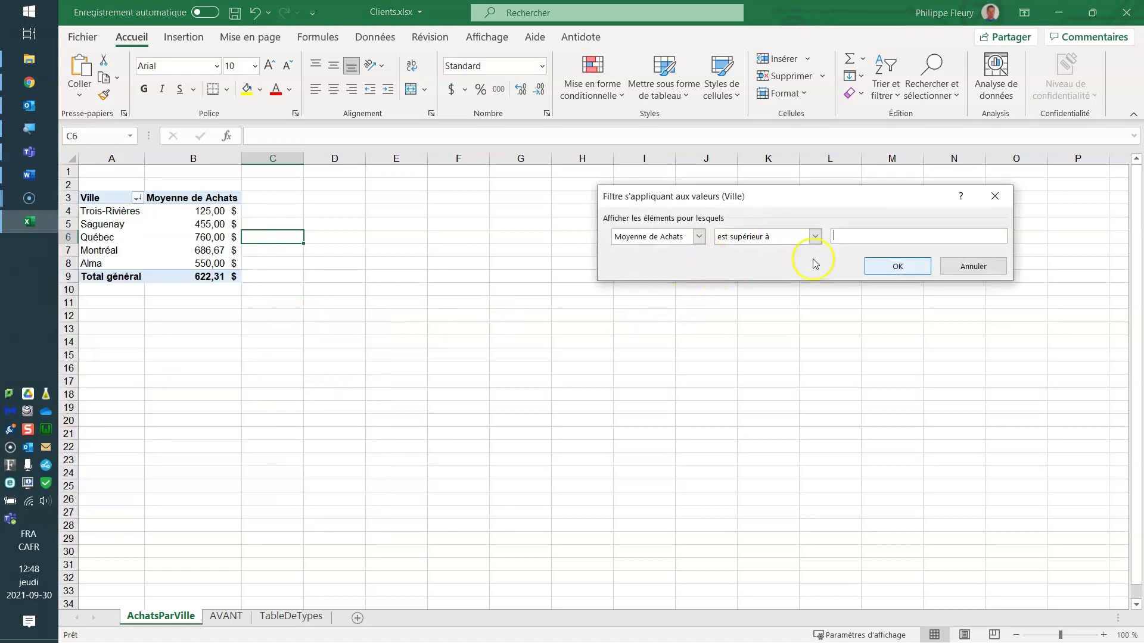
left_click(902, 235)
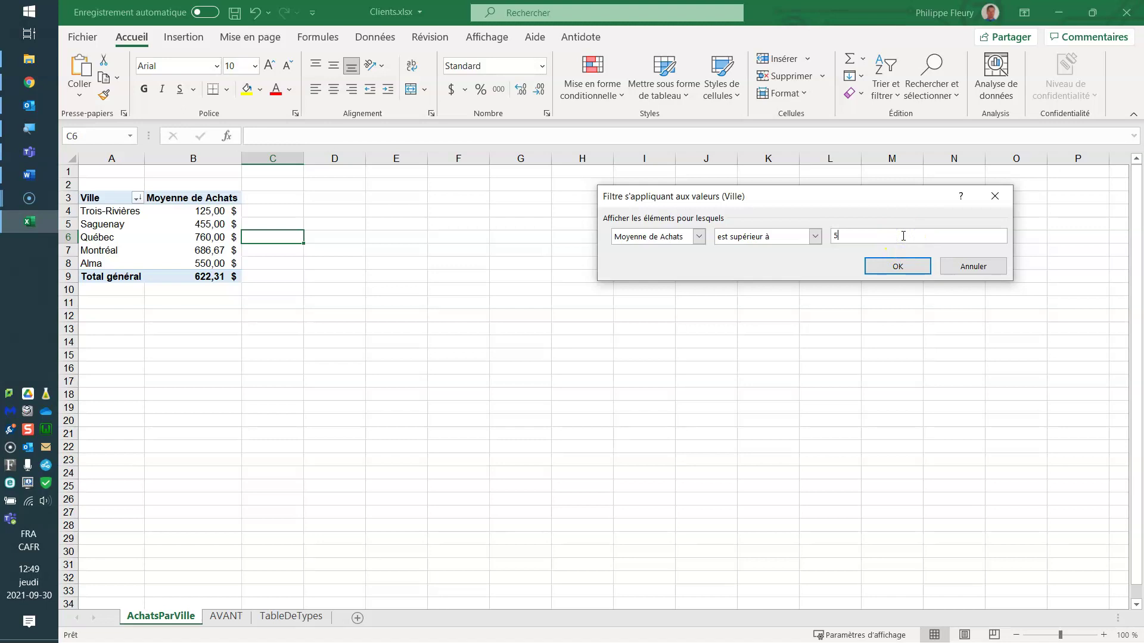
key("Return")
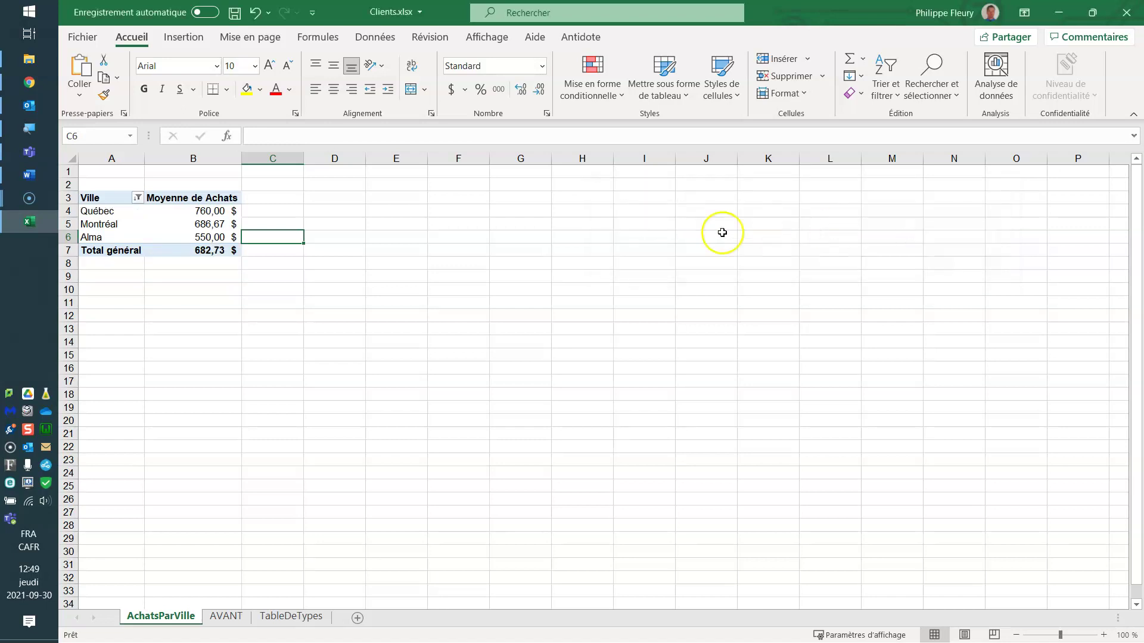
left_click_drag(109, 212, 189, 239)
left_click(217, 251)
key("Up")
key("Up")
key("Up")
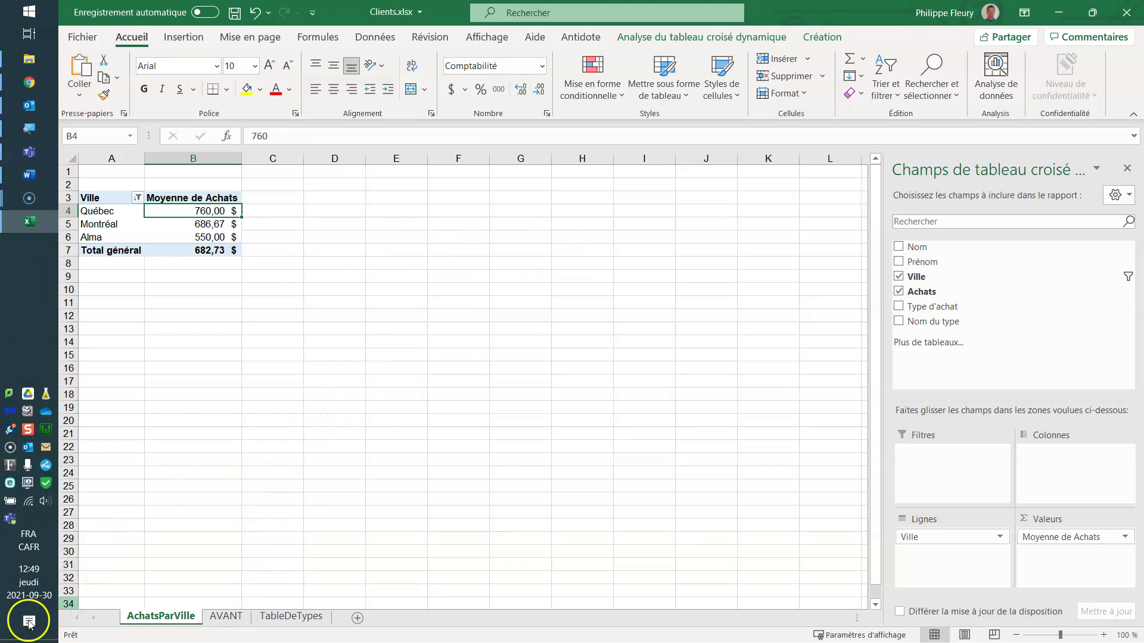
left_click(30, 621)
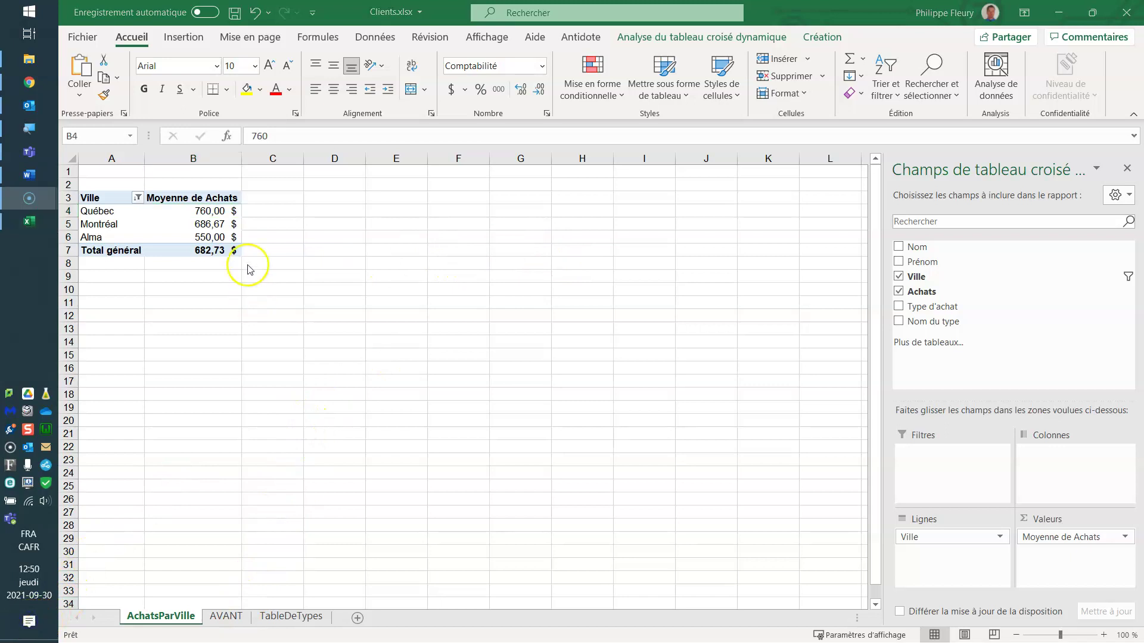
Export the AchatsParVille sheet as Clients.pdf in the demo-cours7 folder, and close the published PDF.
left_click(82, 37)
left_click(82, 37)
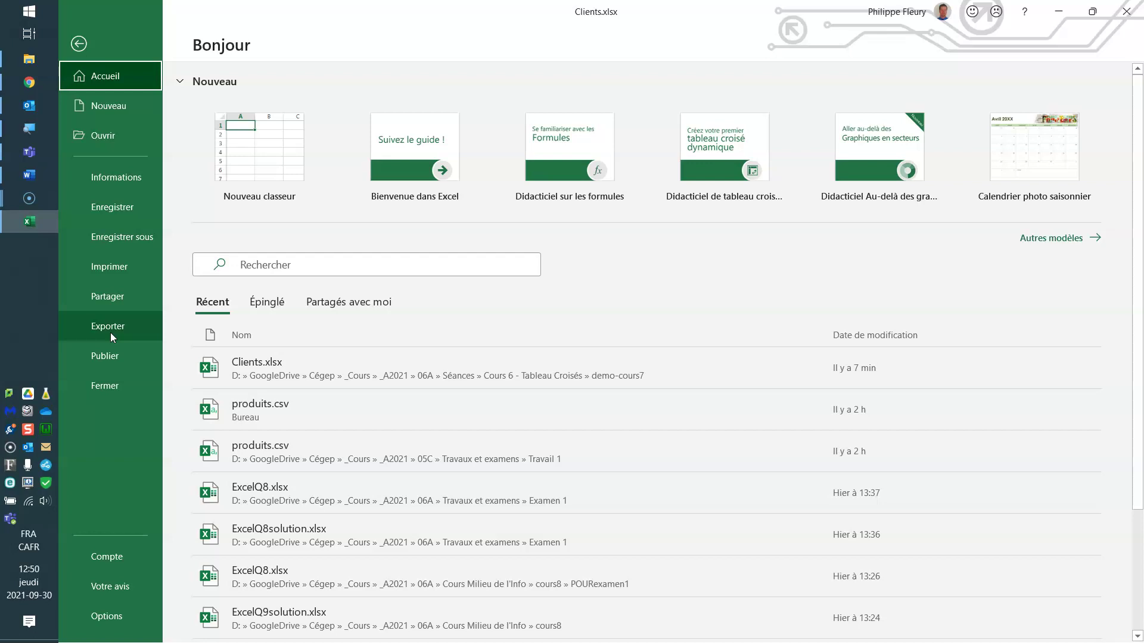
left_click(102, 327)
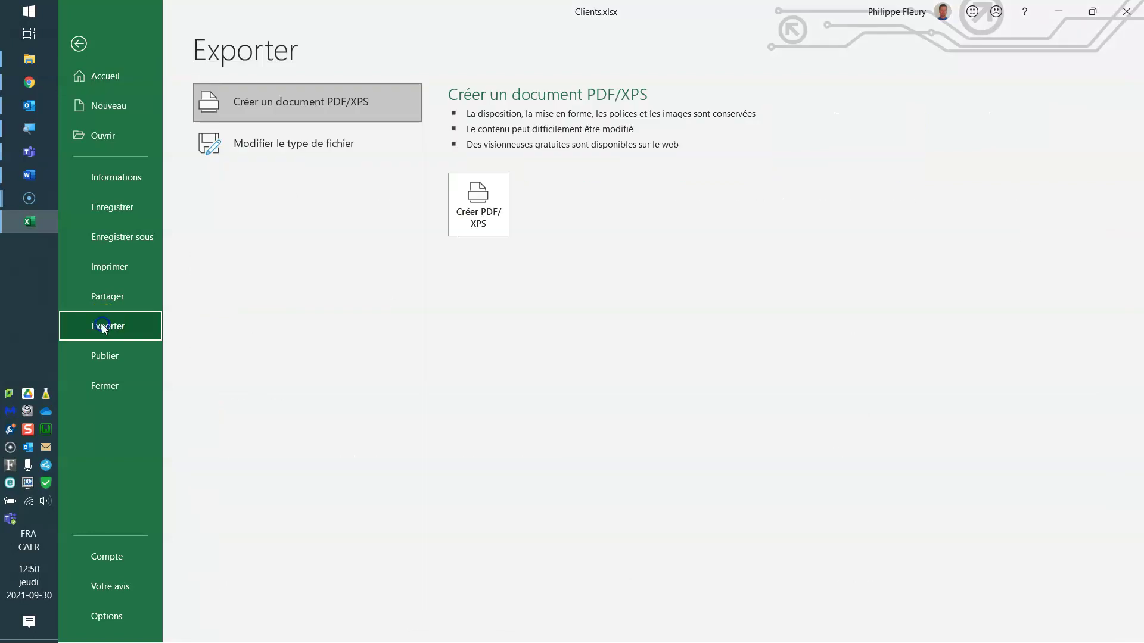
left_click(488, 205)
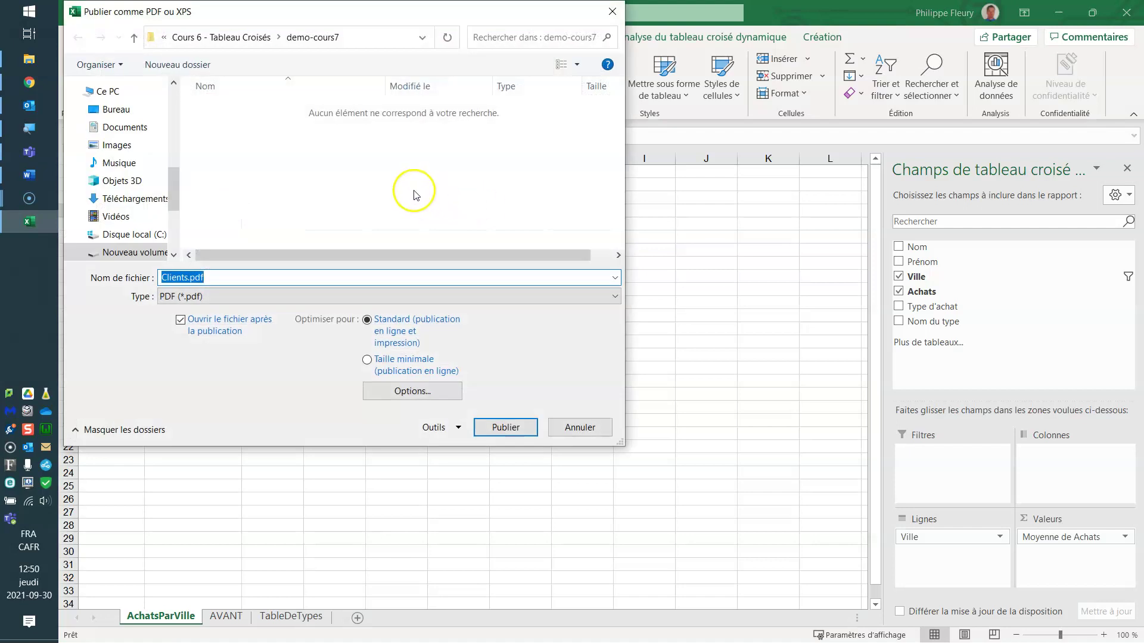
left_click(505, 428)
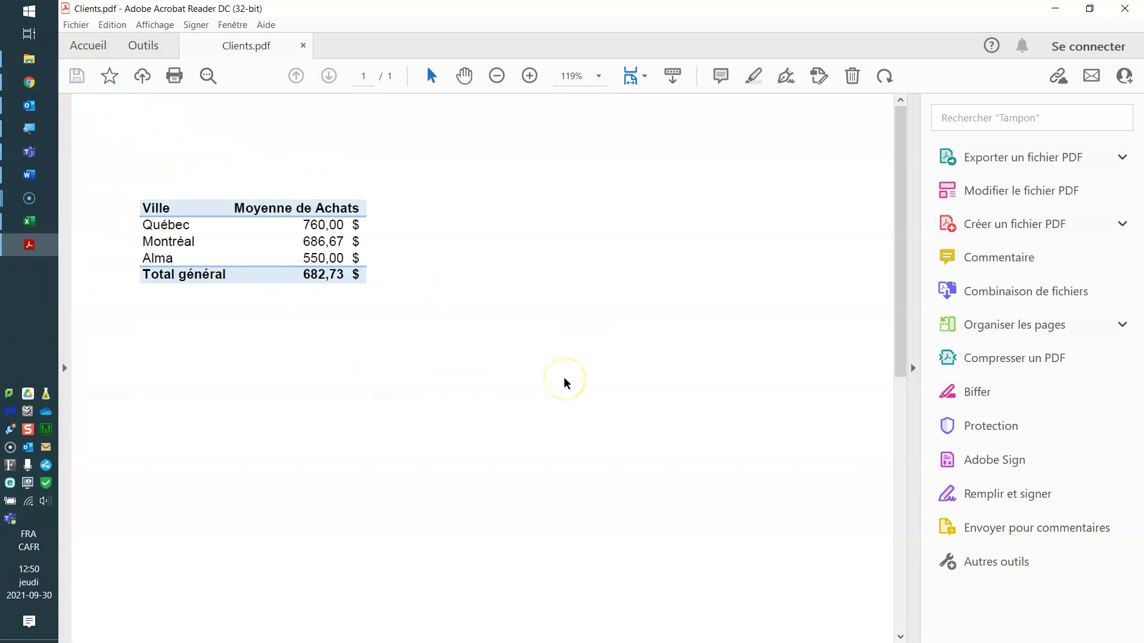
left_click(1117, 10)
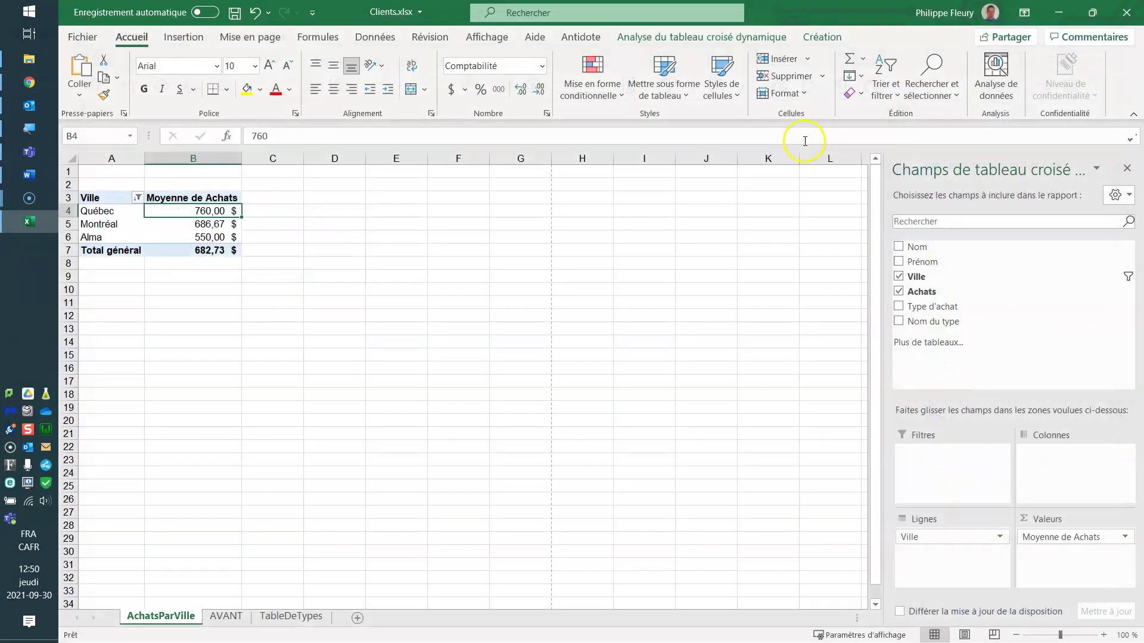
Check the sheet's print preview and the available printers without printing, and return to the worksheet.
left_click(84, 43)
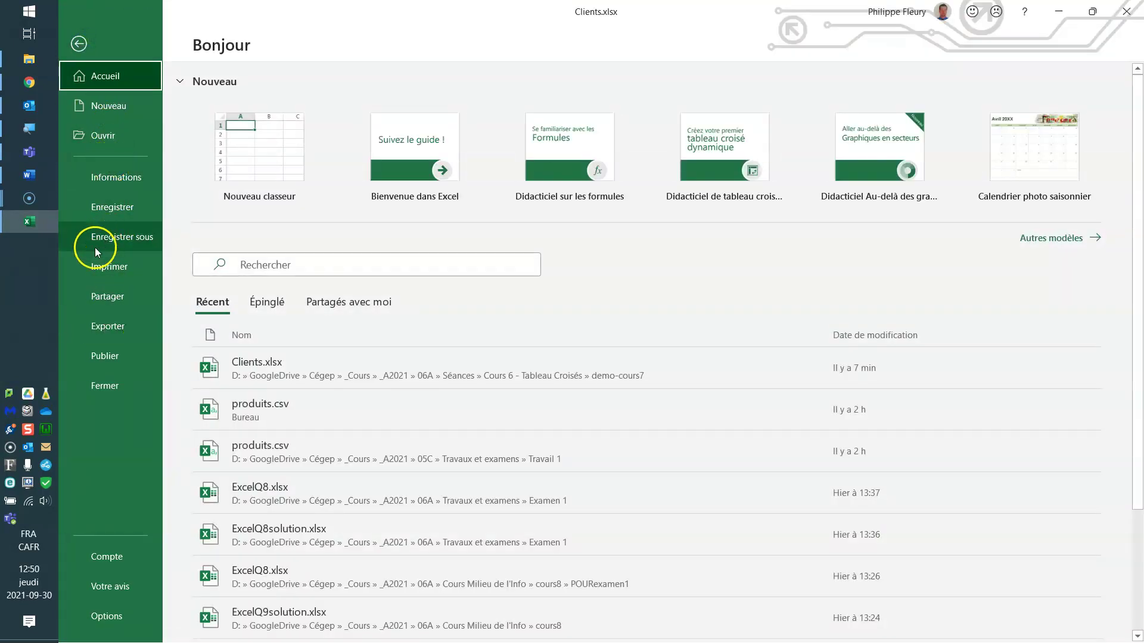
left_click(114, 264)
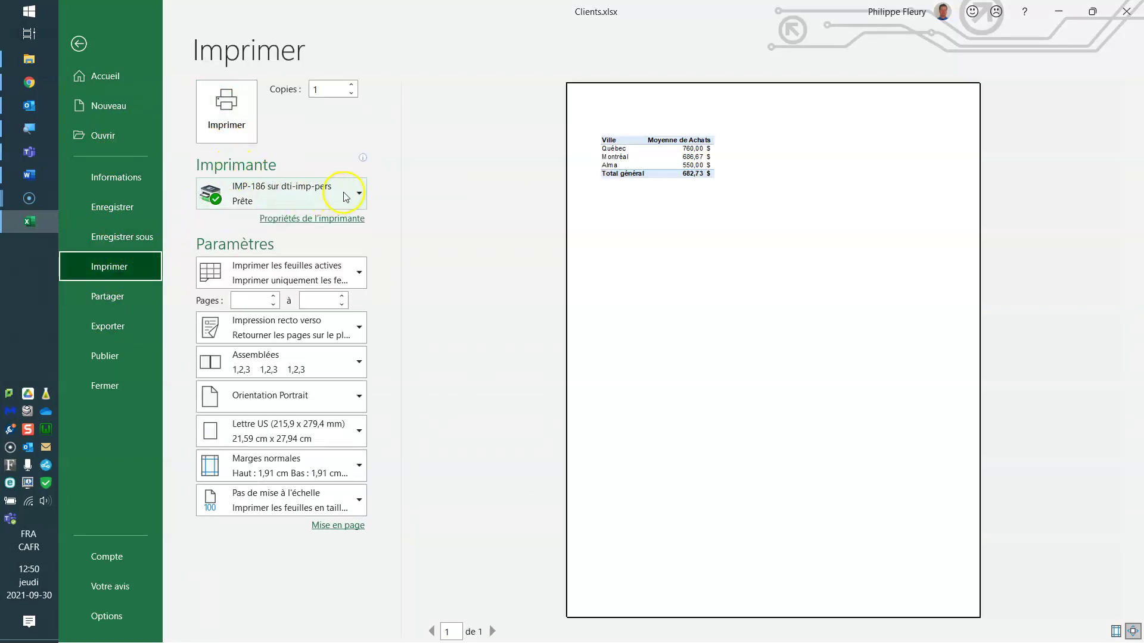
left_click(355, 194)
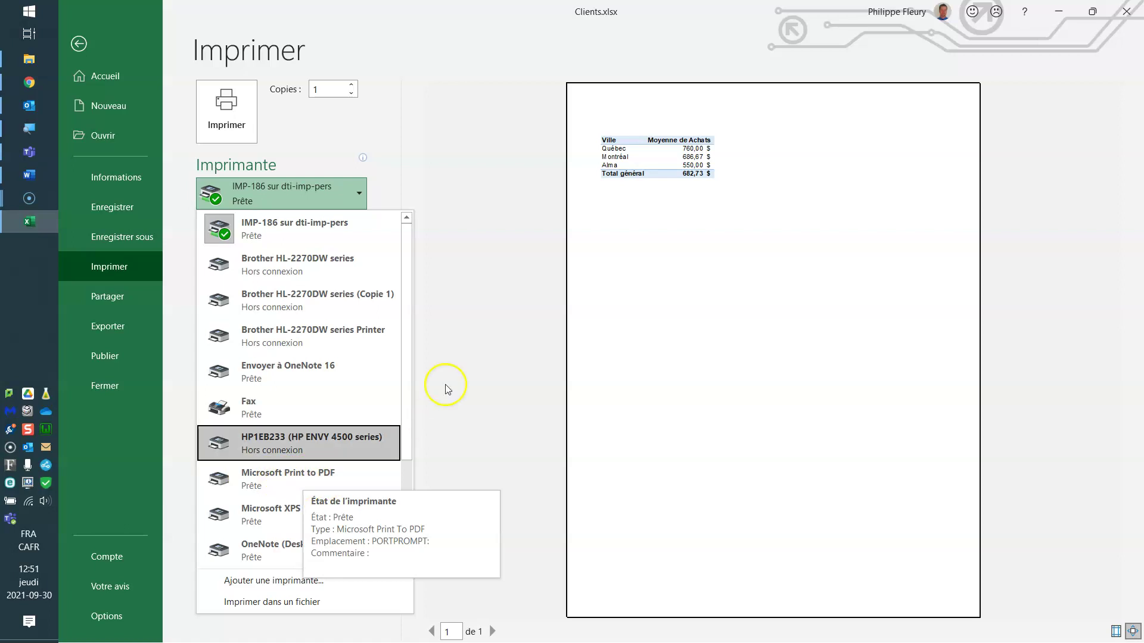
left_click(430, 332)
left_click(78, 44)
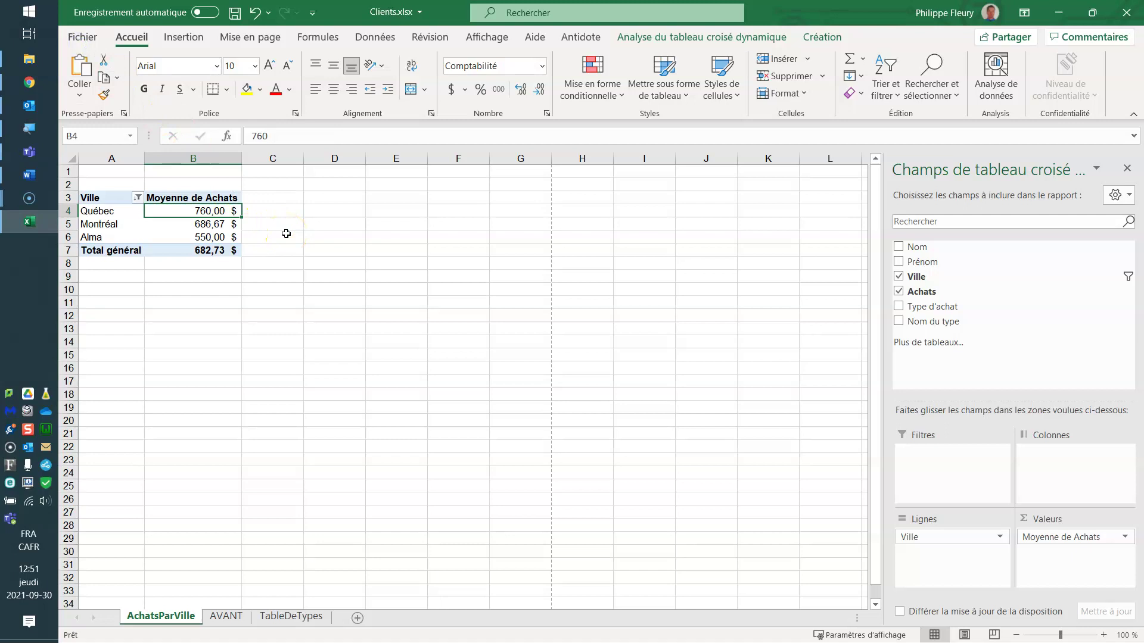
Create a pivot table on a new worksheet from the client list A3:F16 of the AVANT sheet.
left_click(227, 616)
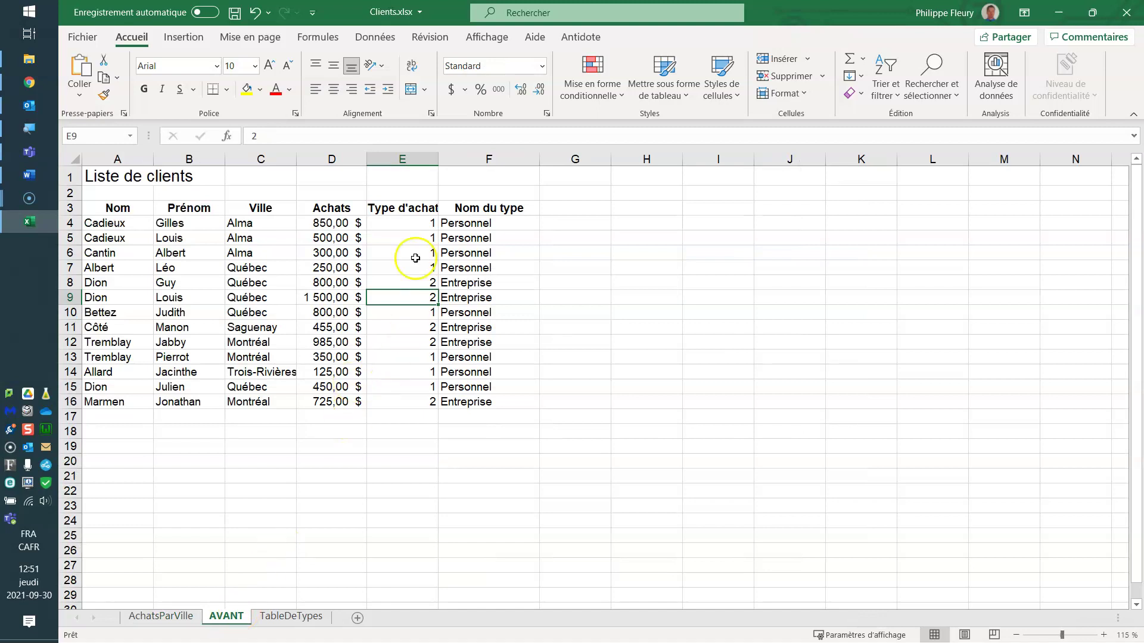
left_click(390, 174)
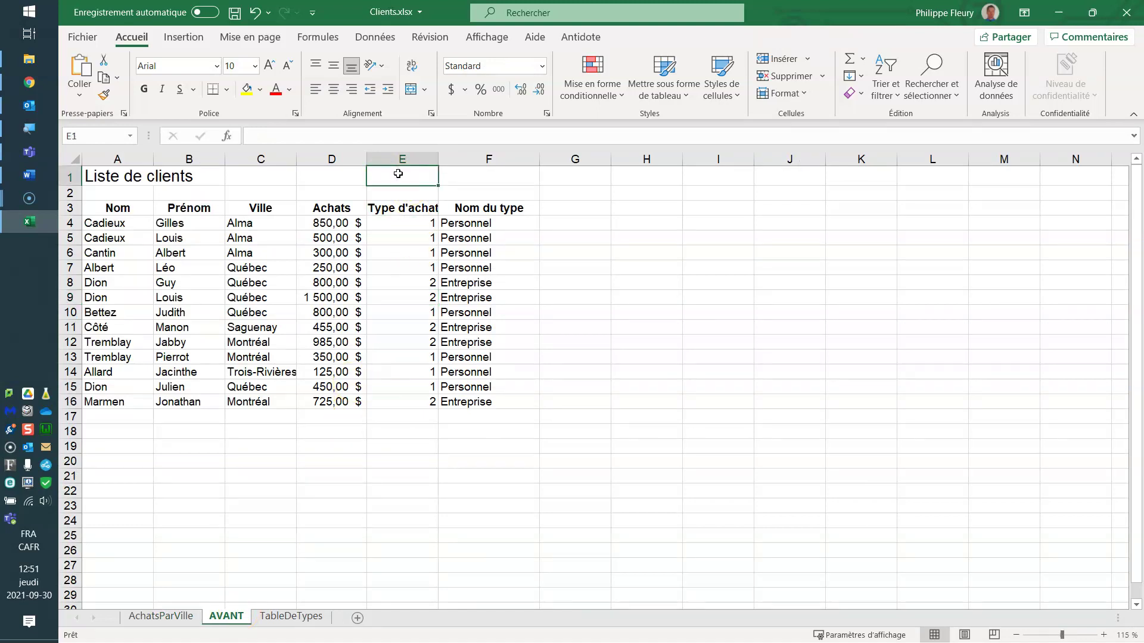
left_click(331, 283)
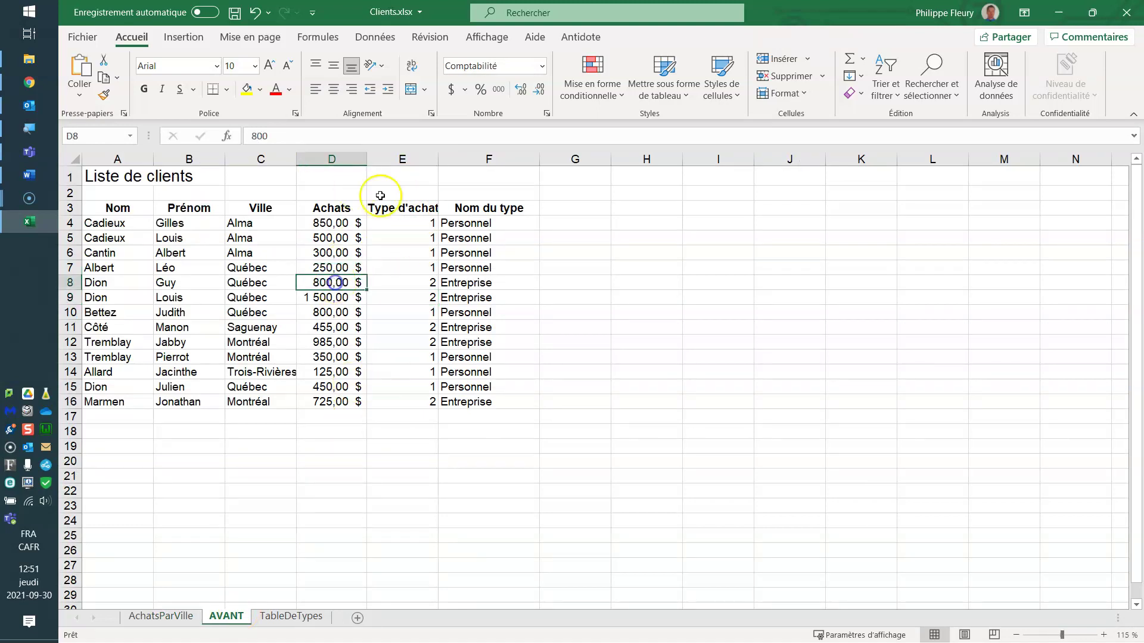
left_click(179, 39)
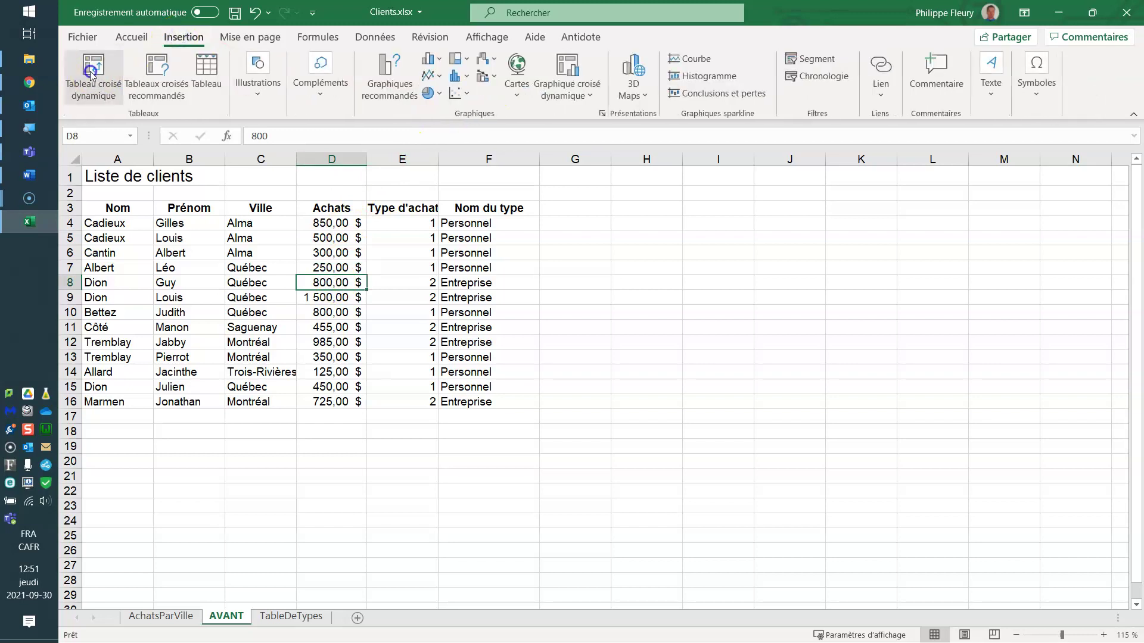
left_click(91, 73)
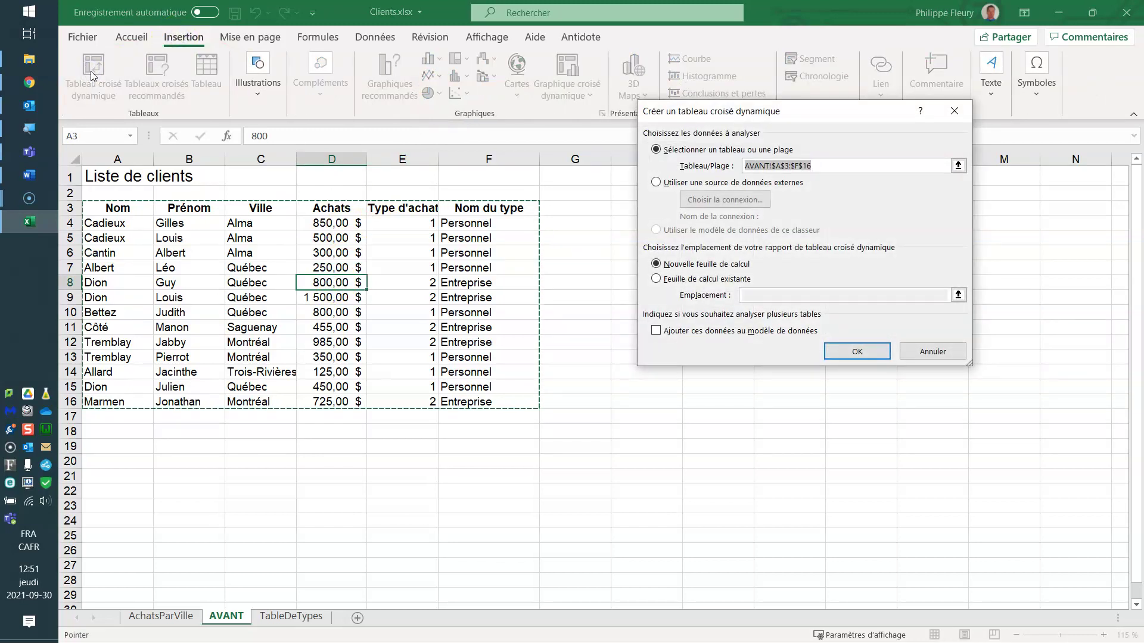
left_click(875, 353)
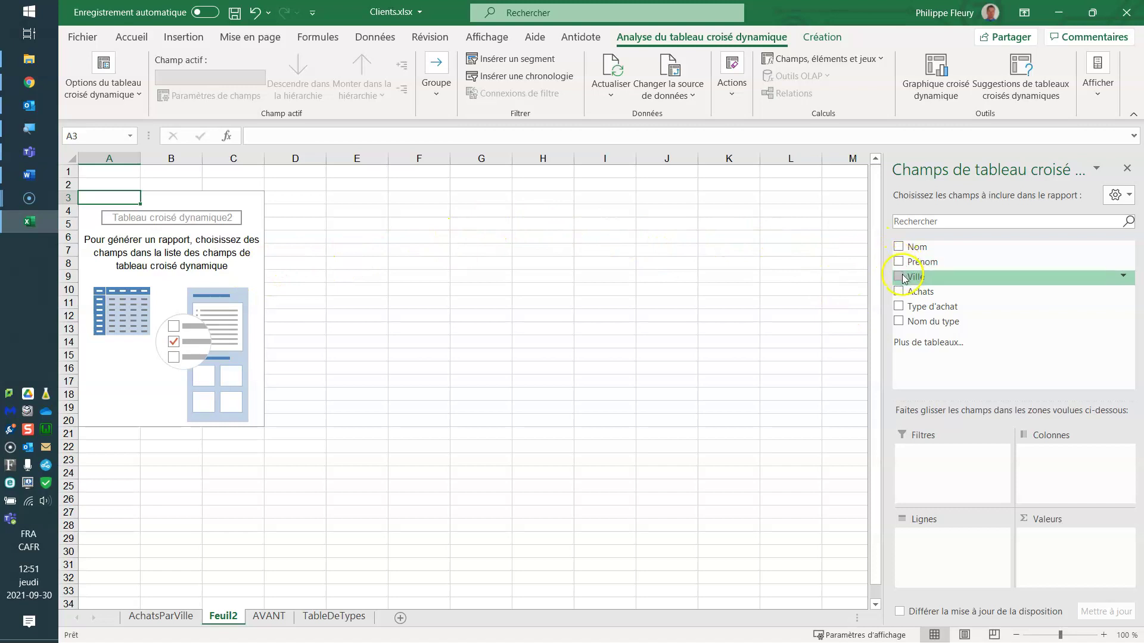
Add Nom du type to the pivot table's rows and Achats to its values.
left_click(899, 323)
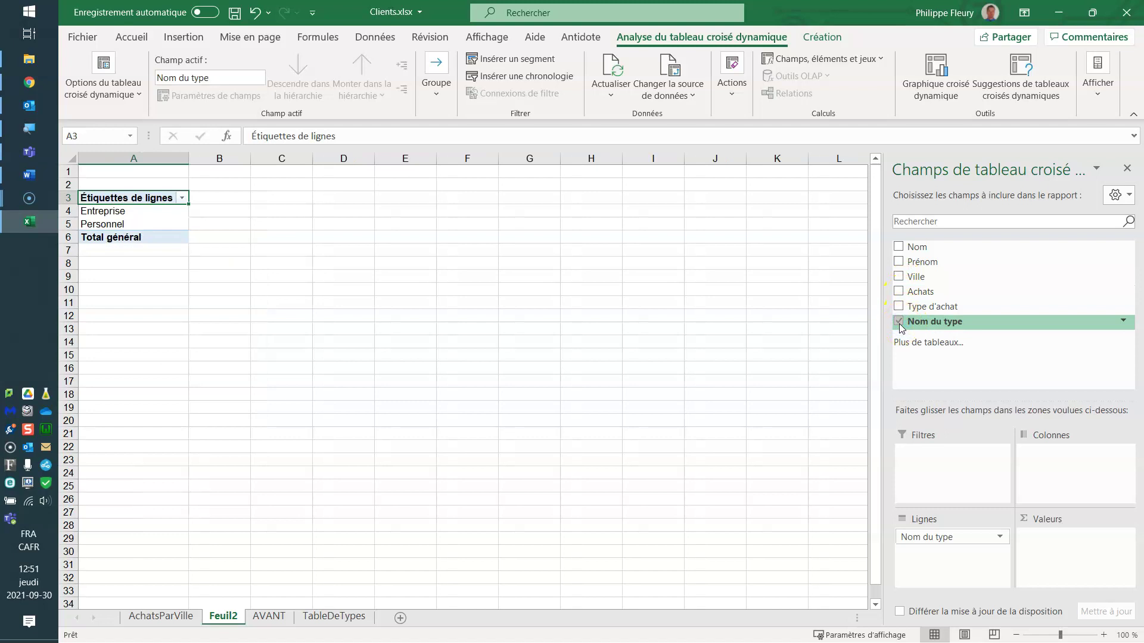
left_click(899, 292)
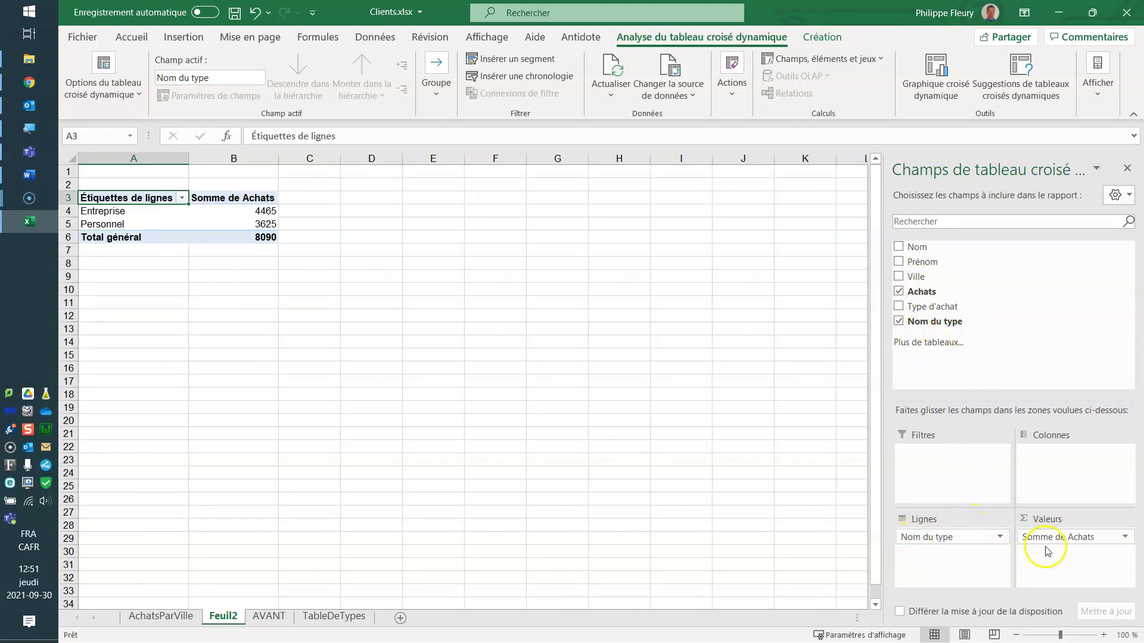
left_click_drag(971, 534, 962, 465)
mouse_move(945, 535)
left_mouse_down()
mouse_move(1048, 474)
mouse_move(1031, 463)
mouse_move(955, 538)
left_mouse_up()
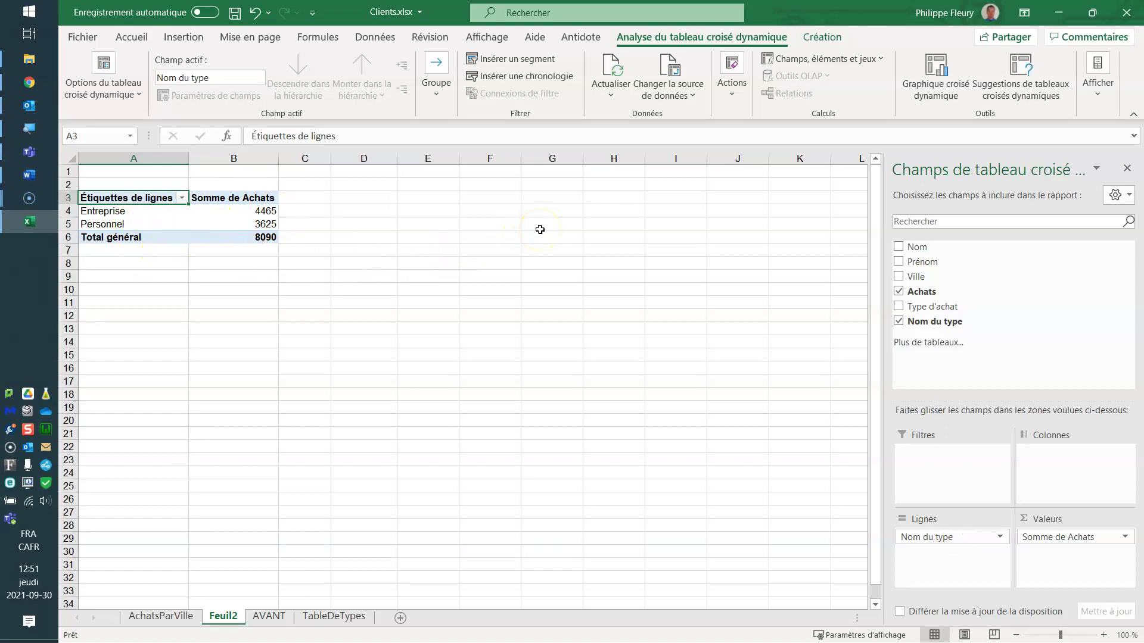
Rename the new pivot table's sheet as StatsParAchat.
double_click(218, 619)
type("Stats")
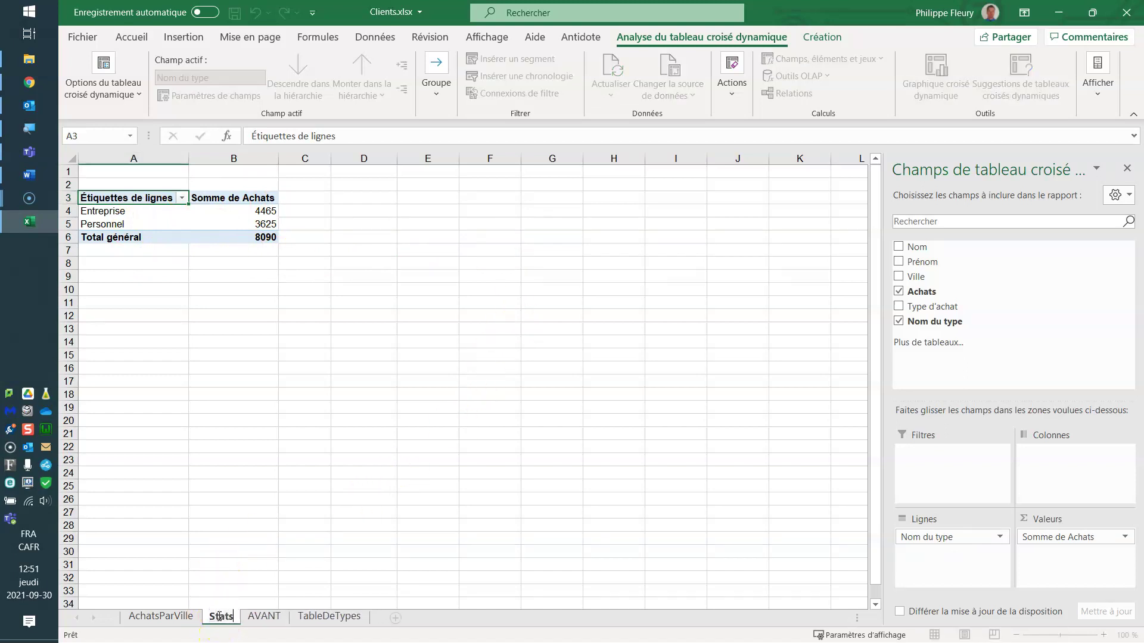
type("ParAchat")
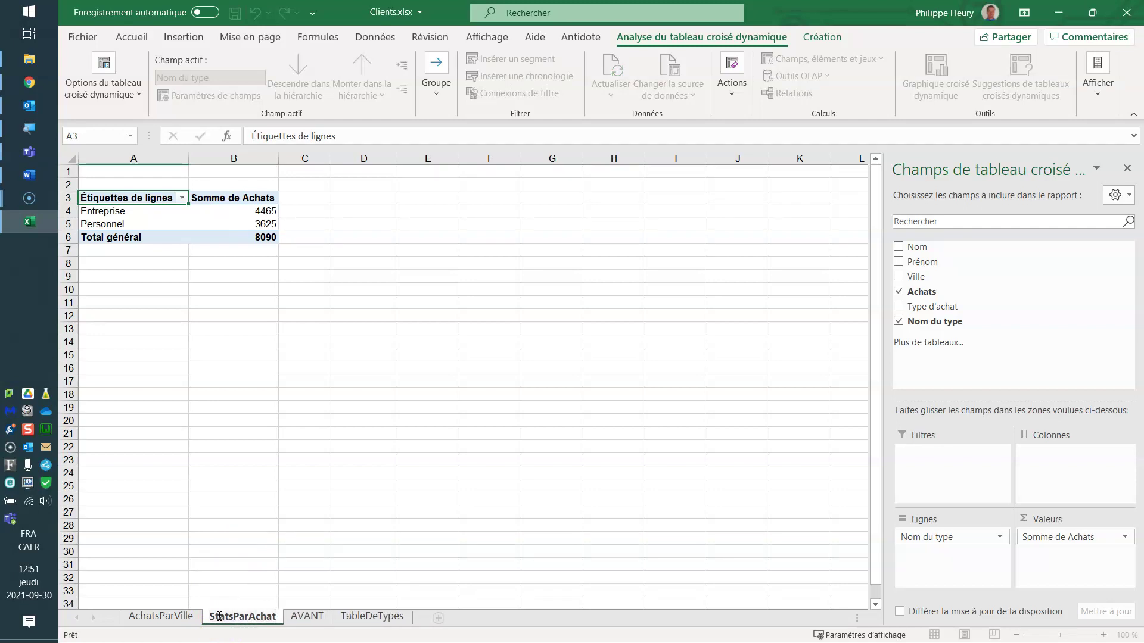
key("Return")
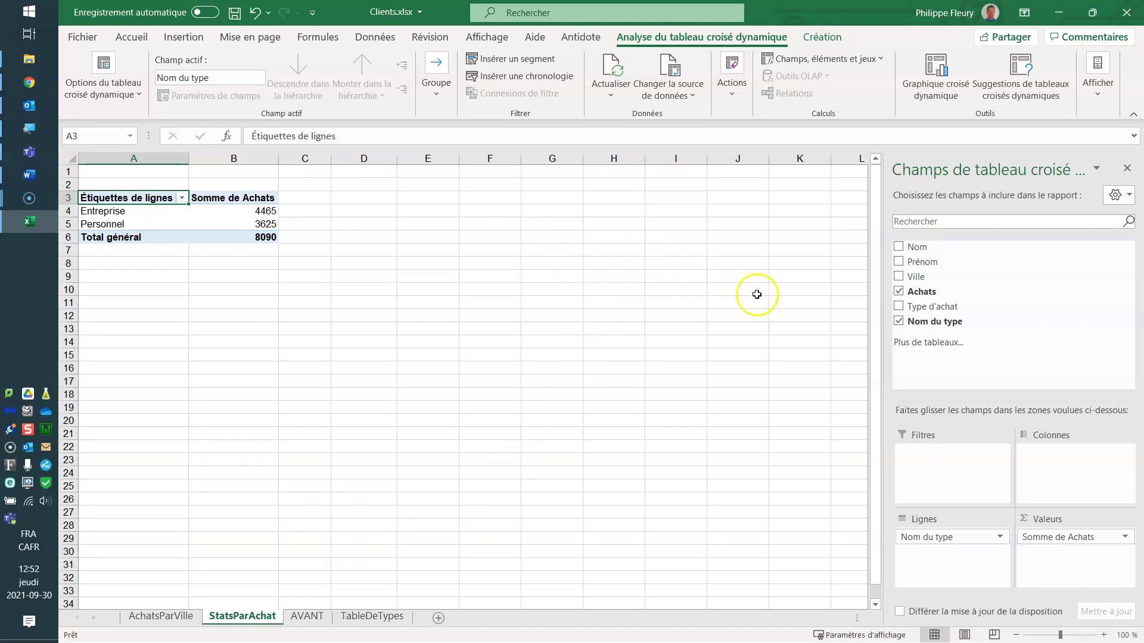
Add the Achats field two more times to the pivot table's values.
left_click_drag(920, 292, 1056, 560)
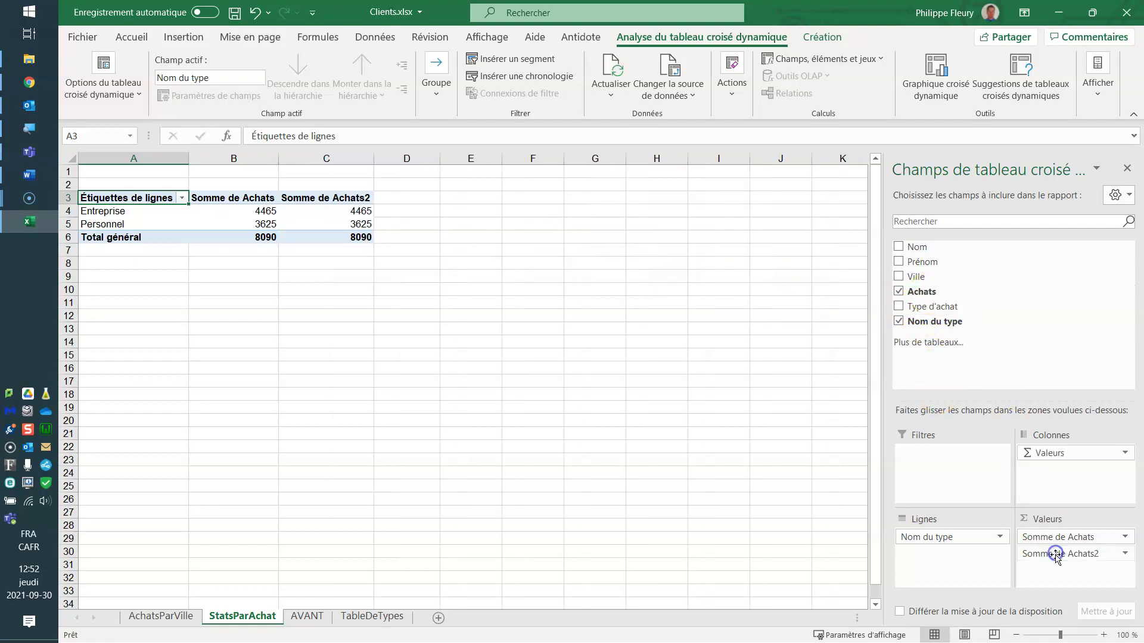
left_click_drag(929, 292, 1057, 572)
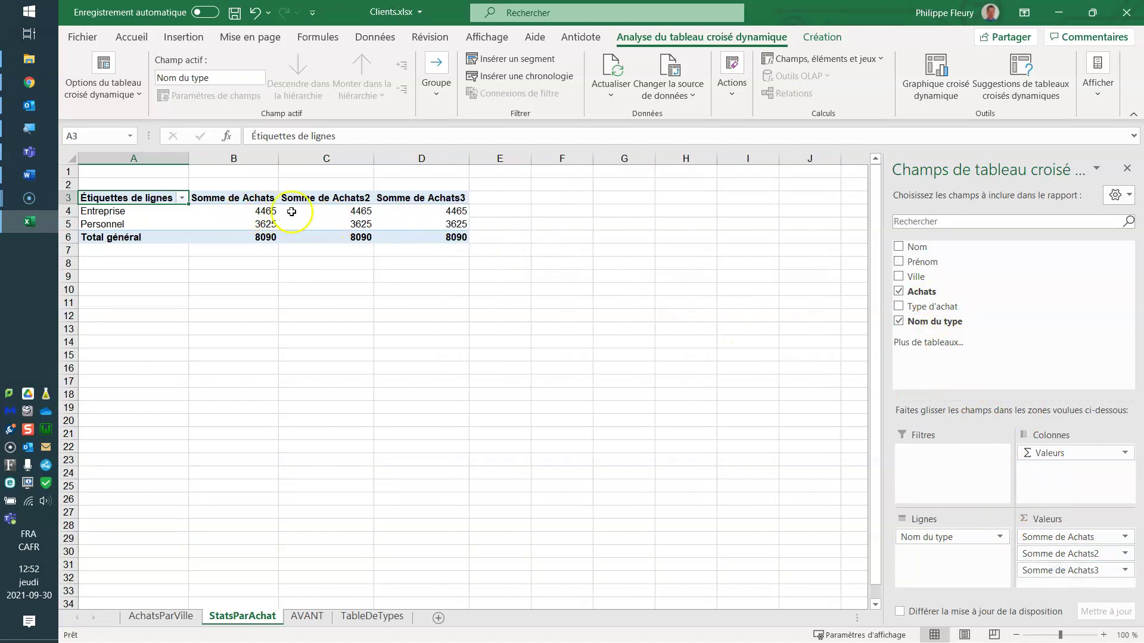
mouse_move(436, 211)
key("alt+Tab")
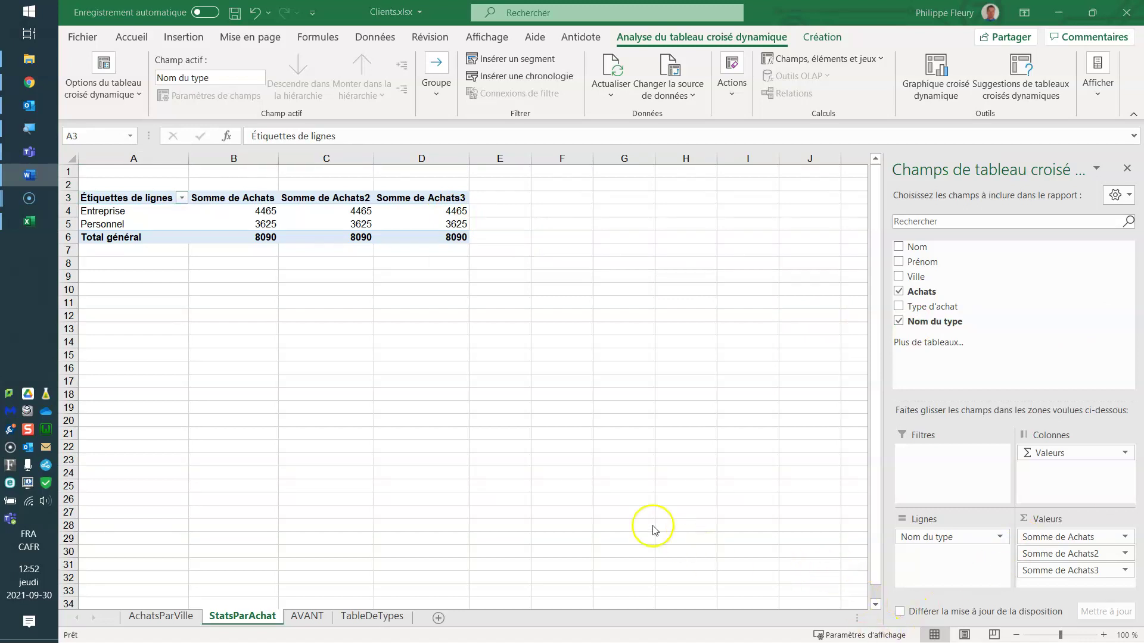
key("alt+Tab")
Apply the dollar accounting format to the Entreprise and Personnel values in all three Achats columns.
left_click_drag(268, 210, 420, 223)
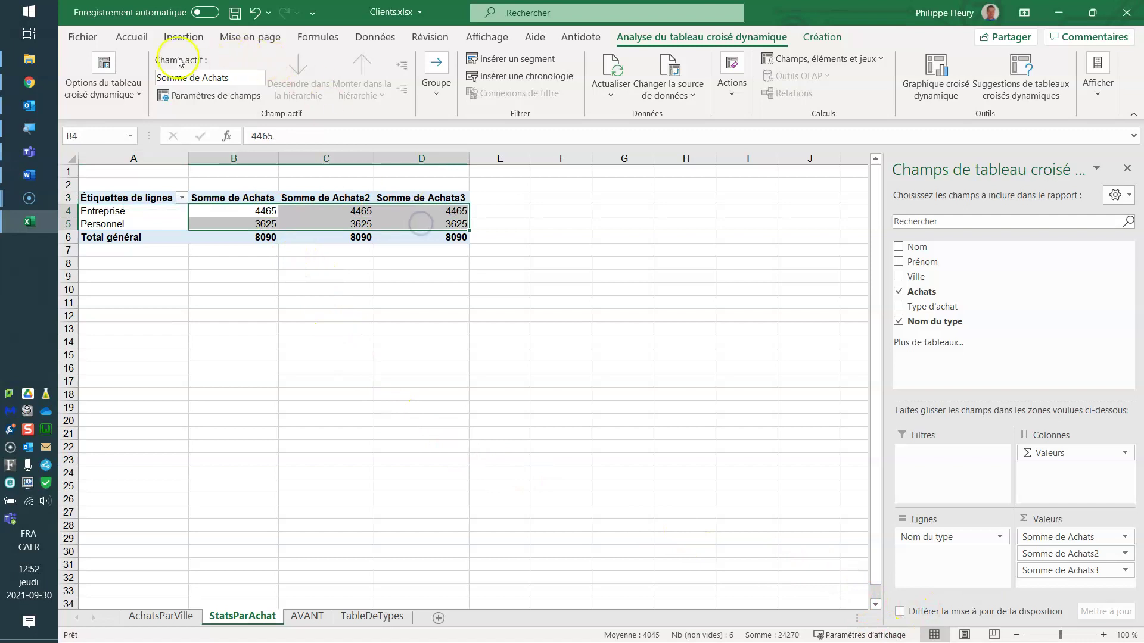
left_click(132, 37)
left_click(453, 90)
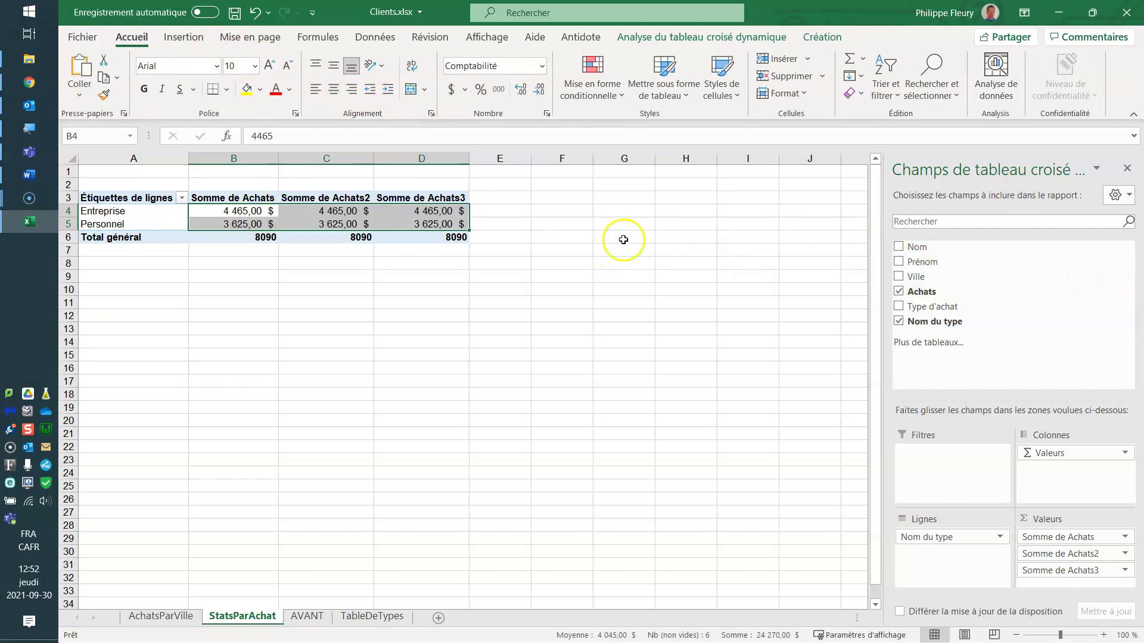
Change the summary function of the second Achats value field, Somme de Achats2, to Moyenne.
left_click(309, 210)
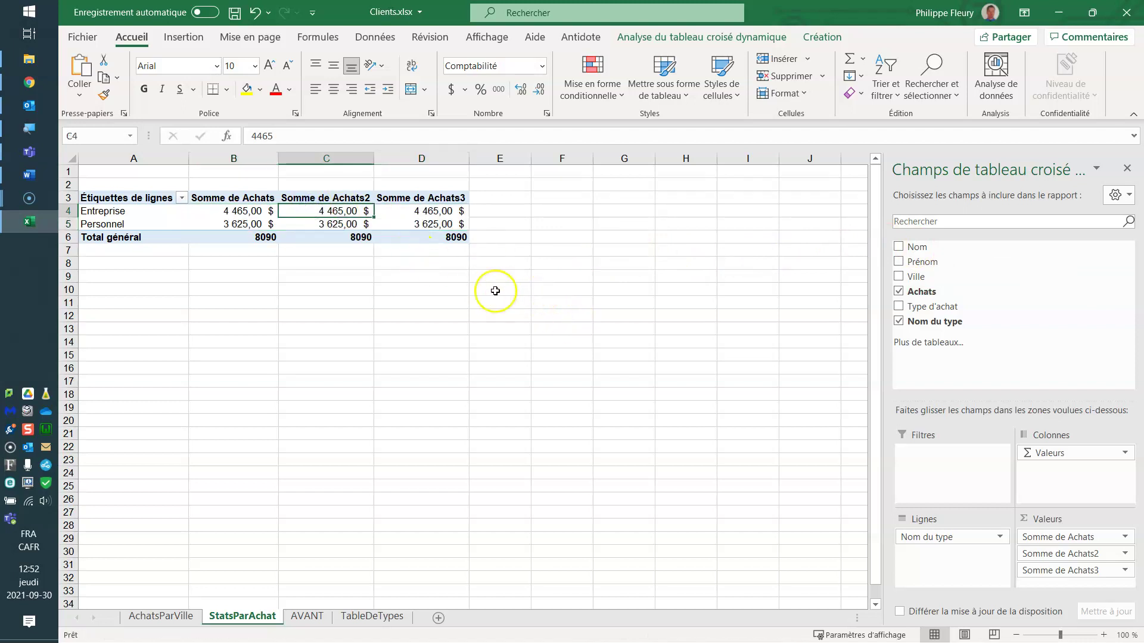
left_click(1126, 554)
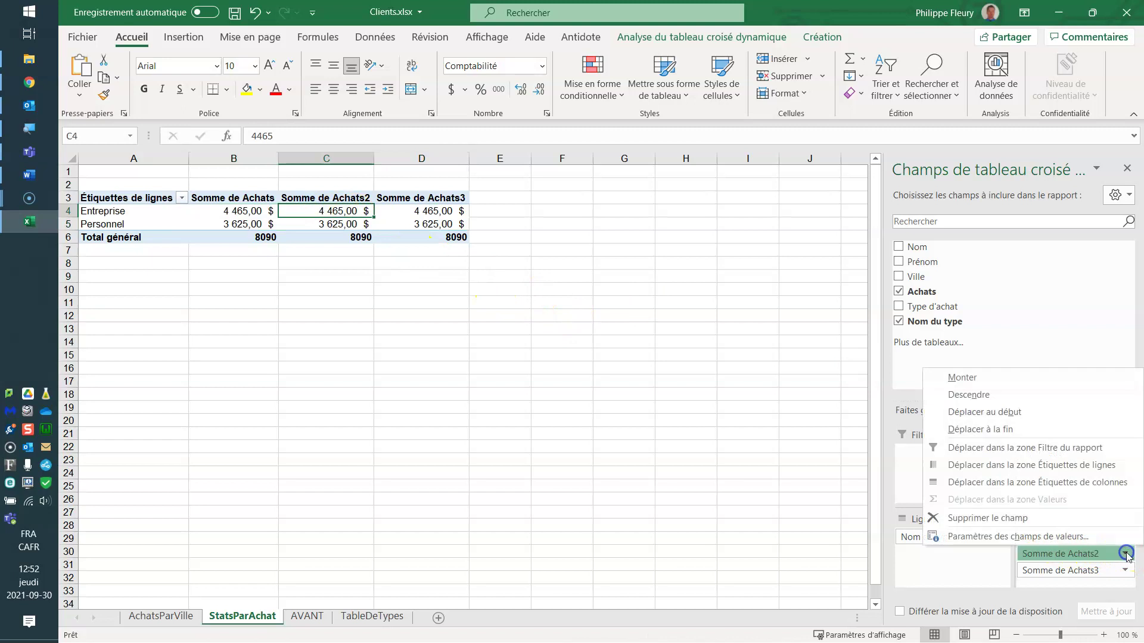
left_click(975, 537)
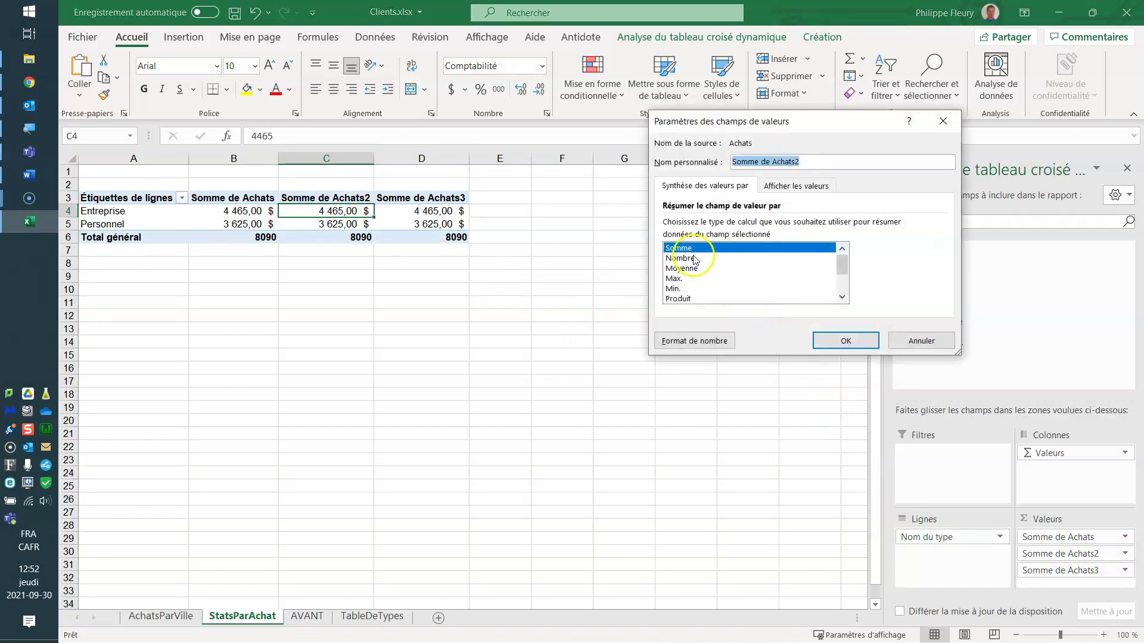
left_click(678, 269)
left_click(845, 340)
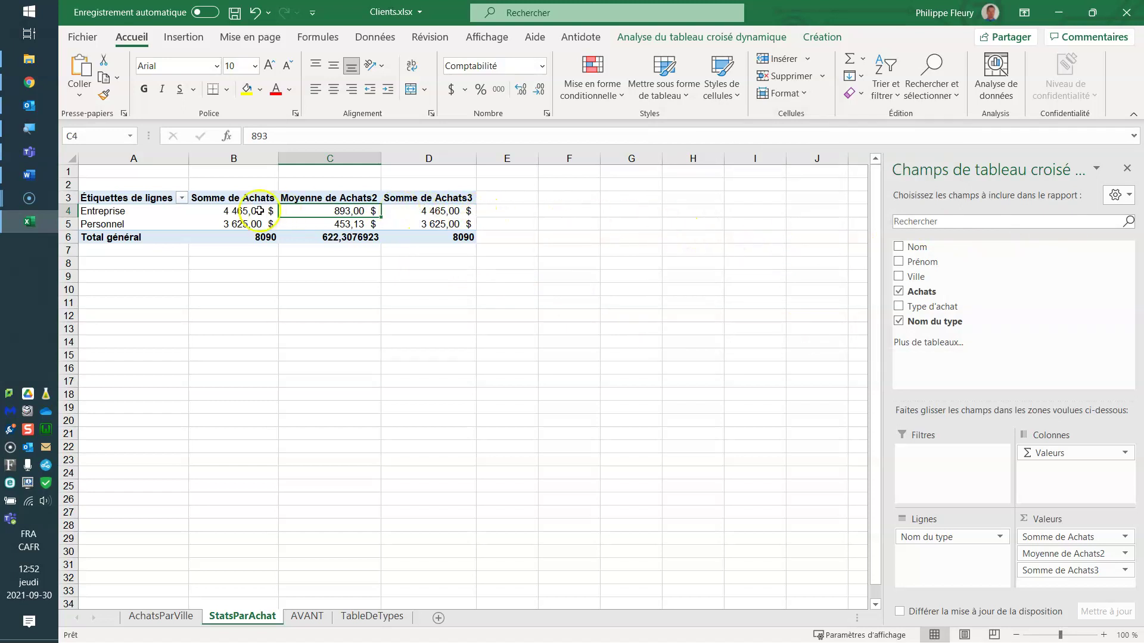
Change the summary function of the third Achats value field, Somme de Achats3, to Nombre.
left_click(238, 211)
left_click(365, 212)
left_click(442, 212)
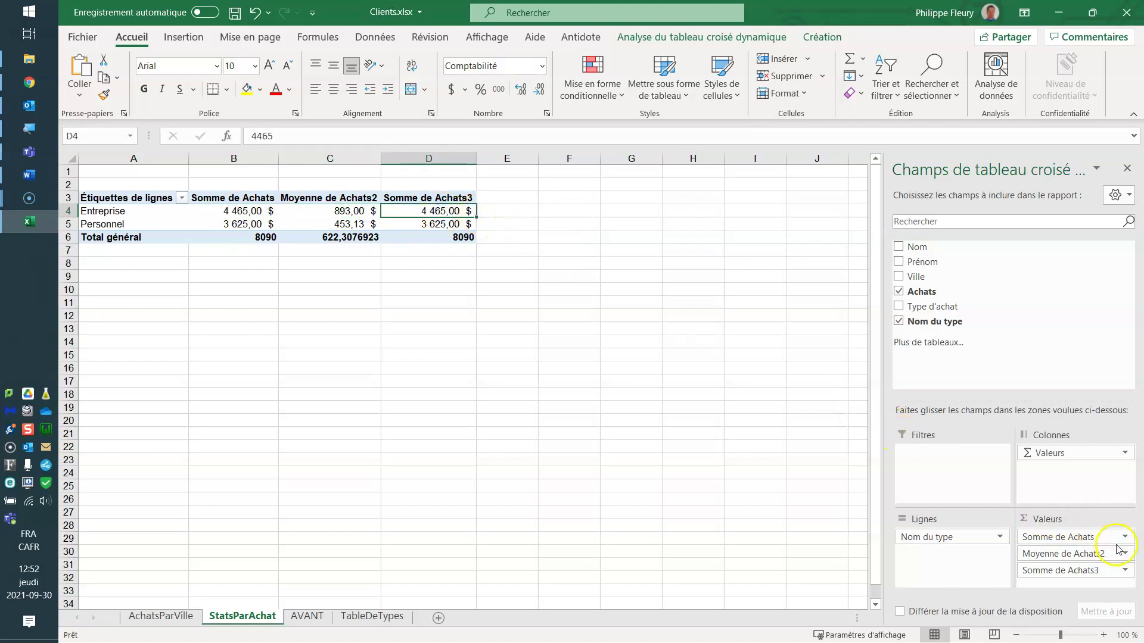
left_click(1125, 571)
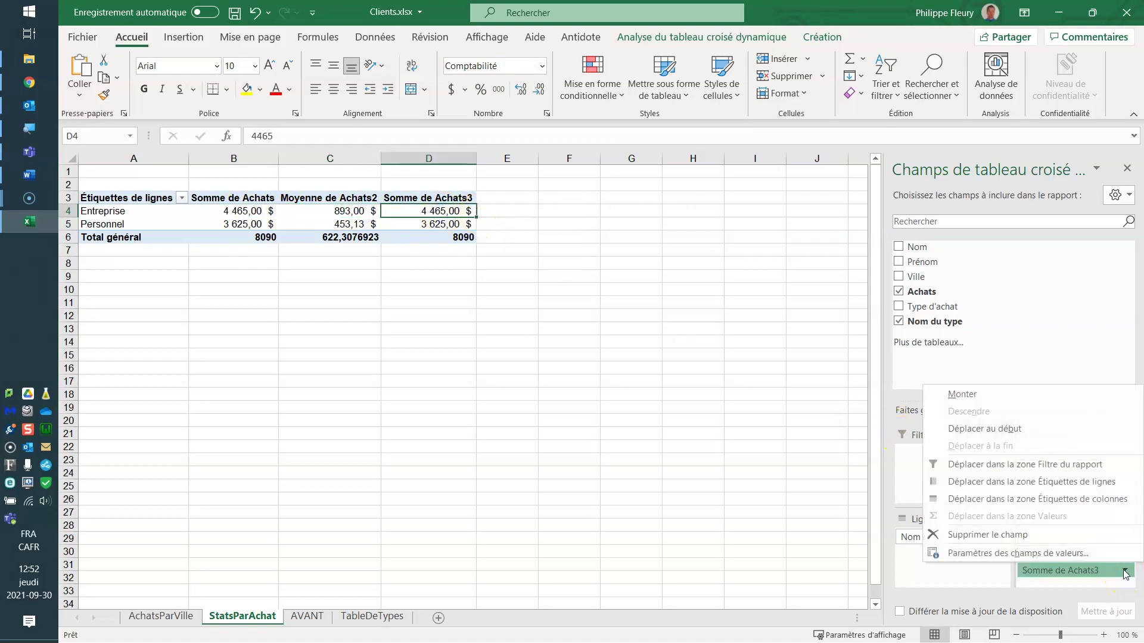
left_click(1021, 553)
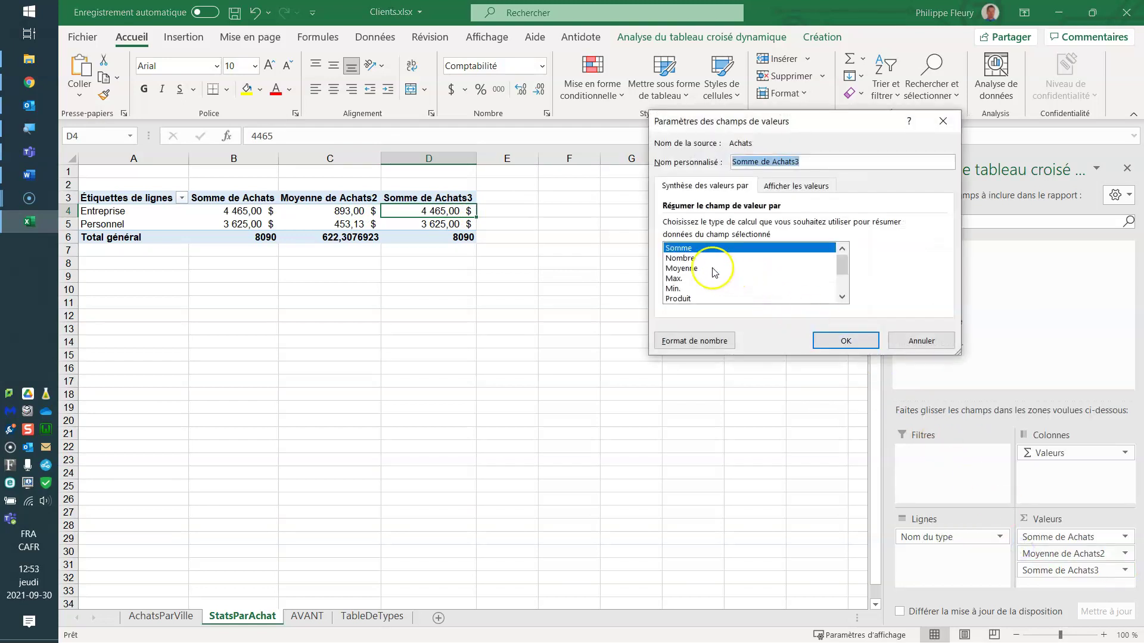
left_click(687, 258)
left_click(852, 339)
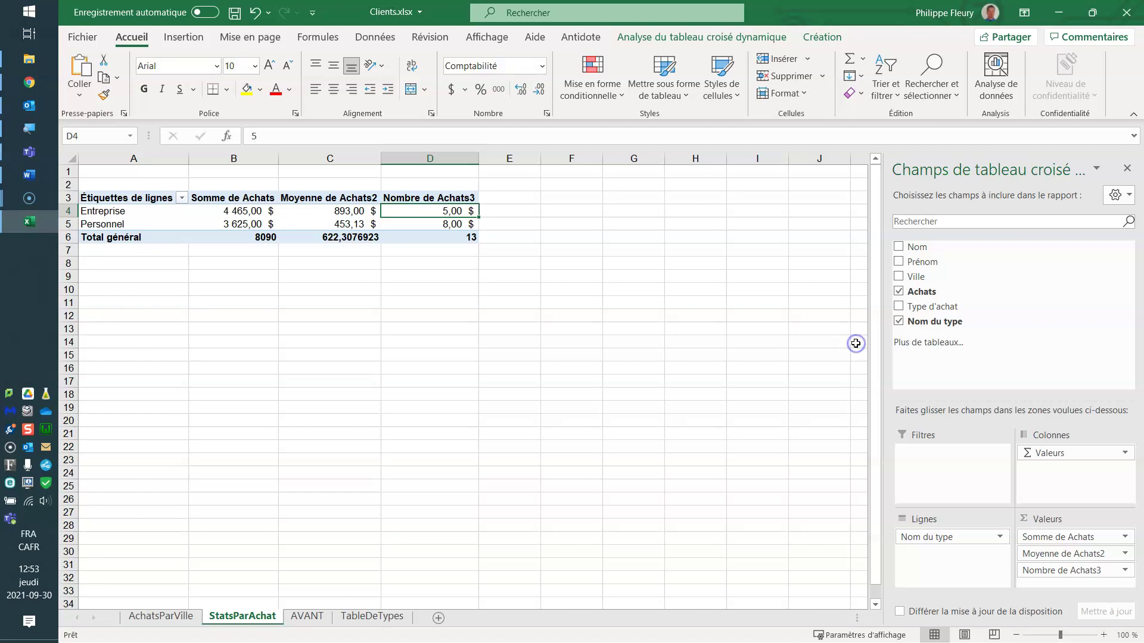
Format the Entreprise and Personnel counts under Nombre de Achats3 with the Nombre category and no decimals.
left_click_drag(421, 225, 421, 213)
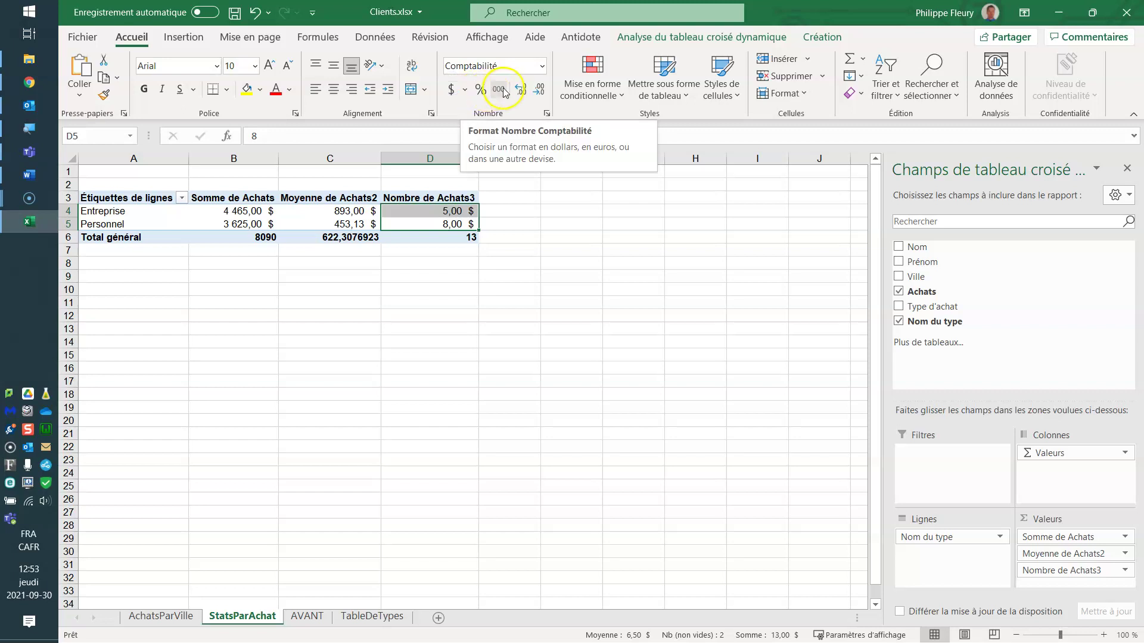
right_click(439, 212)
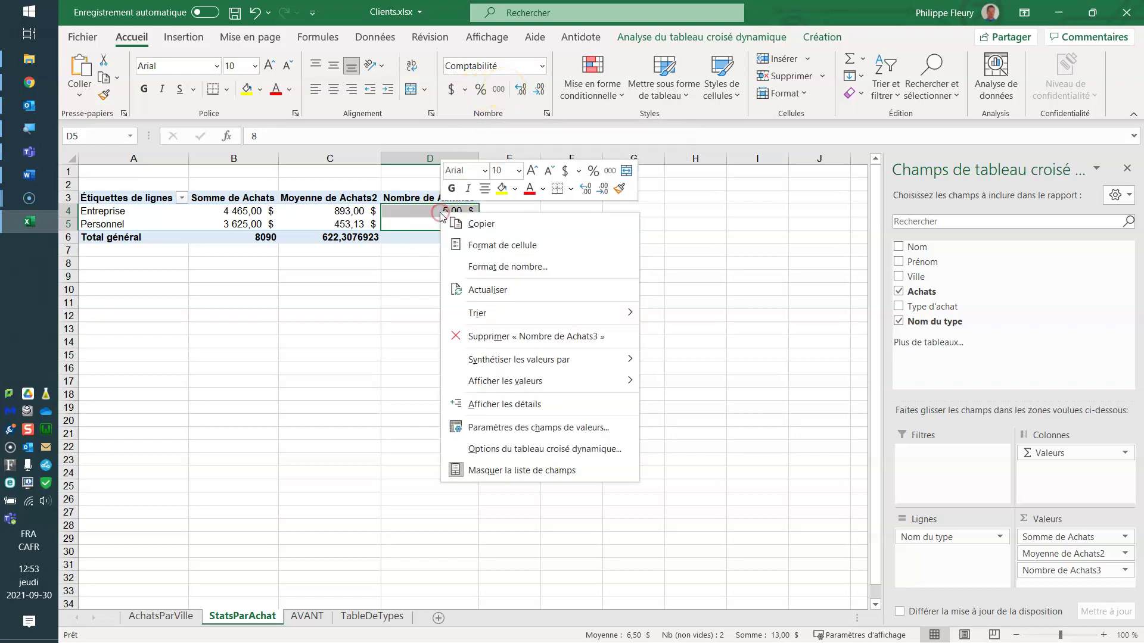
left_click(498, 267)
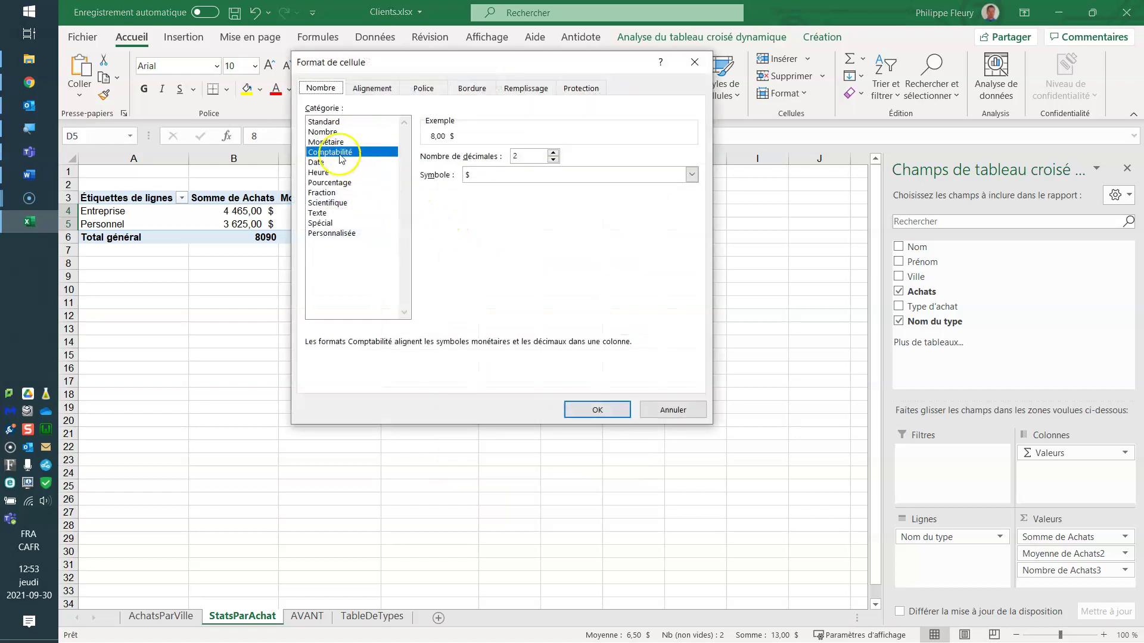
left_click(323, 131)
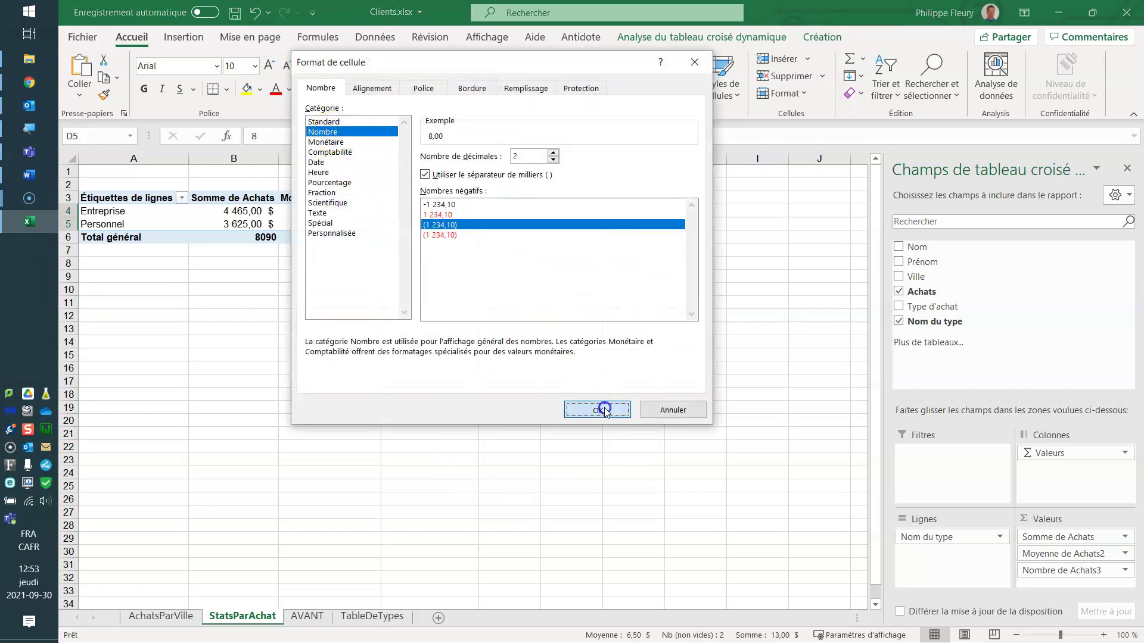
left_click(597, 410)
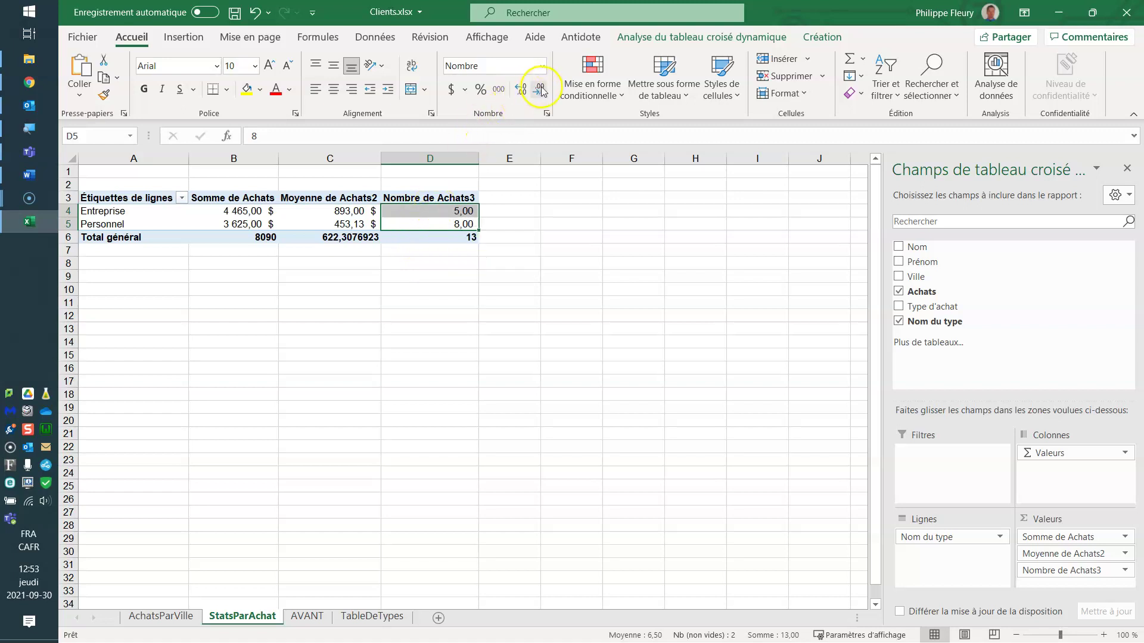
left_click(437, 212)
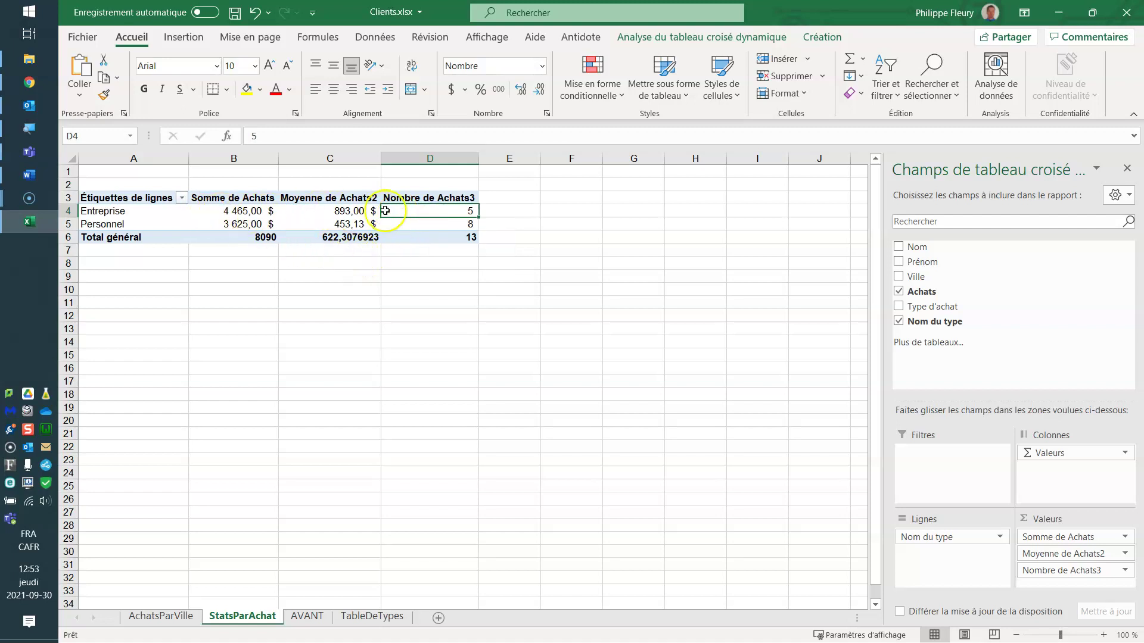
left_click(421, 225)
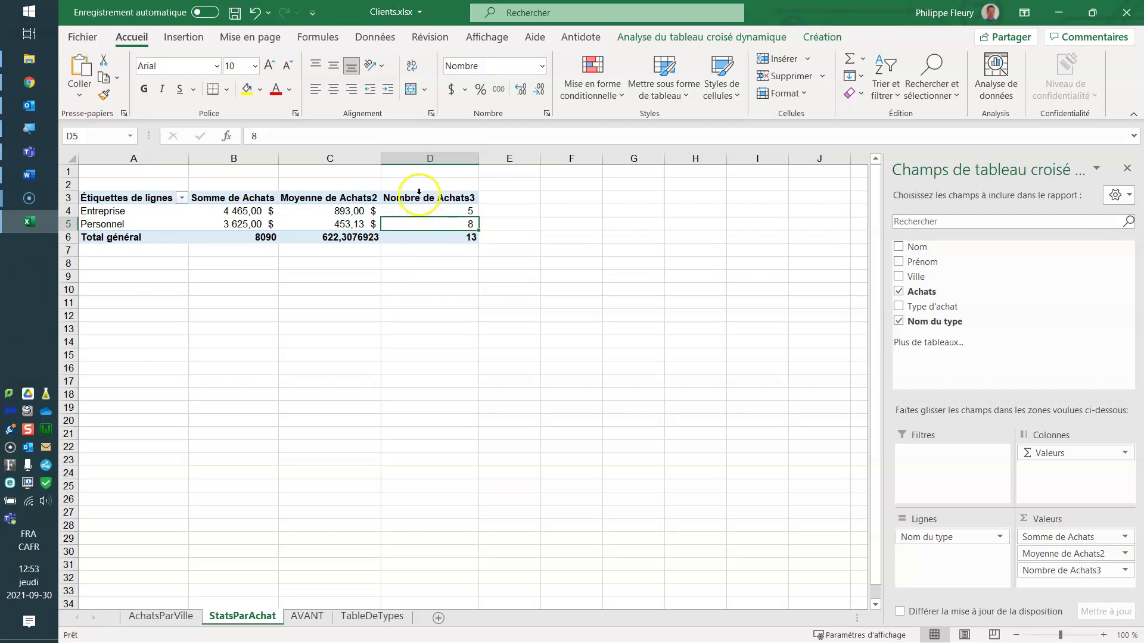
left_click(209, 197)
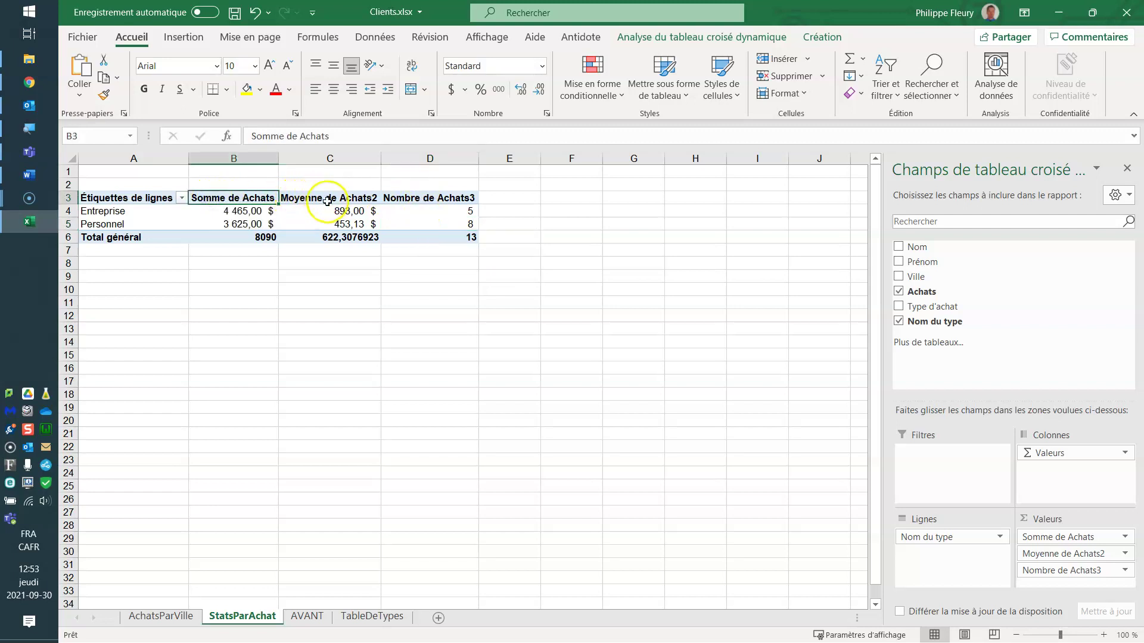
left_click(308, 193)
left_click(428, 195)
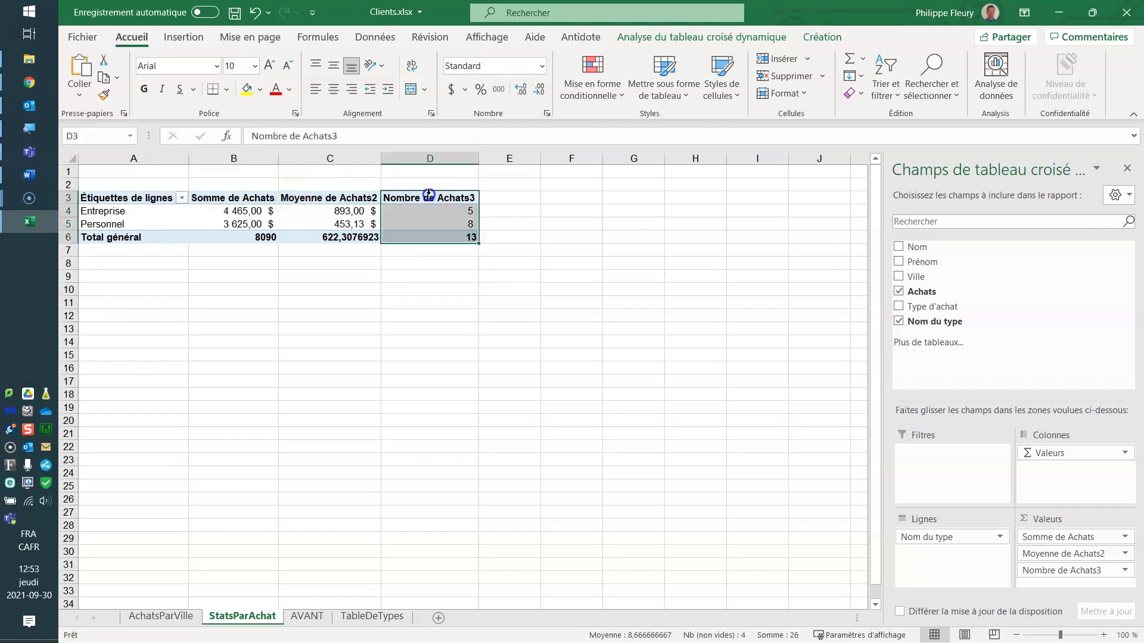
left_click(250, 197)
left_click(316, 198)
left_click(438, 201)
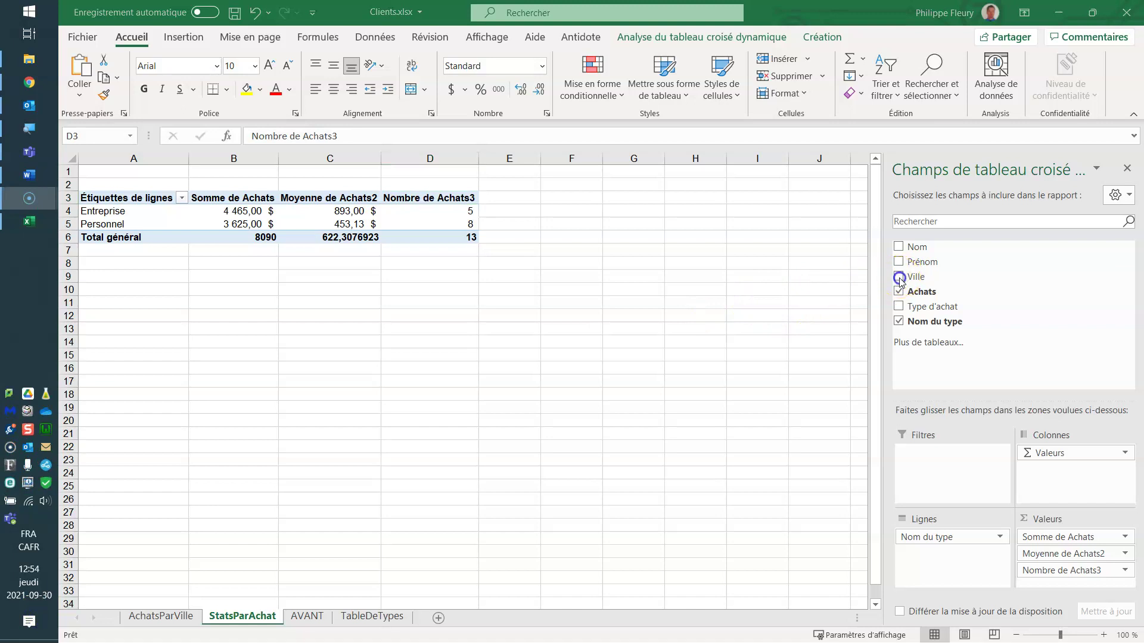
Add the Ville field to the rows of the StatsParAchat pivot table, below Nom du type.
left_click(899, 278)
left_click(899, 278)
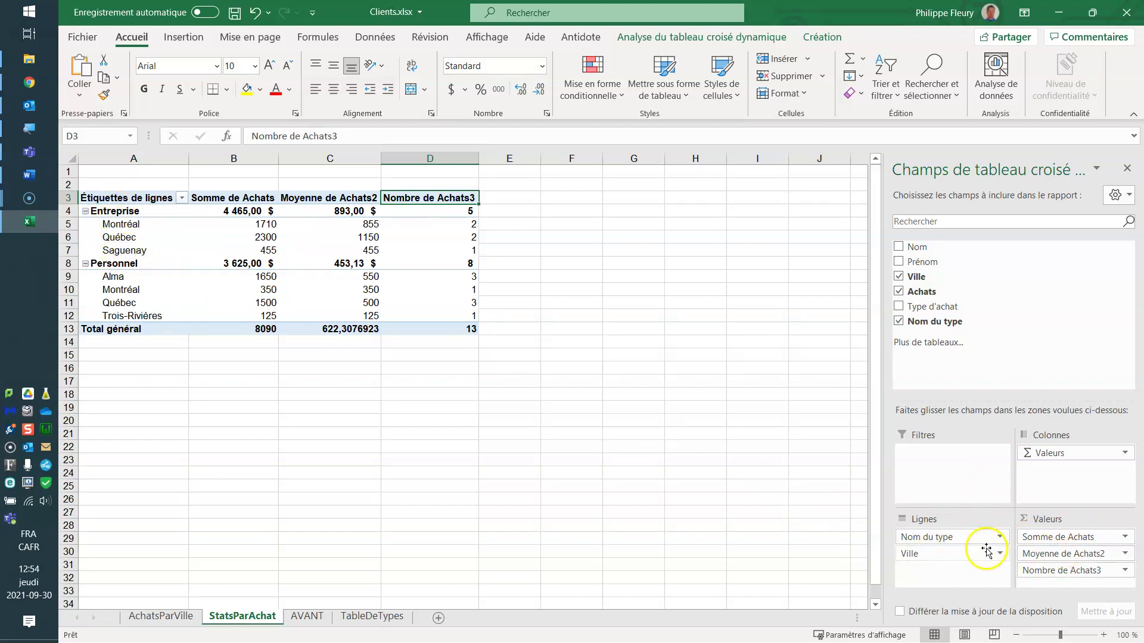
Try the Ville field as a column field, inspect its city headings, and return it to the rows below Nom du type.
left_click_drag(934, 557, 1049, 487)
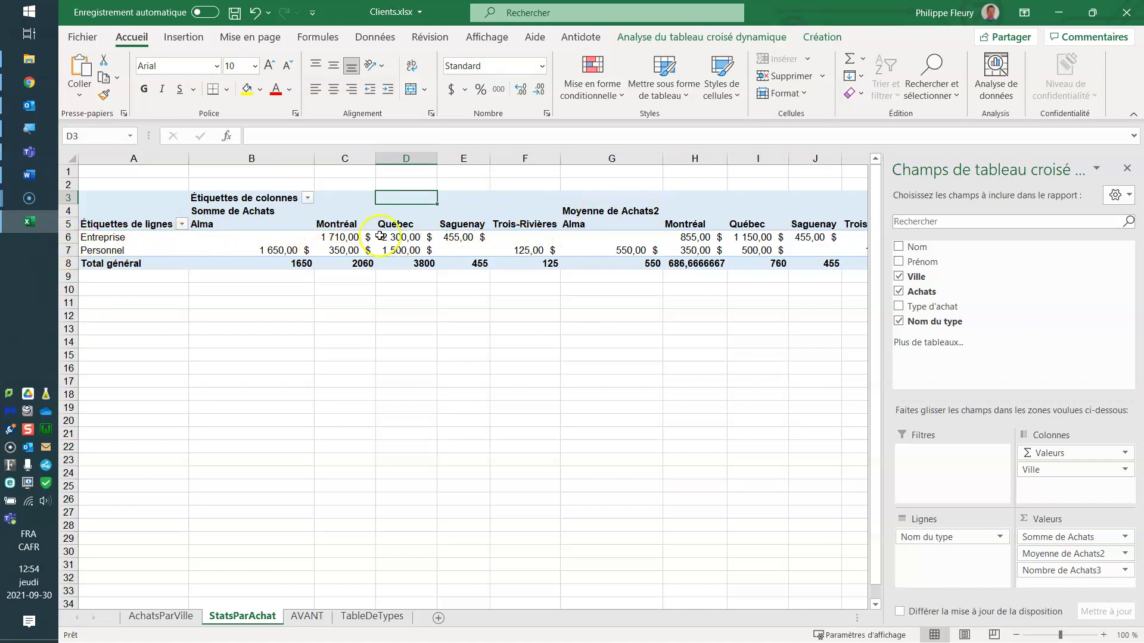
left_click(345, 226)
left_click(400, 224)
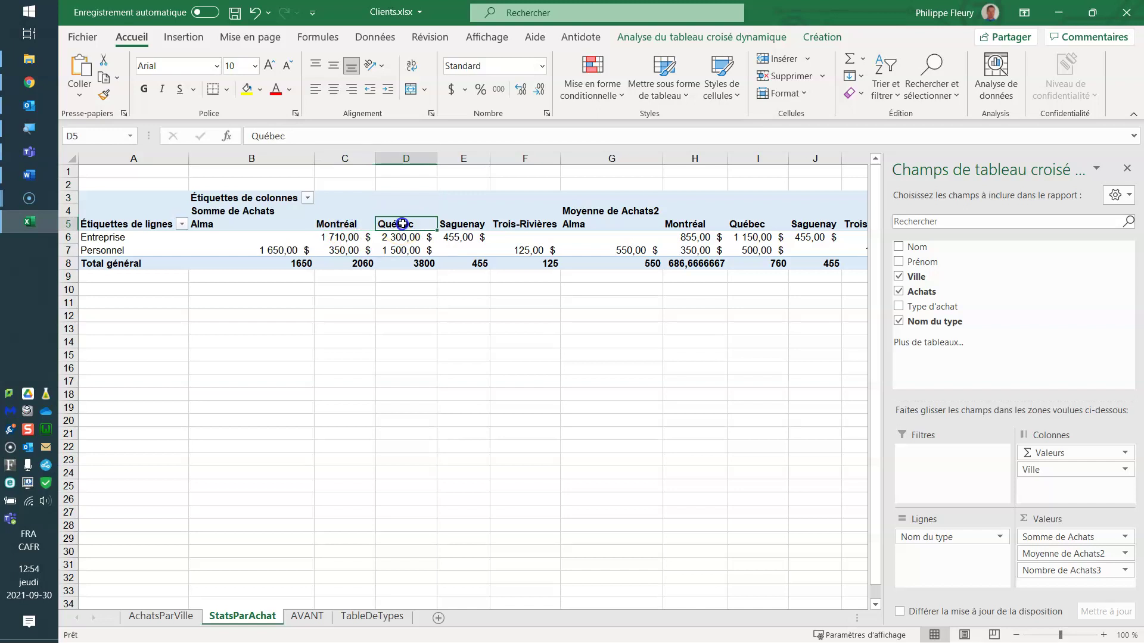
left_click(461, 224)
left_click(520, 225)
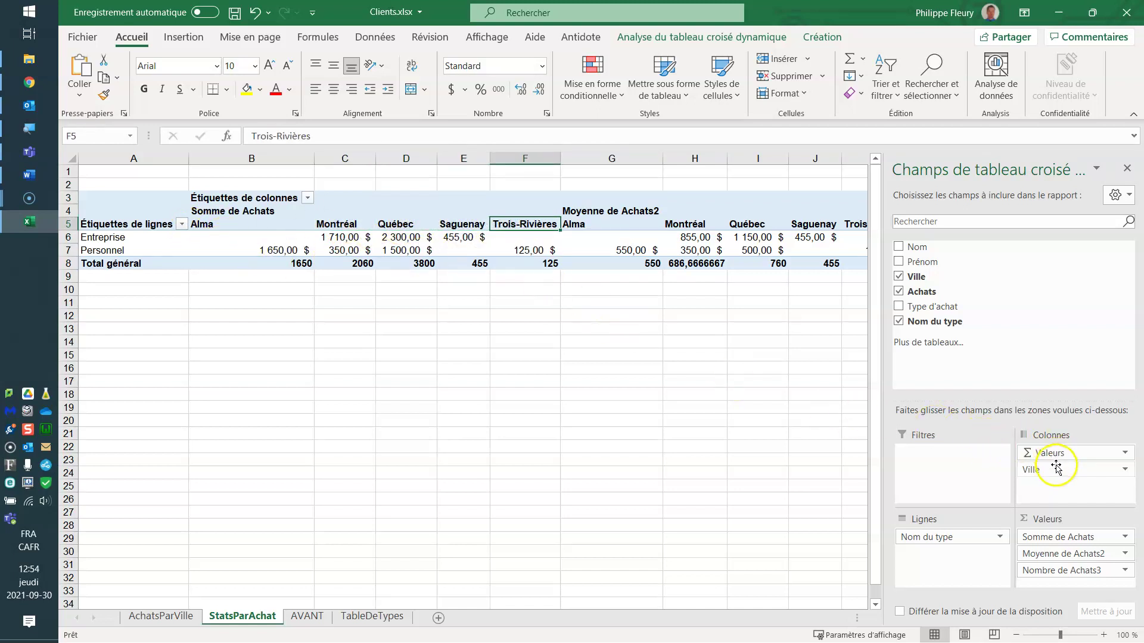
mouse_move(1056, 473)
left_mouse_down()
mouse_move(968, 484)
mouse_move(951, 566)
left_mouse_up()
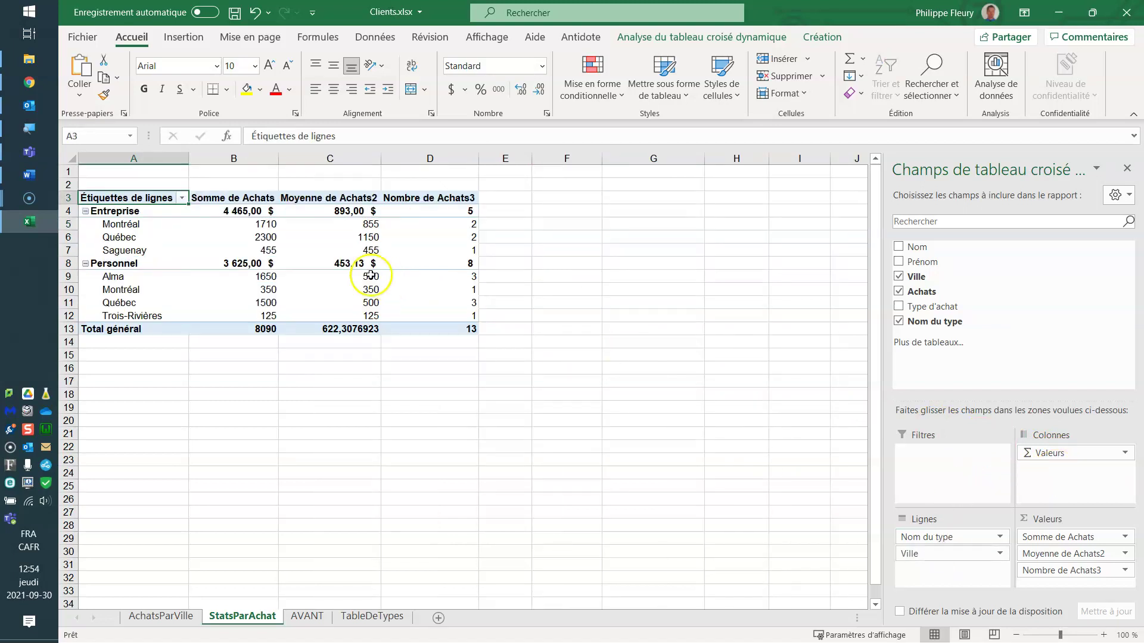
Create a pivot table on a new worksheet from the client list on the AVANT sheet, range $A$3:$F$16.
left_click(28, 619)
left_click(308, 617)
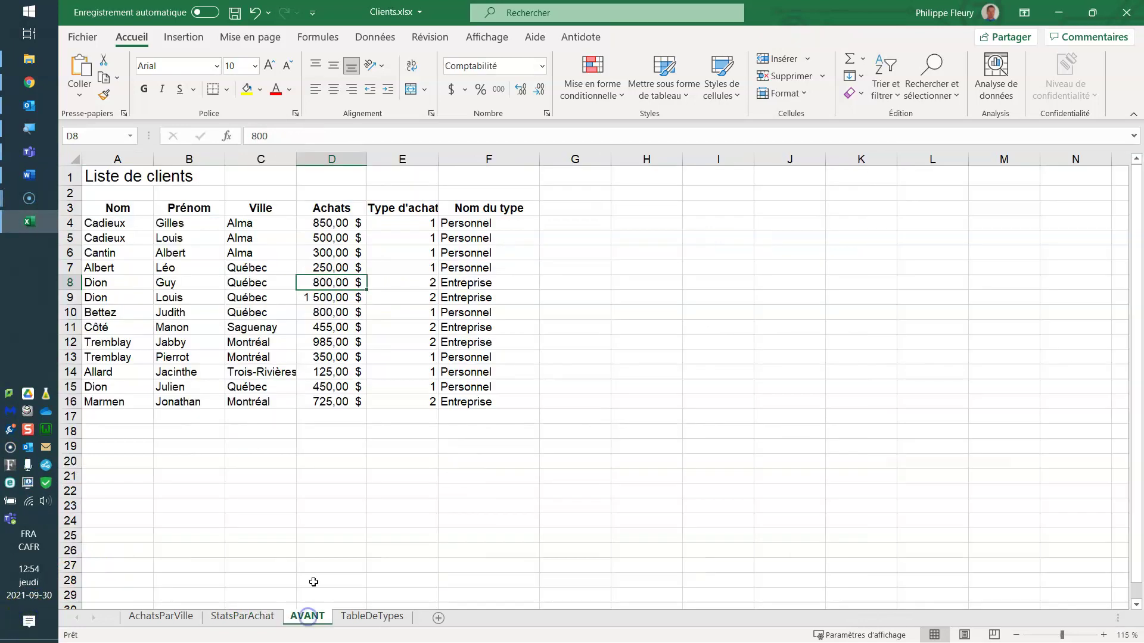
left_click(256, 284)
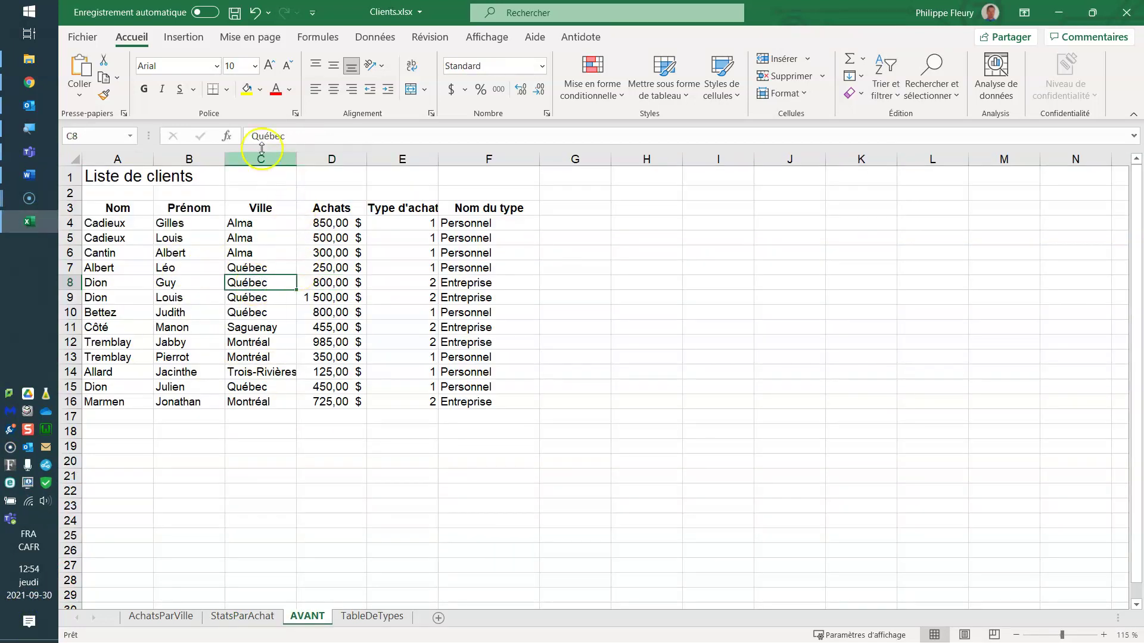
left_click(183, 37)
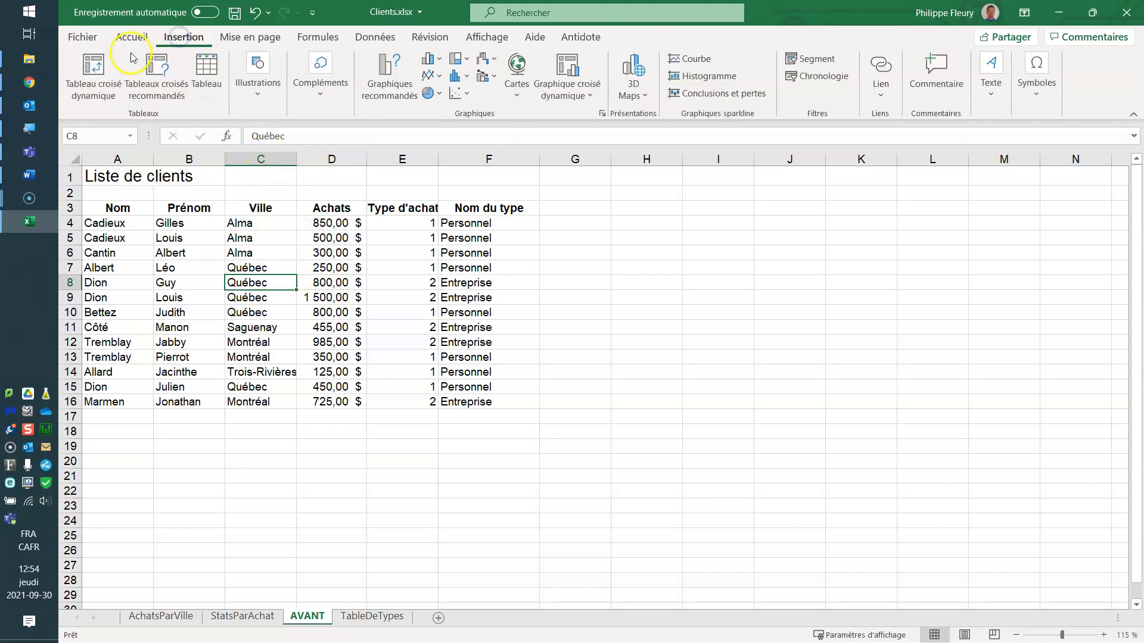
left_click(99, 71)
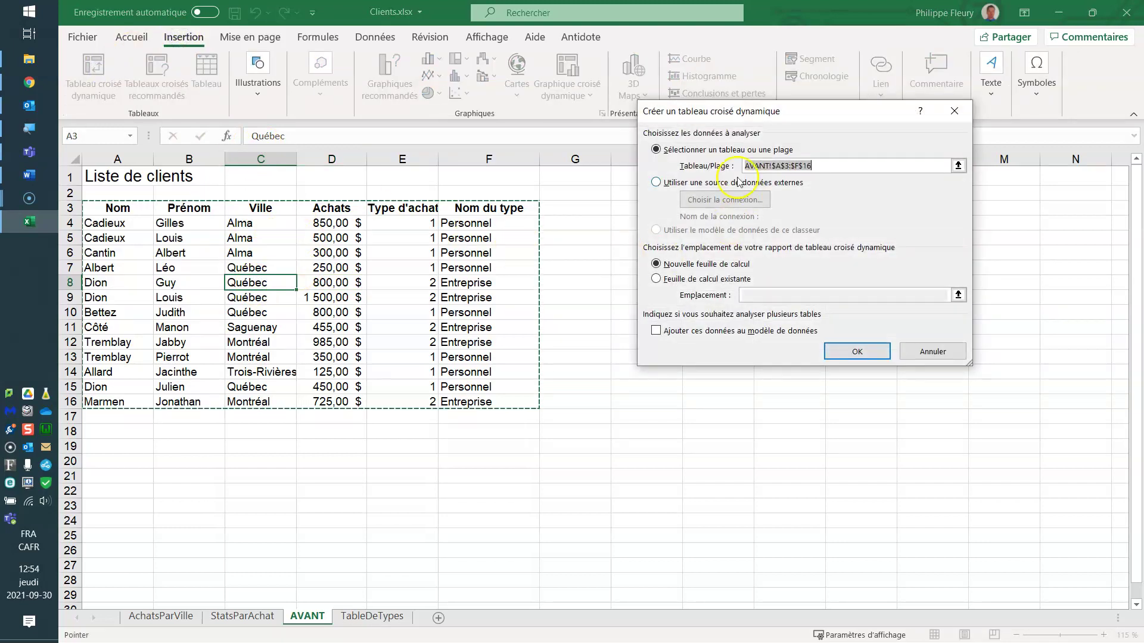
left_click(856, 351)
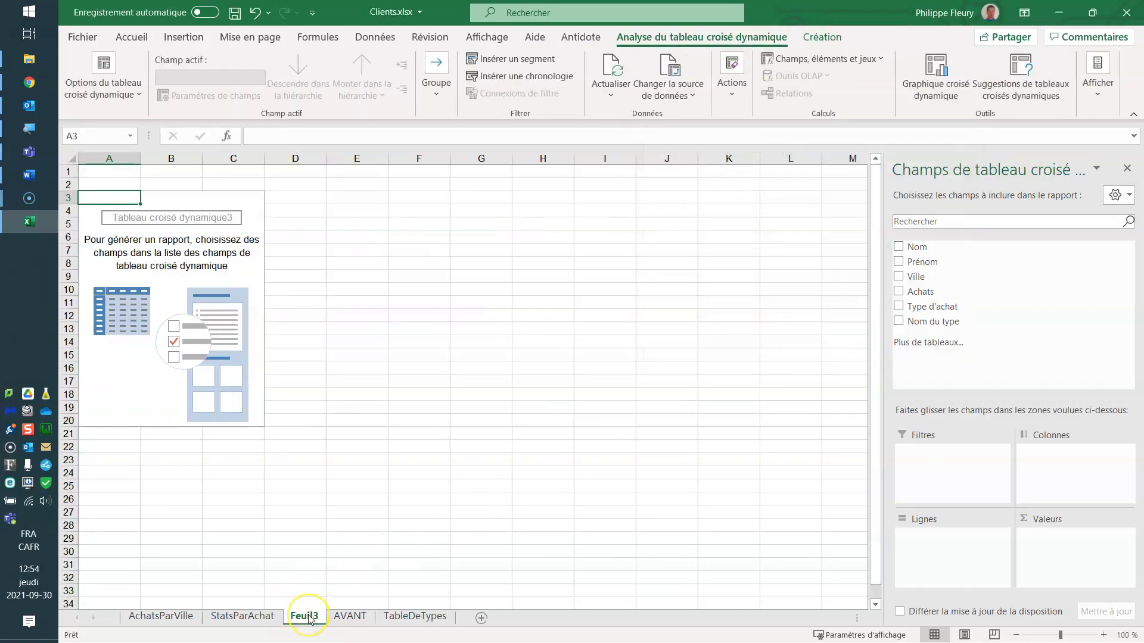
Rename the new pivot table worksheet as AchatsParVilleParType.
double_click(309, 617)
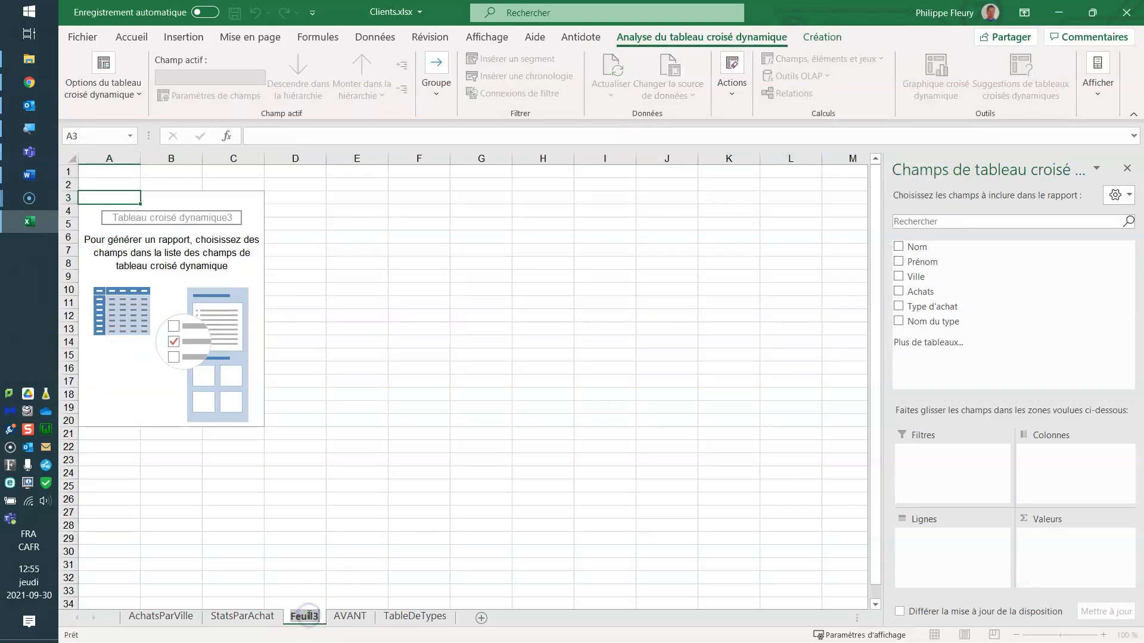
type("Achat")
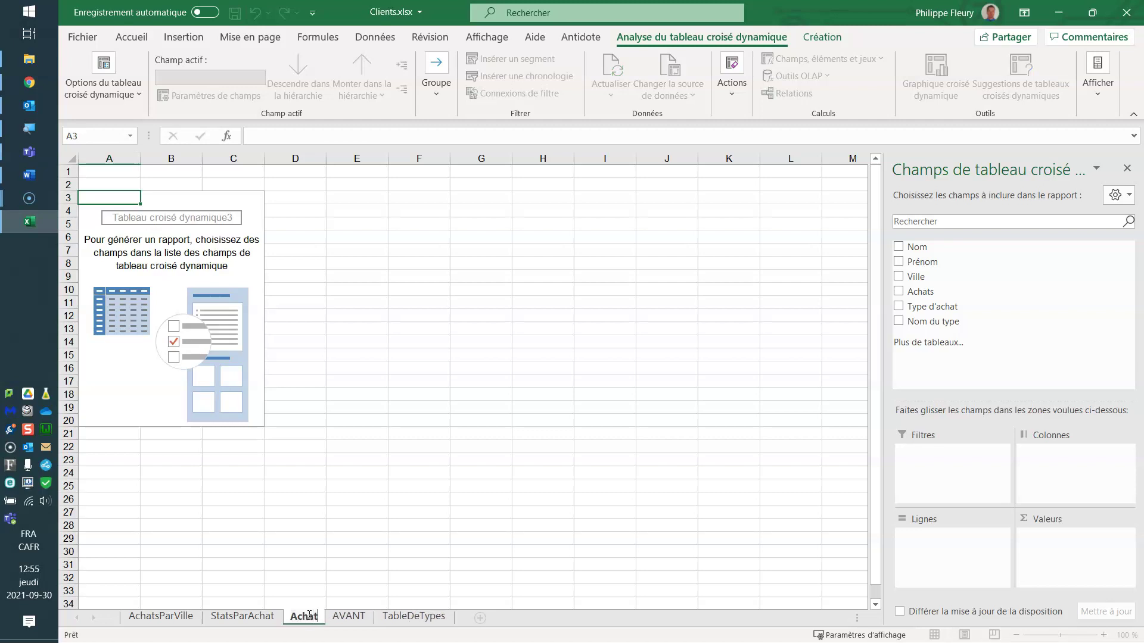
type("sParVille")
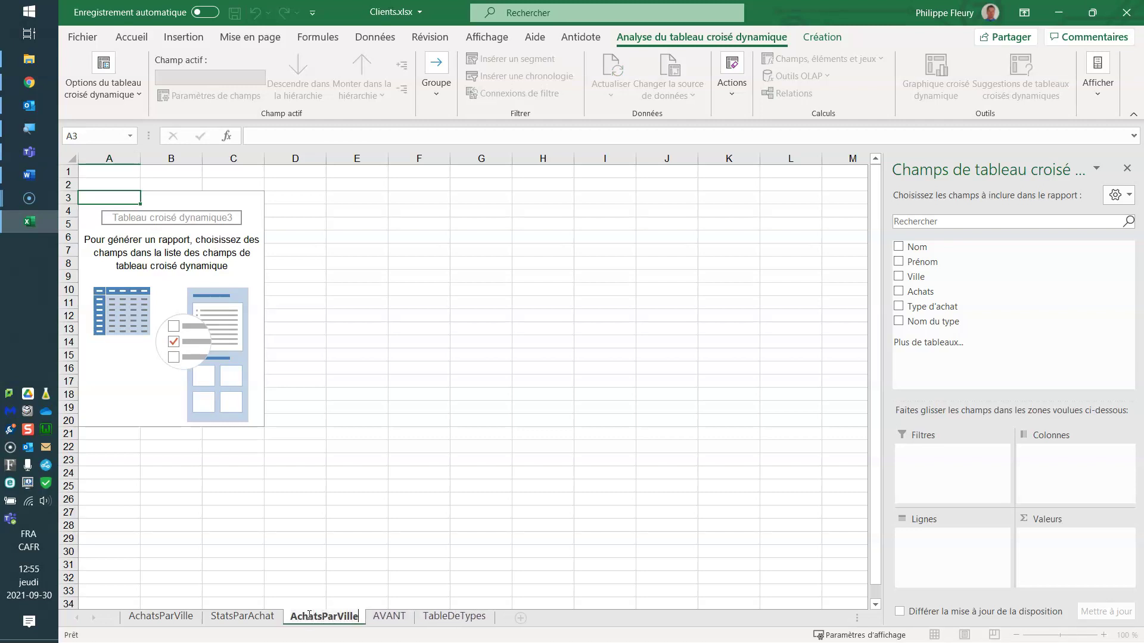
type("Par")
type("Type")
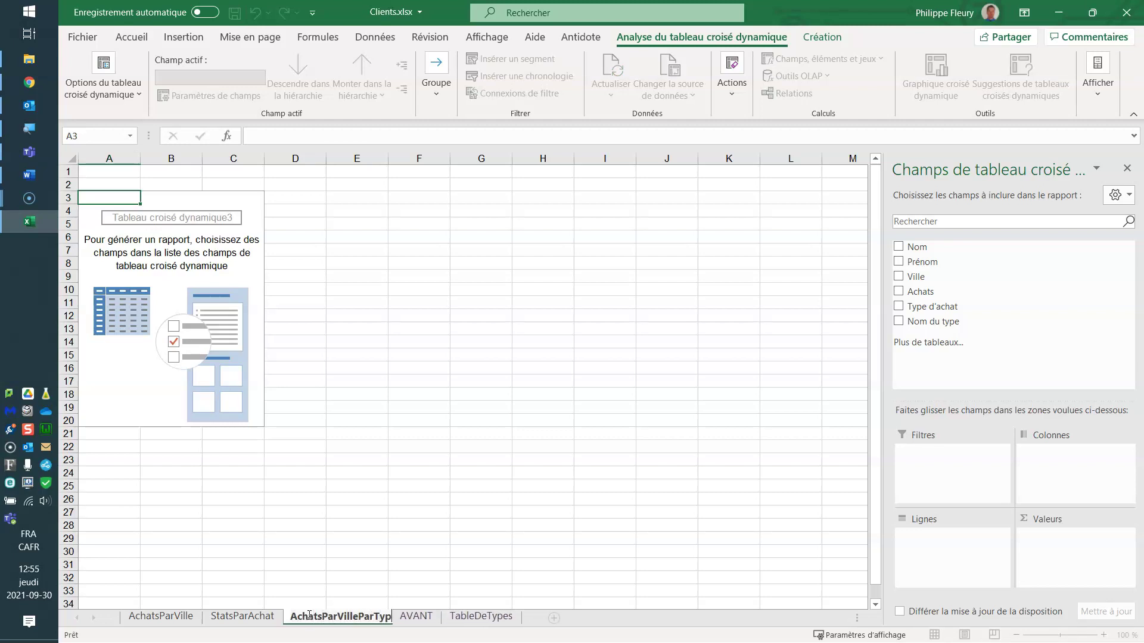
key("Return")
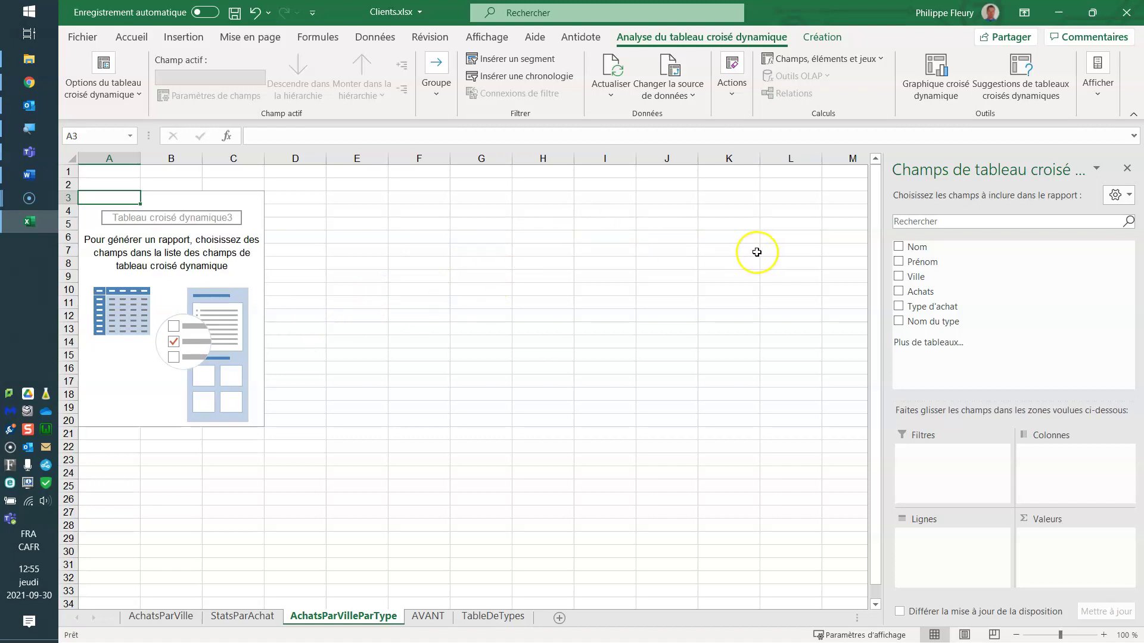
Lay out the pivot table with Ville and Nom du type as rows, Achats as values and Type d'achat as report filter.
left_click(899, 277)
left_click(898, 291)
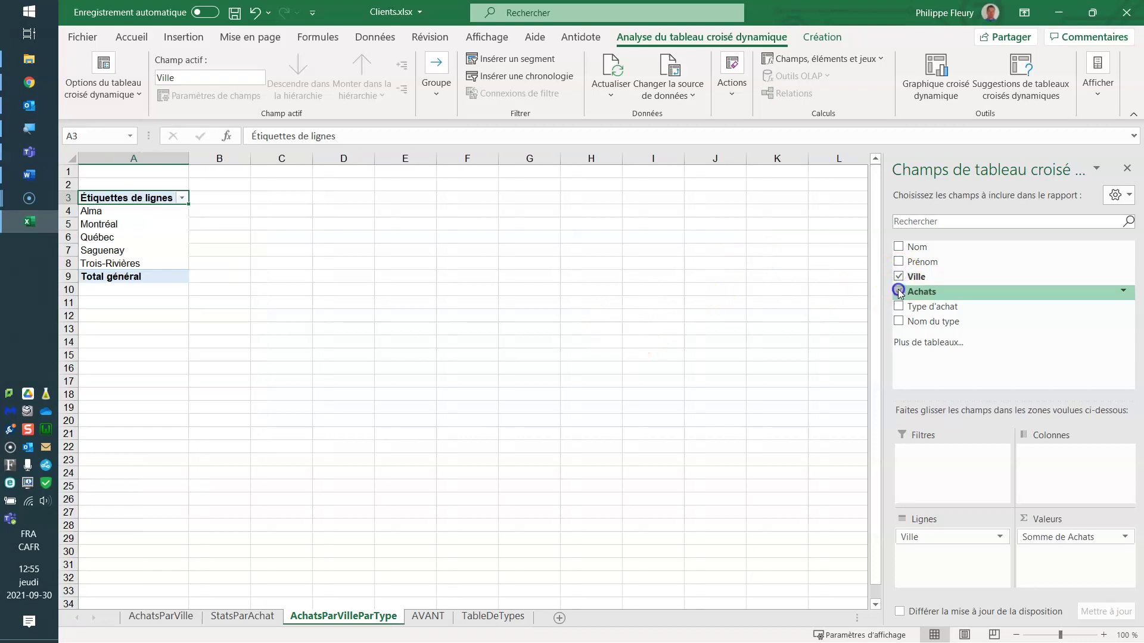
left_click(898, 322)
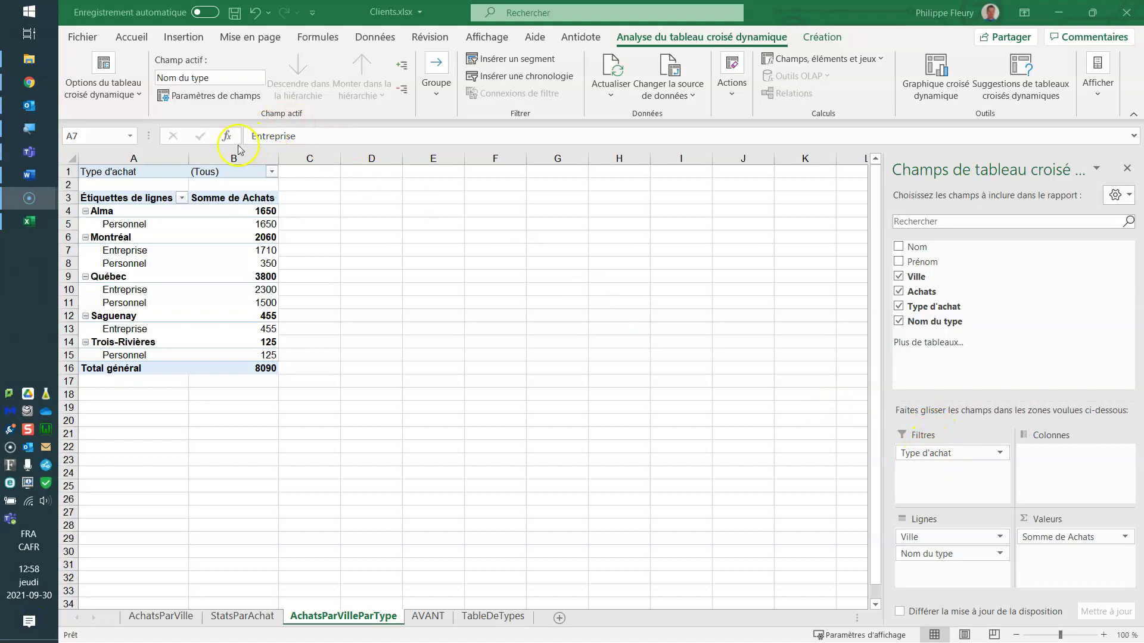
Filter the pivot table to show only Type d'achat 1.
left_click(67, 171)
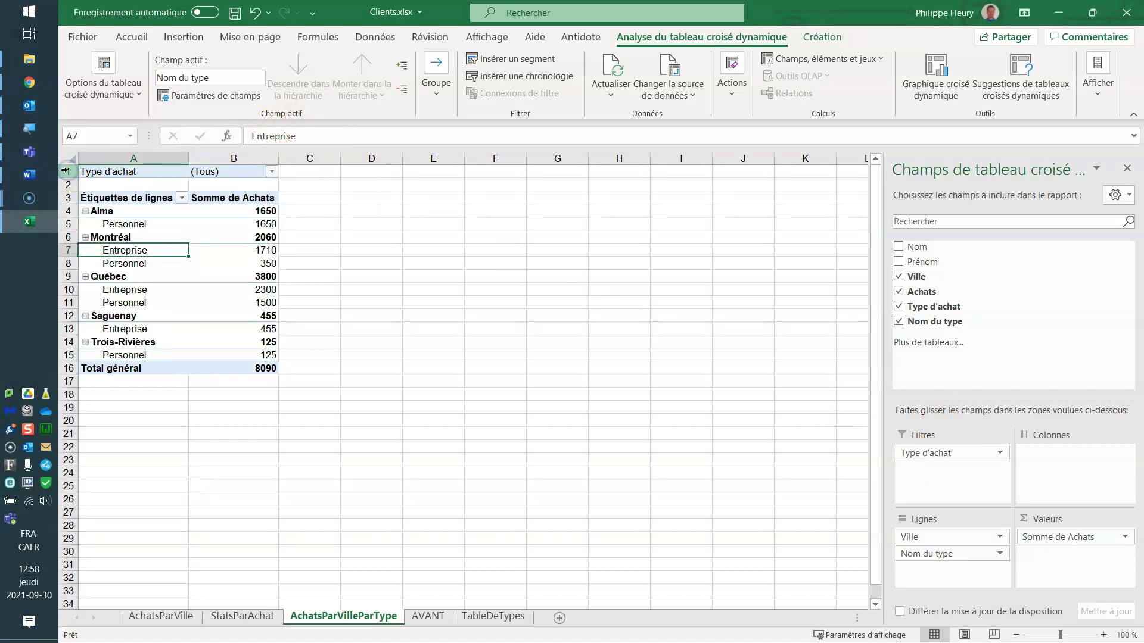
left_click(272, 172)
left_click(115, 222)
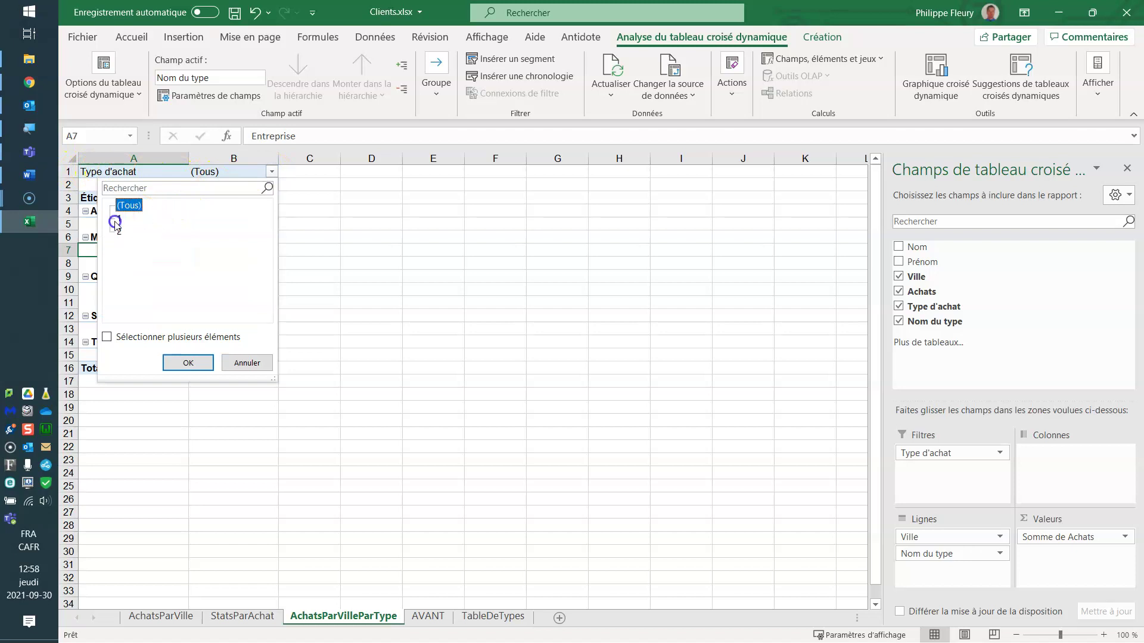
left_click(119, 222)
left_click(188, 362)
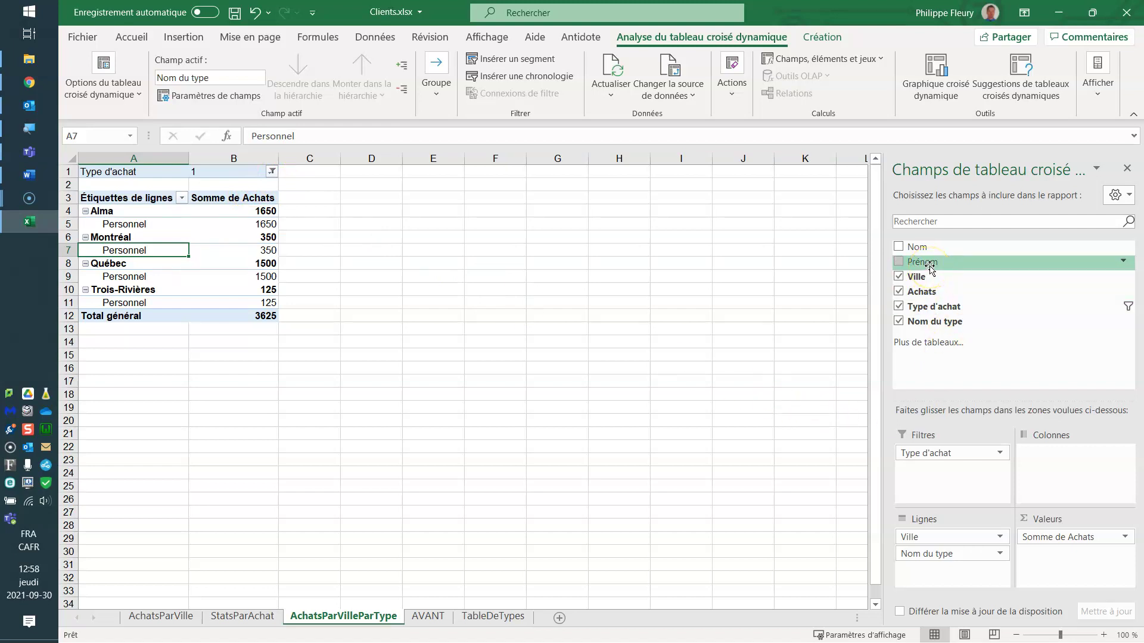
Move the Ville field from the rows to the report filters and filter it on Montréal and Saguenay.
left_click_drag(920, 277, 942, 474)
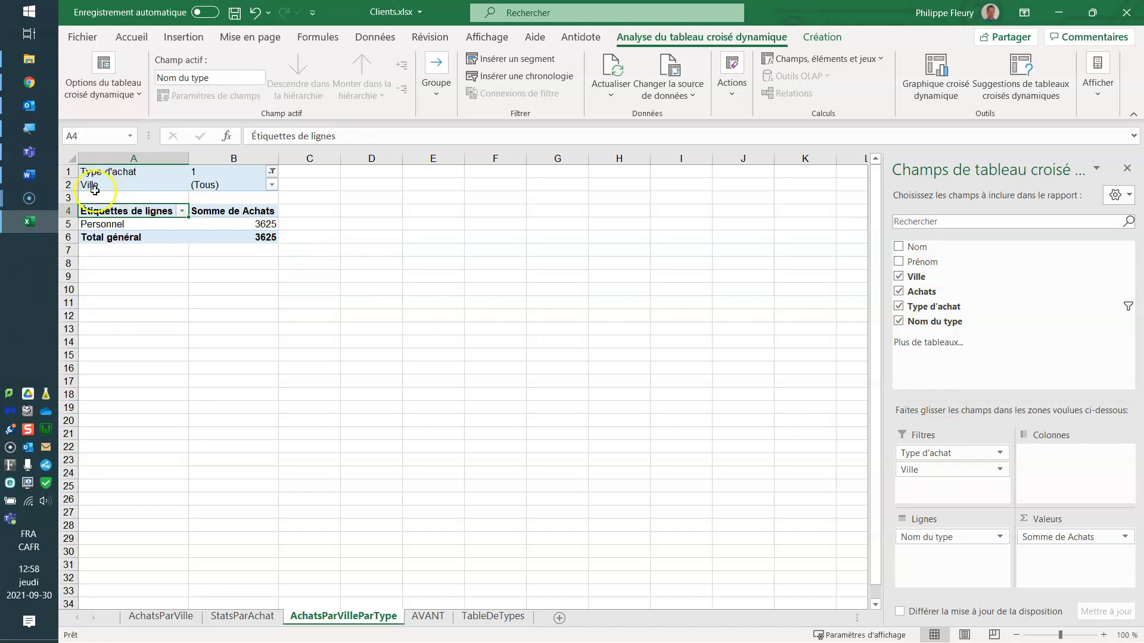
left_click(275, 185)
left_click(139, 247)
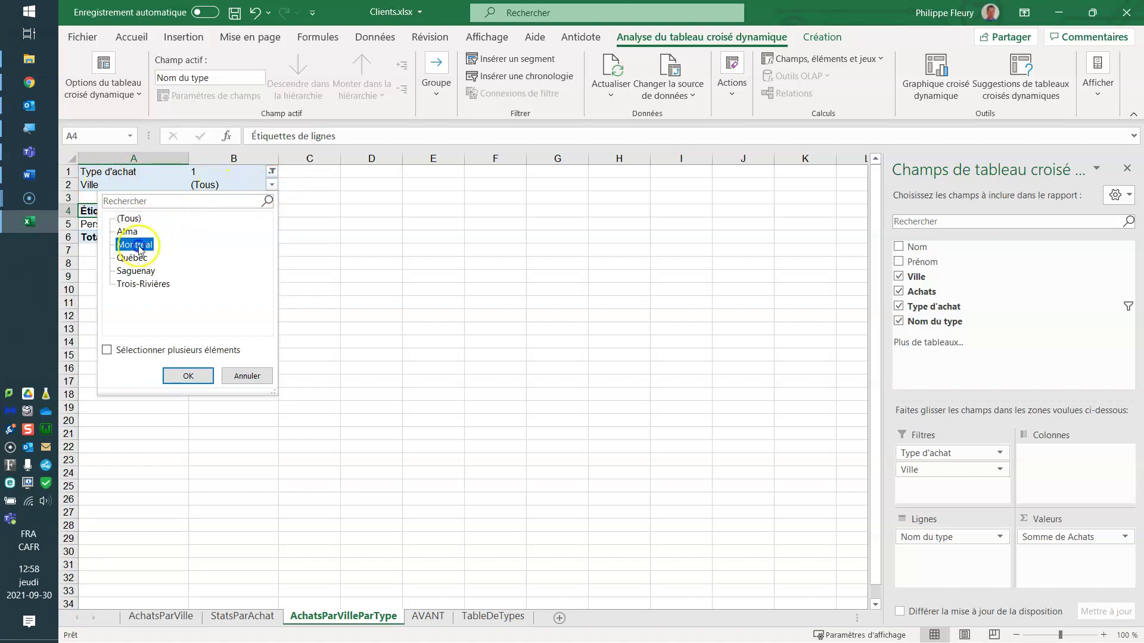
left_click(107, 350)
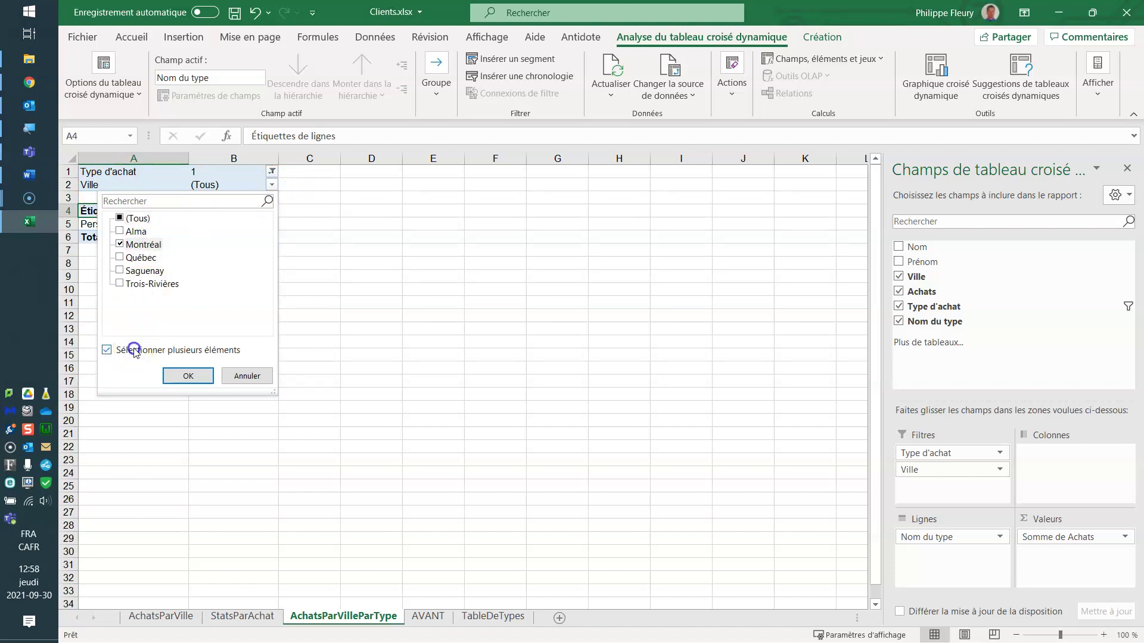
left_click(120, 271)
left_click(190, 377)
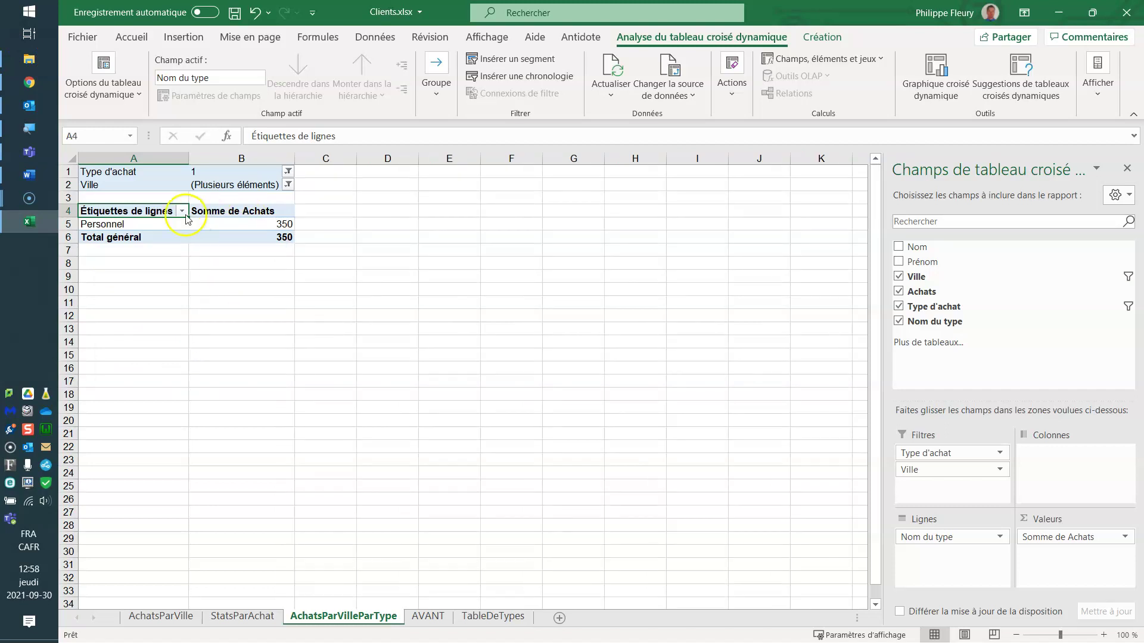
Set the Type d'achat report filter to (Tous).
left_click(288, 171)
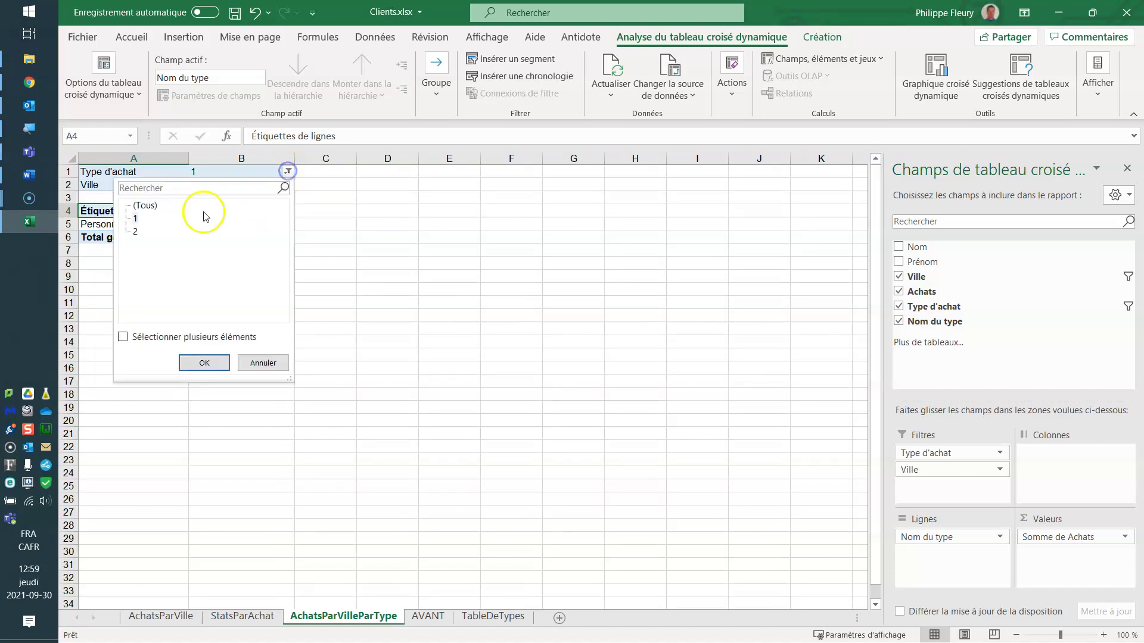
left_click(138, 209)
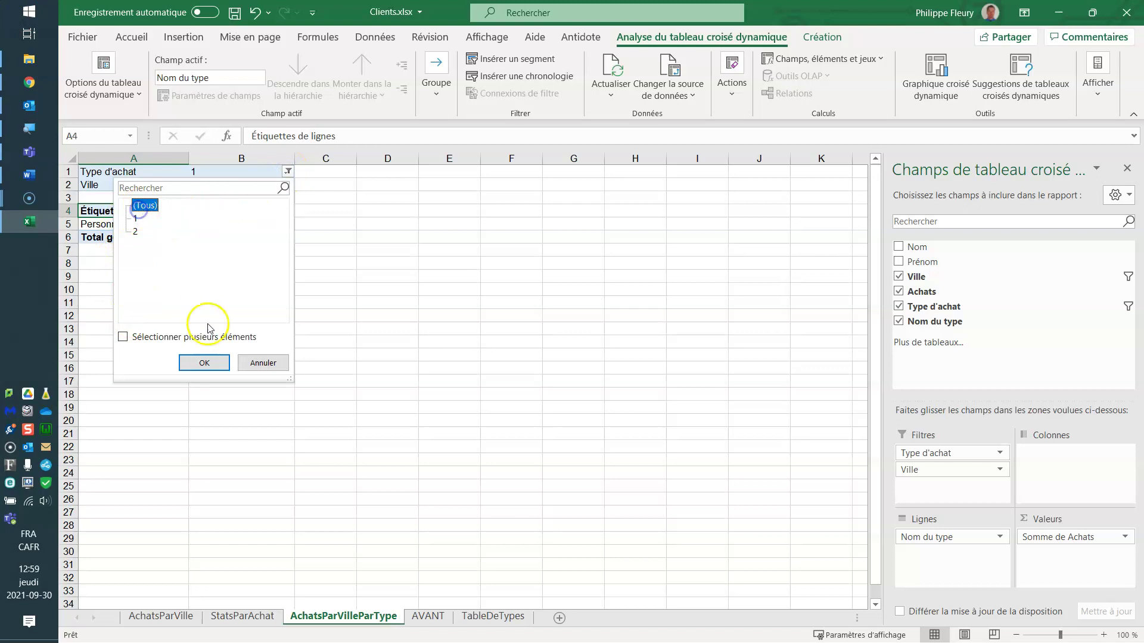
left_click(204, 362)
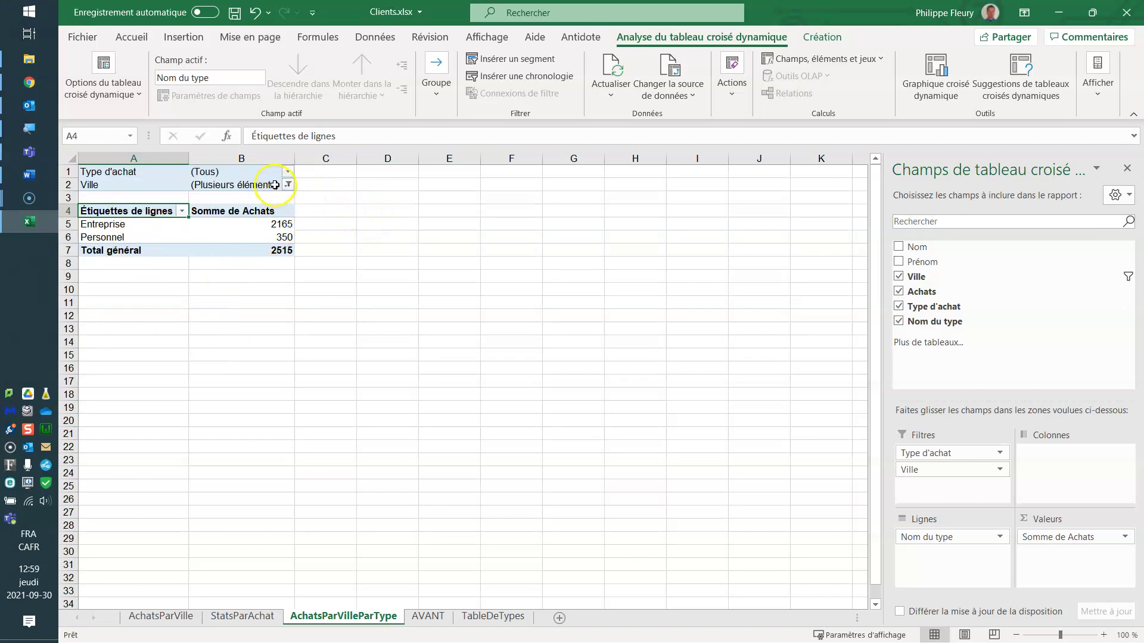
left_click(182, 211)
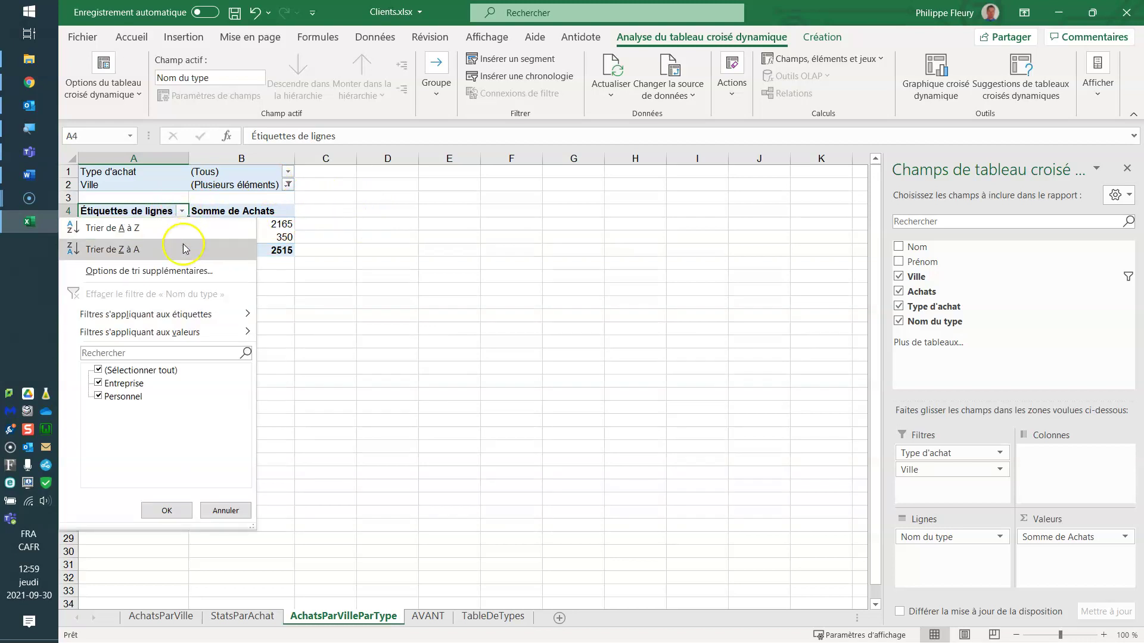
mouse_move(168, 321)
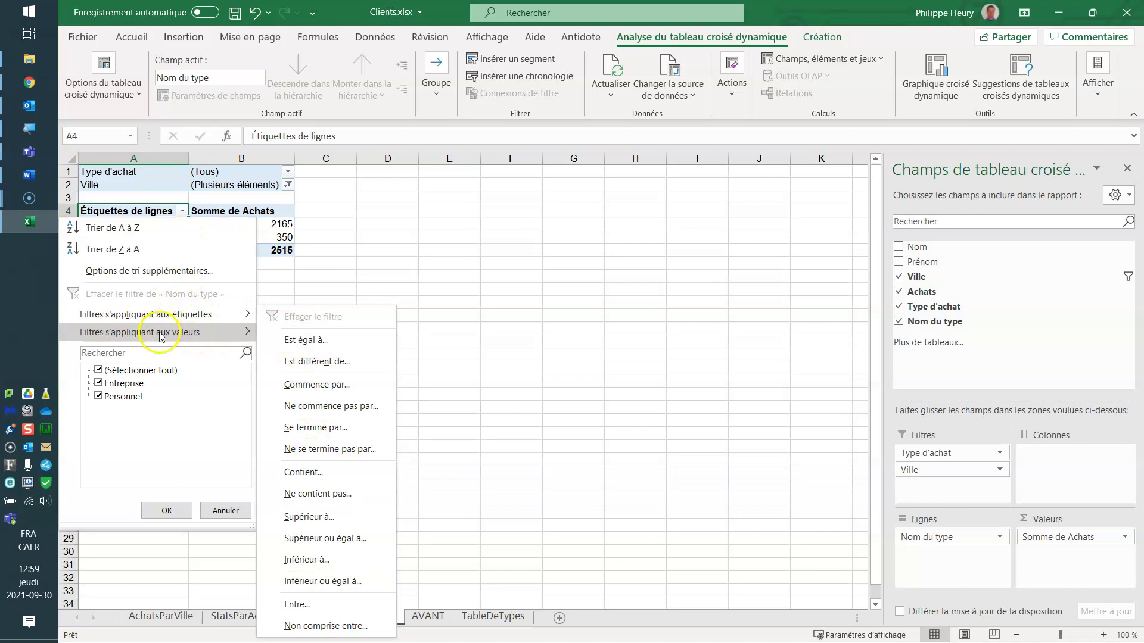
mouse_move(238, 332)
left_click(360, 243)
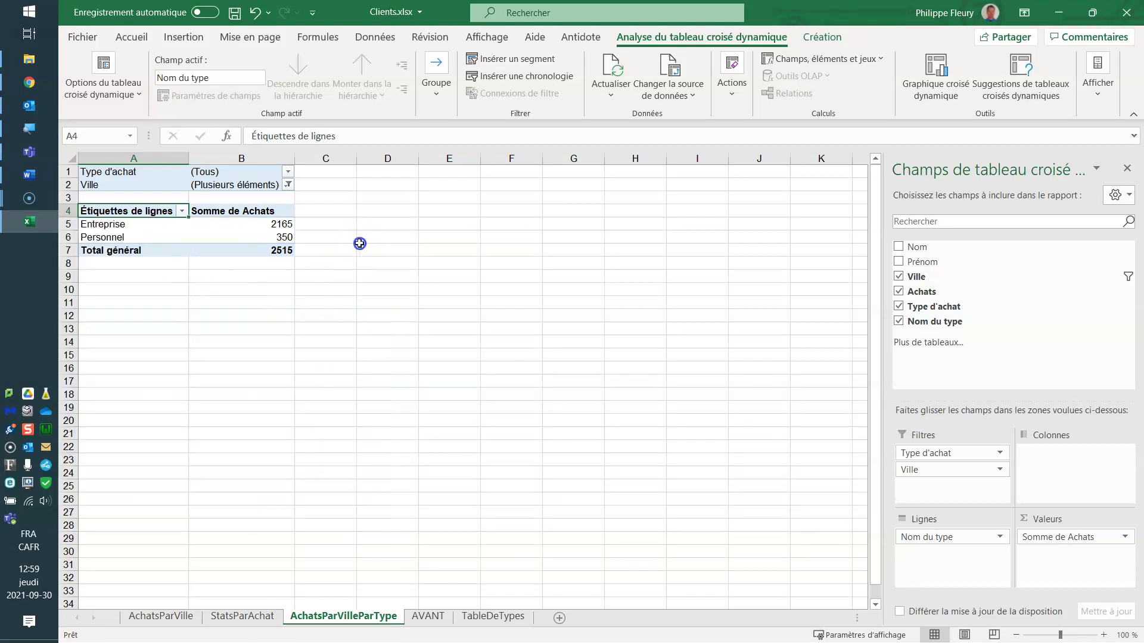